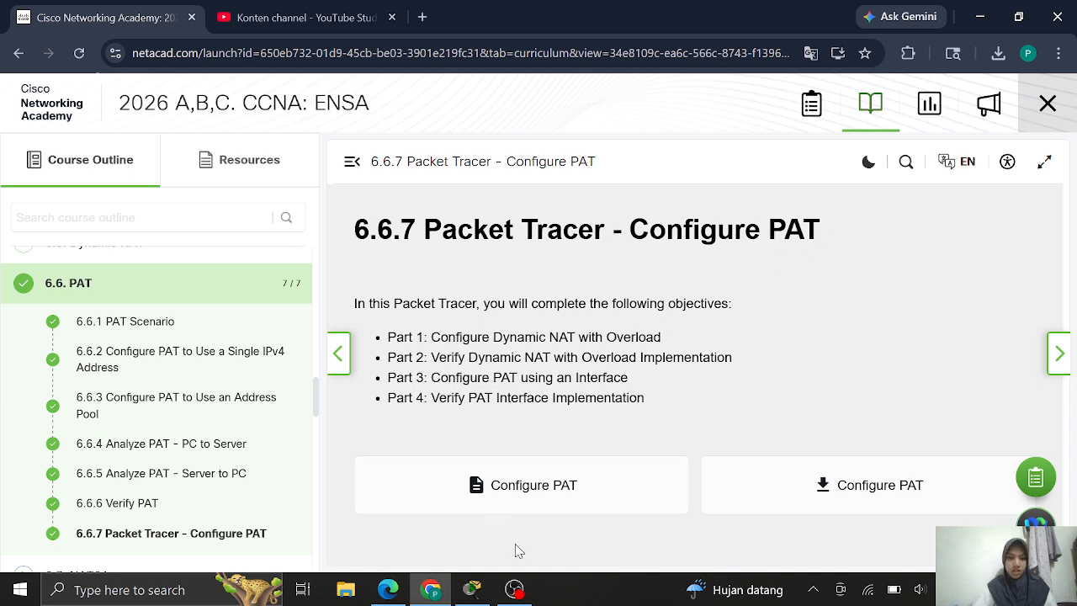
# Step: Switch to Cisco Packet Tracer and read the Part 1 instructions for configuring dynamic NAT with overload on R1
pyautogui.click(473, 588)
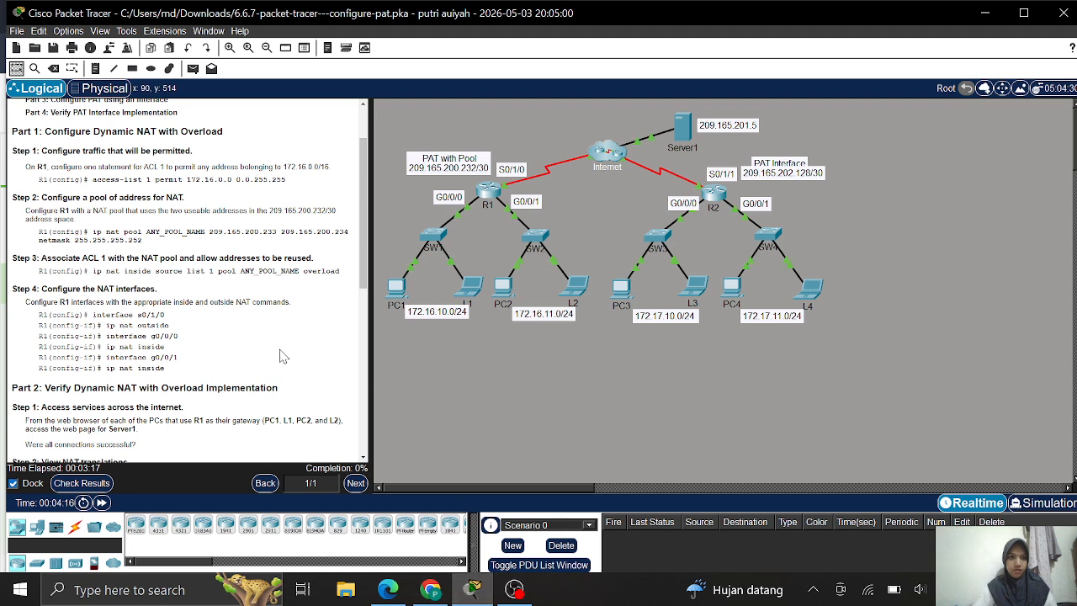
pyautogui.scroll(3, 244, 356)
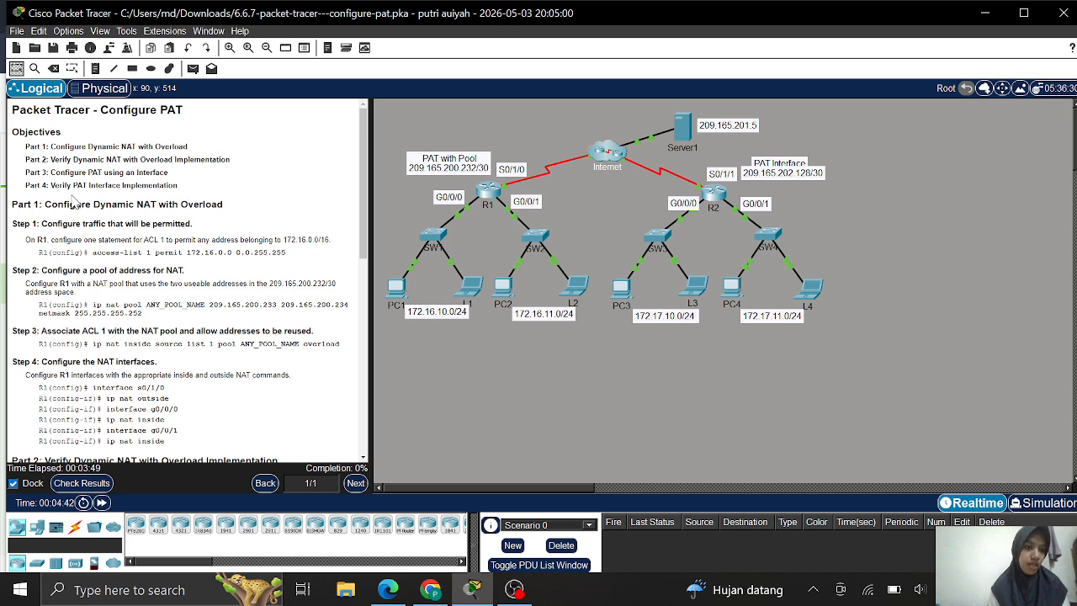
pyautogui.scroll(-3, 74, 201)
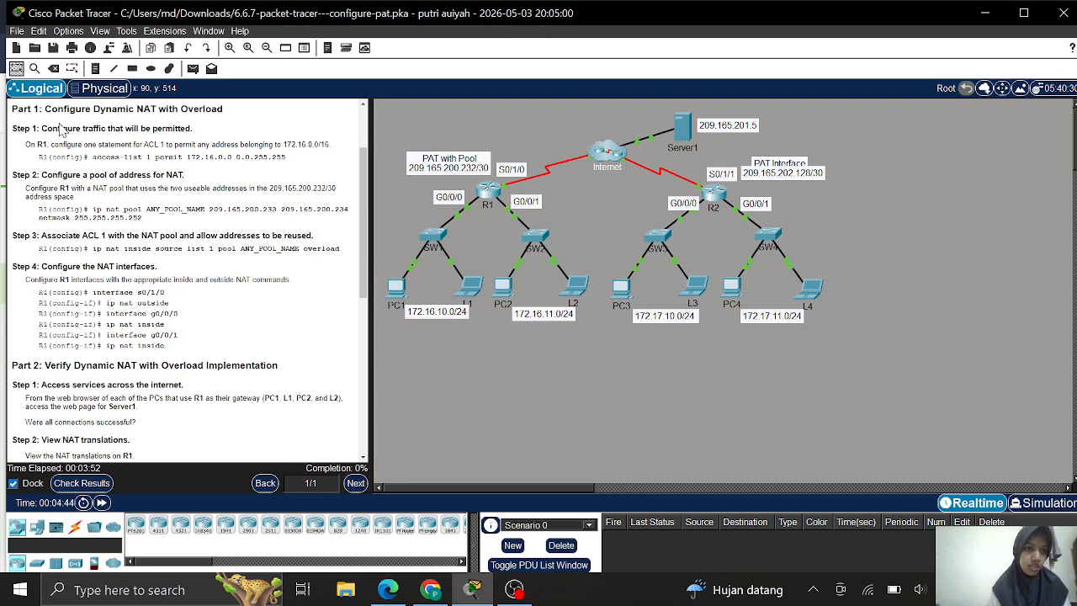
pyautogui.scroll(1, 84, 144)
pyautogui.scroll(-1, 85, 144)
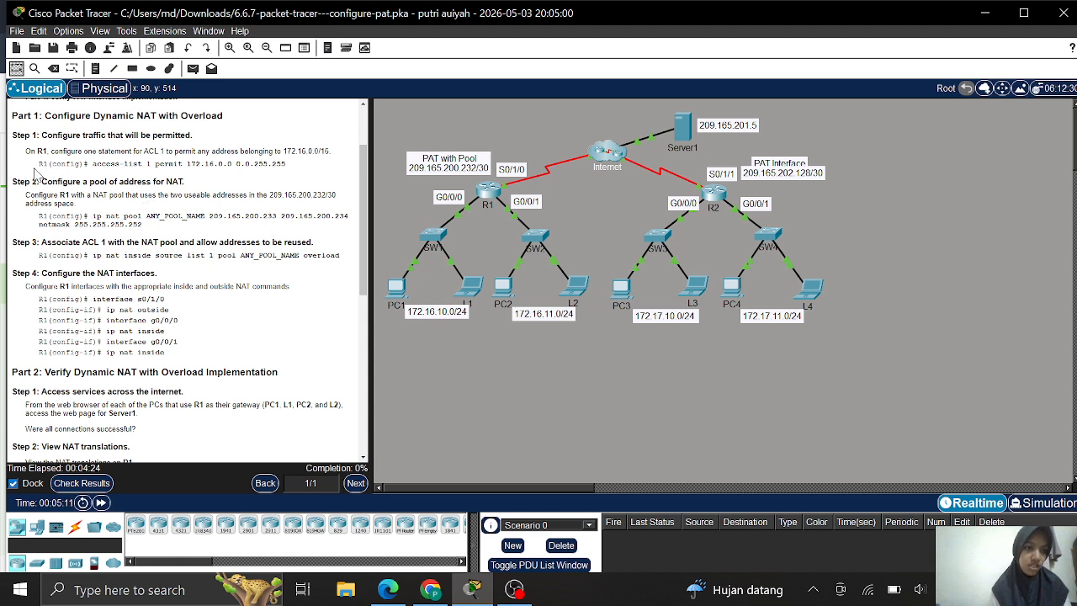
pyautogui.moveTo(38, 163); pyautogui.dragTo(283, 159)
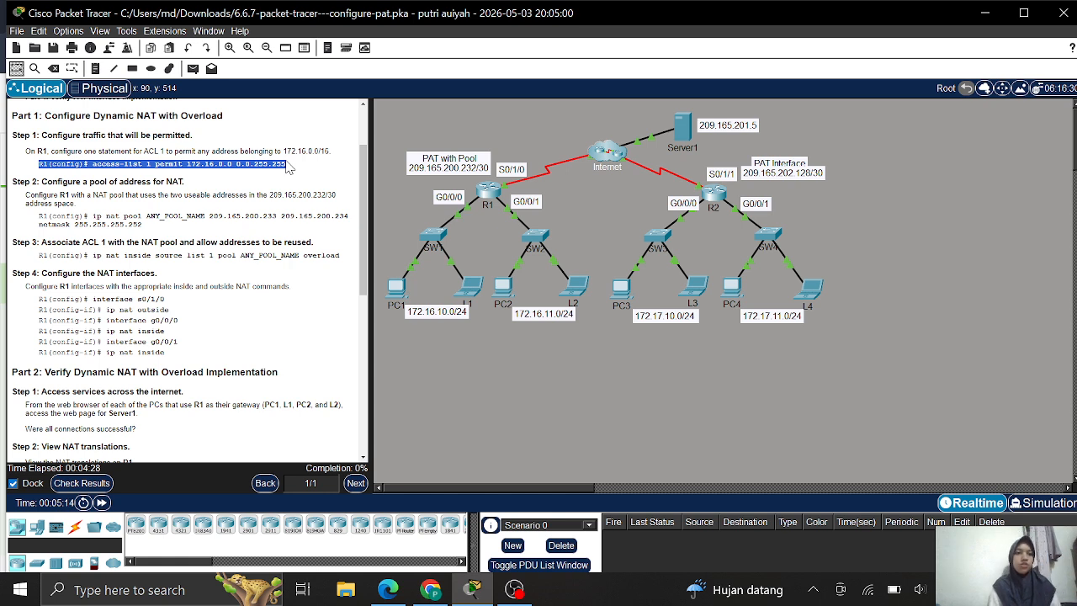
pyautogui.click(257, 202)
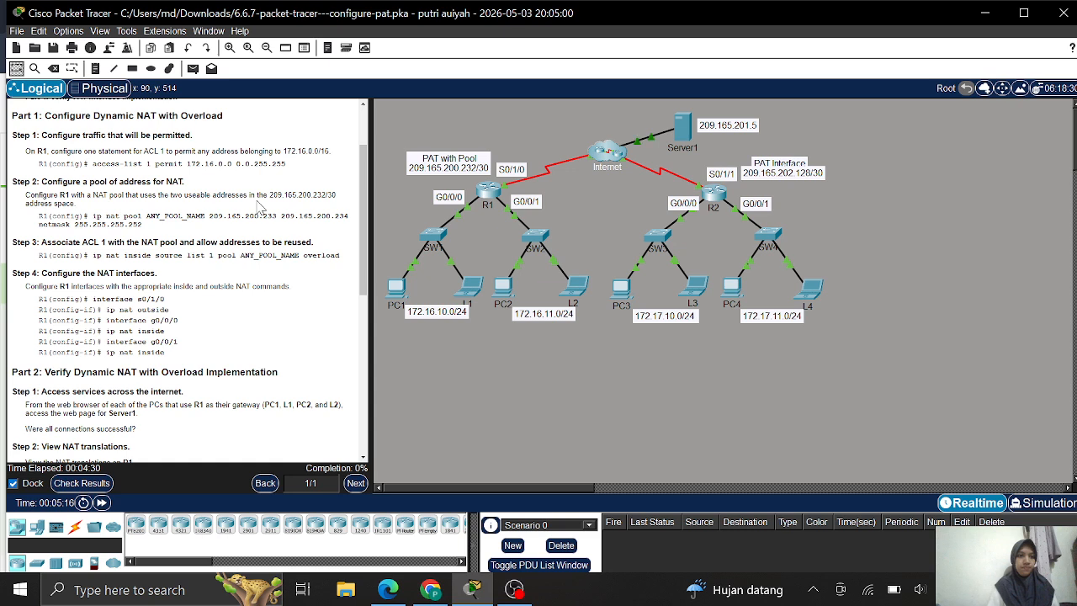
# Step: Open the command line of router R1 and narrow its window so that it does not cover the instructions
pyautogui.click(489, 189)
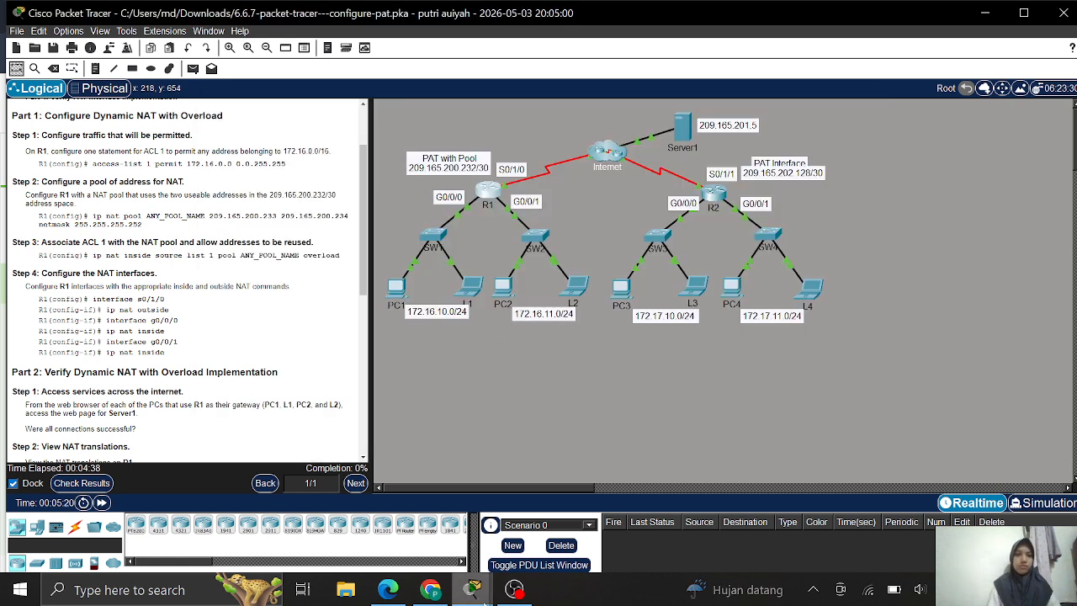
pyautogui.moveTo(477, 593)
pyautogui.click(354, 504)
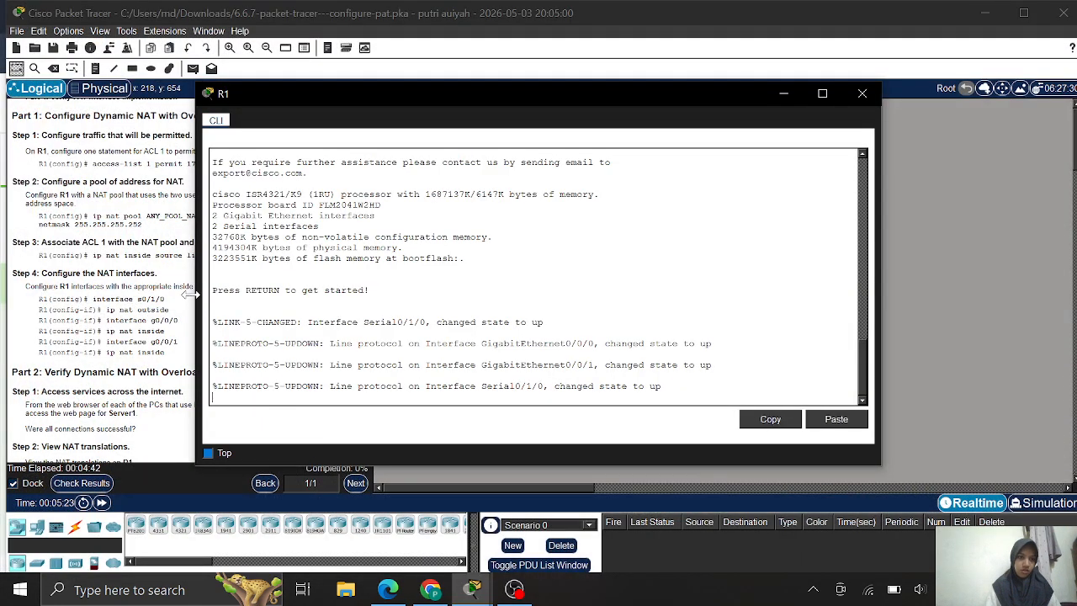
pyautogui.moveTo(191, 294); pyautogui.dragTo(372, 294)
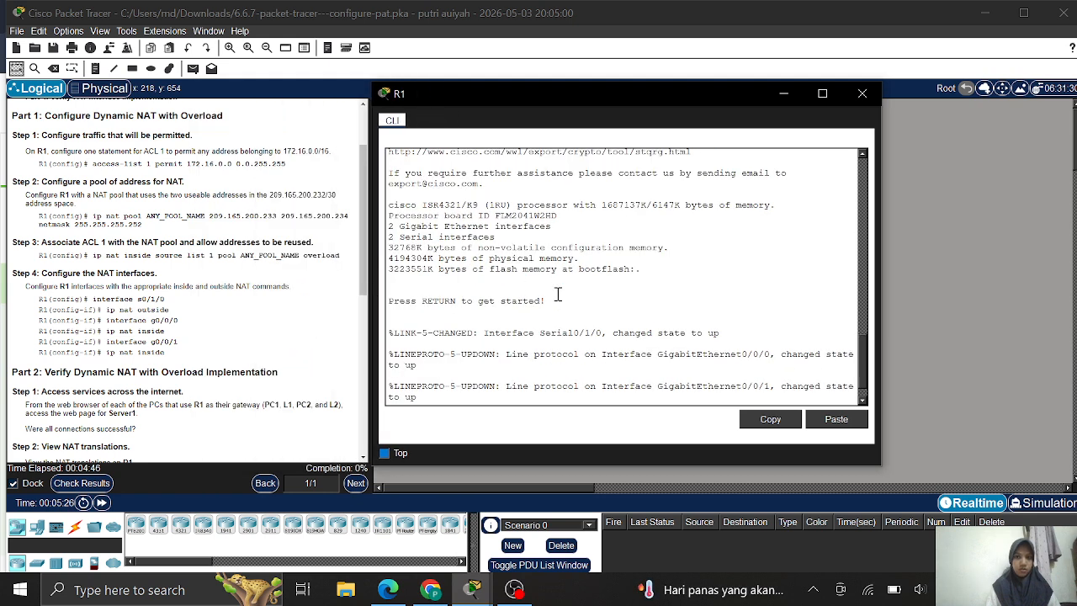
# Step: Start R1's console session and enter global configuration mode with the commands ena and conf t
pyautogui.press('Return')
pyautogui.press('Return')
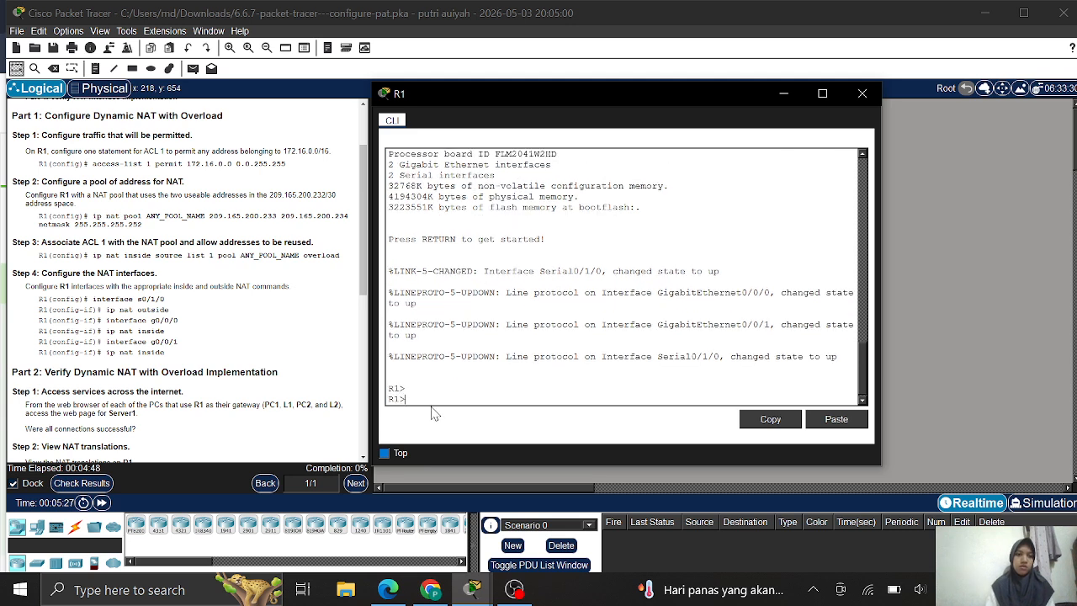
pyautogui.write('ena')
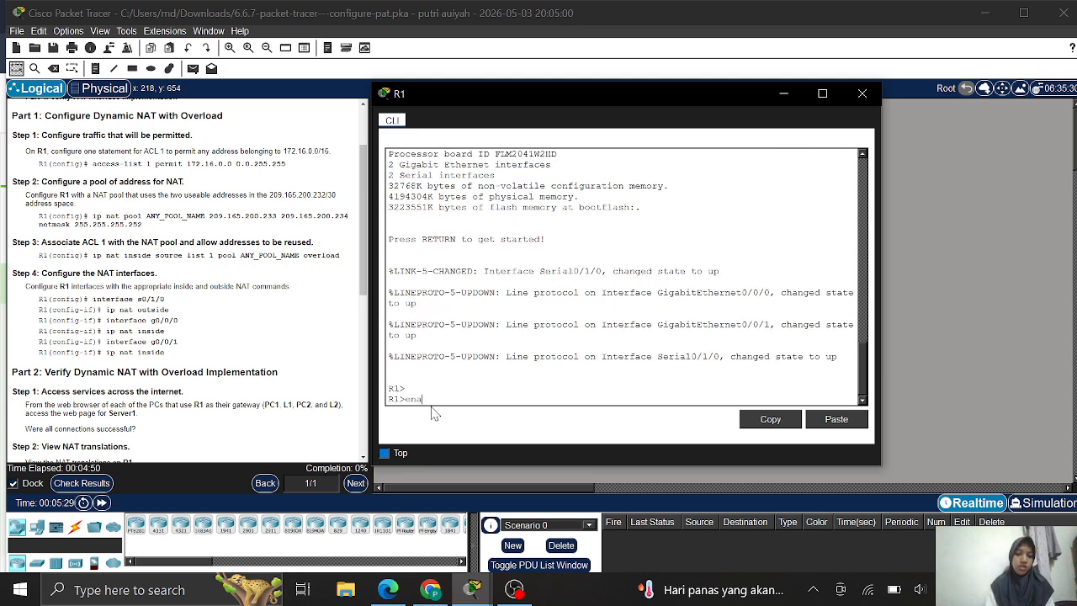
pyautogui.press('Return')
pyautogui.write('conf t')
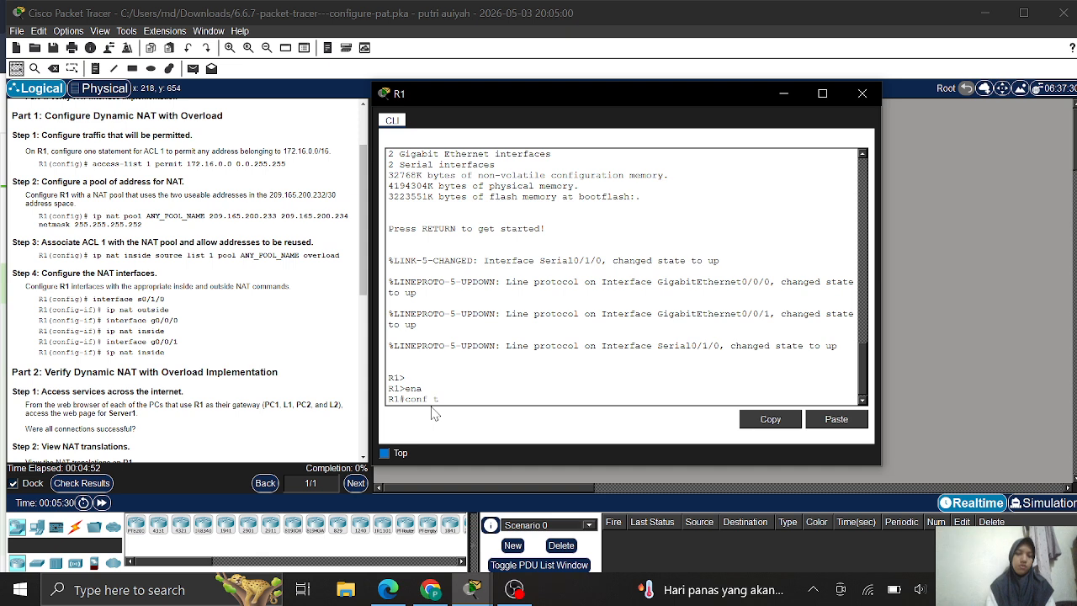
pyautogui.press('Return')
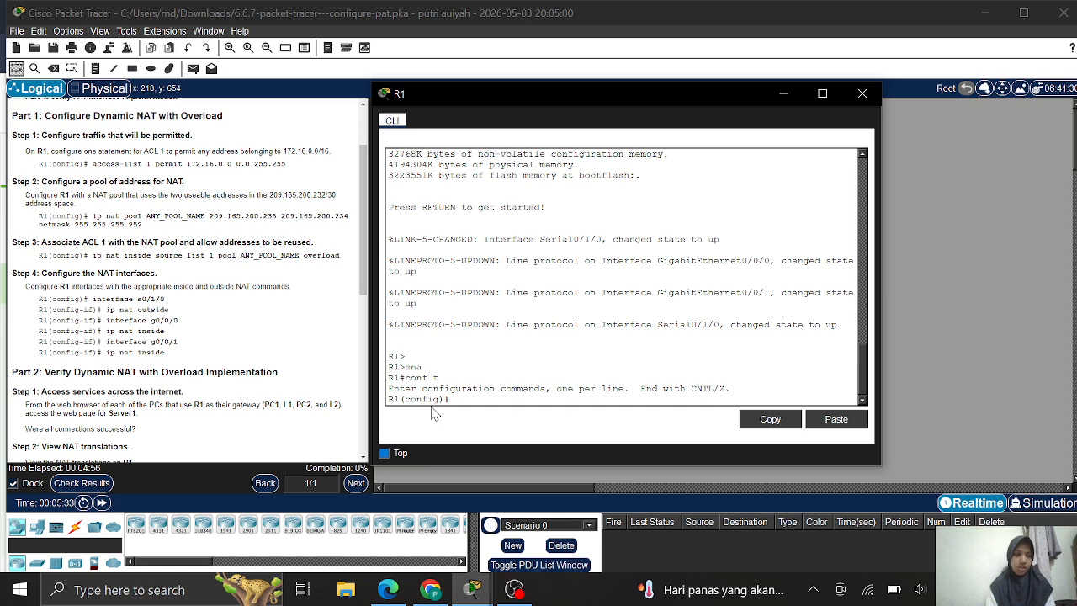
# Step: Configure ACL 1 on R1 to permit the 172.16.0.0 network with wildcard mask 0.0.255.255
pyautogui.write('acc')
pyautogui.press('Tab')
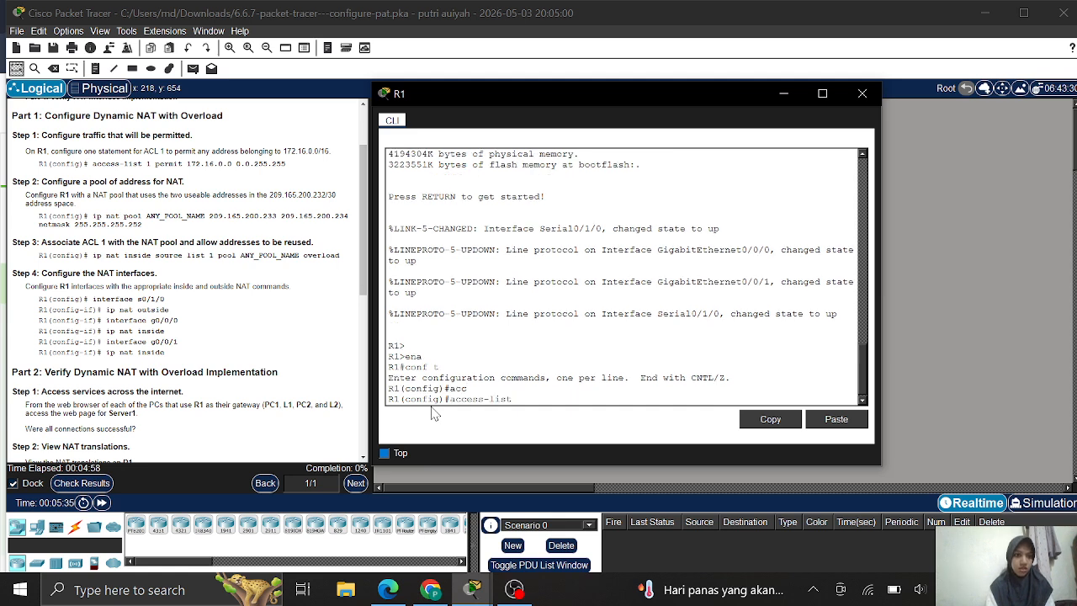
pyautogui.write('1 pe')
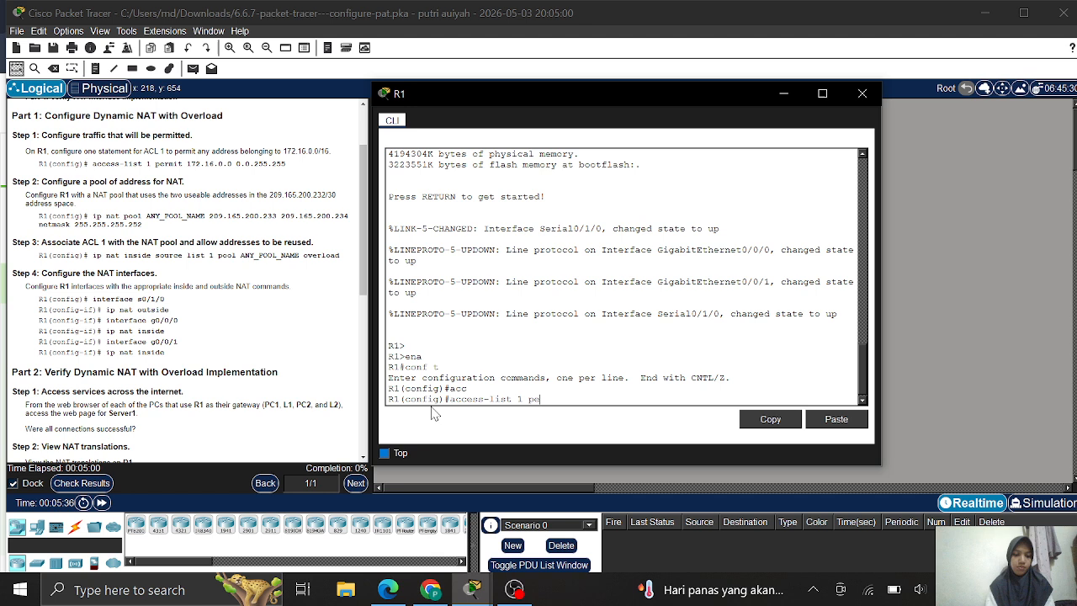
pyautogui.write('rmit')
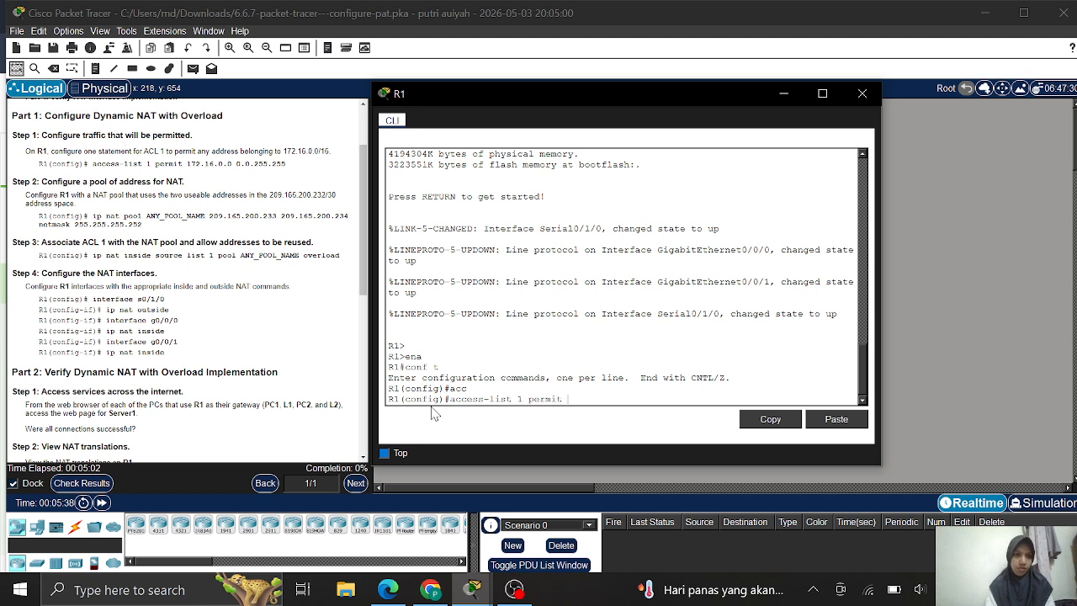
pyautogui.write(' 172.')
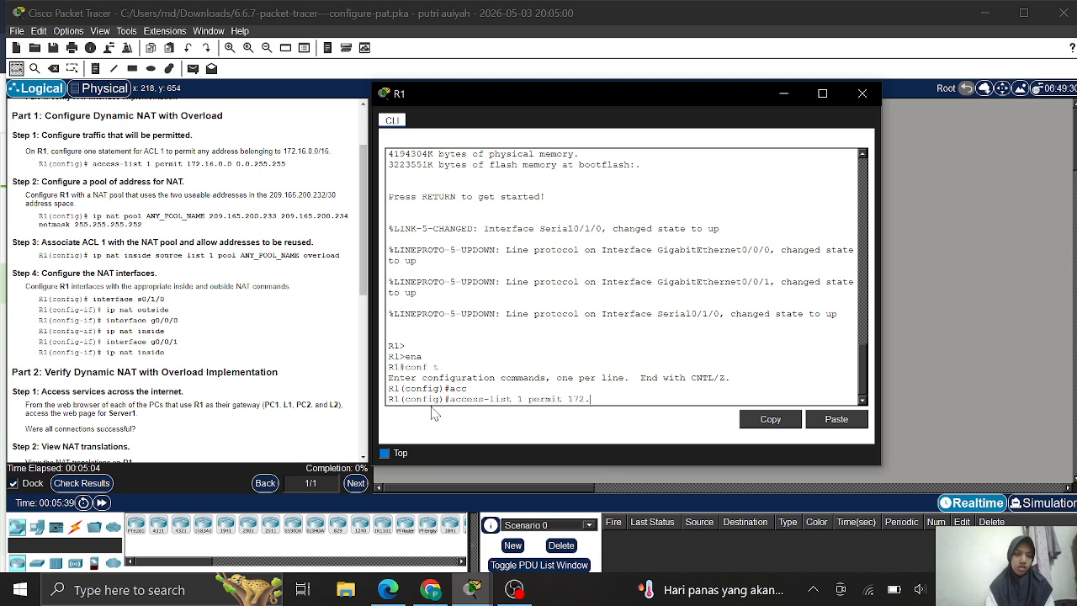
pyautogui.write('1')
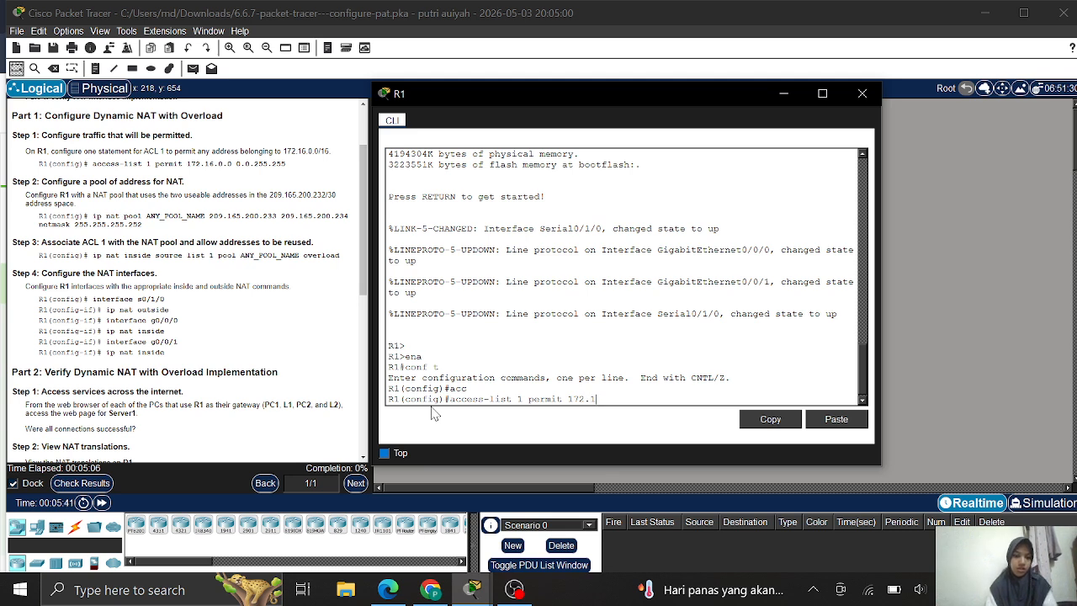
pyautogui.write('6.0')
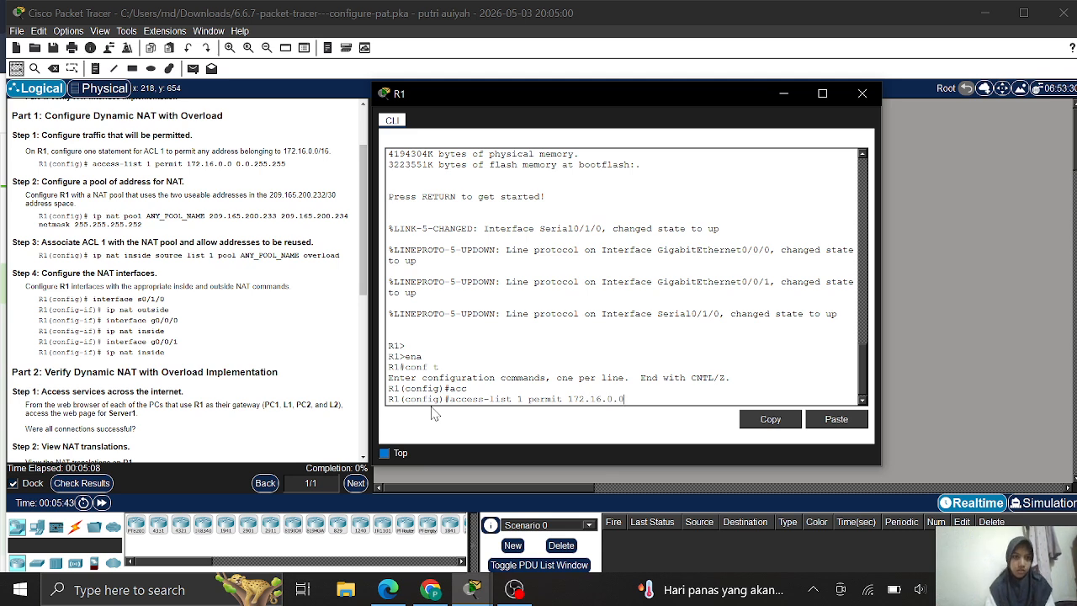
pyautogui.write('.0')
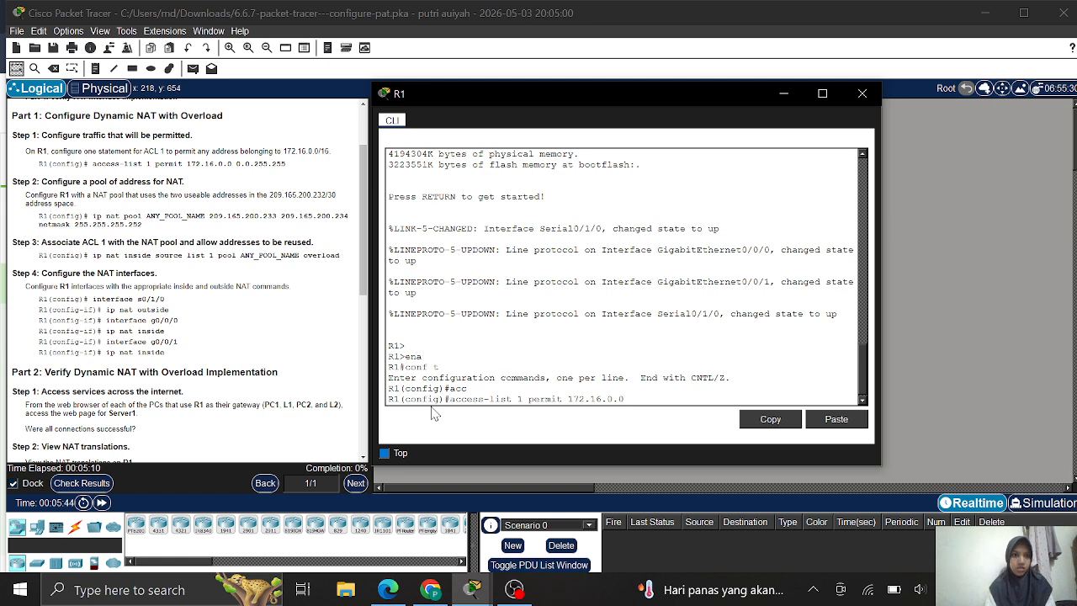
pyautogui.write(' 0.0.')
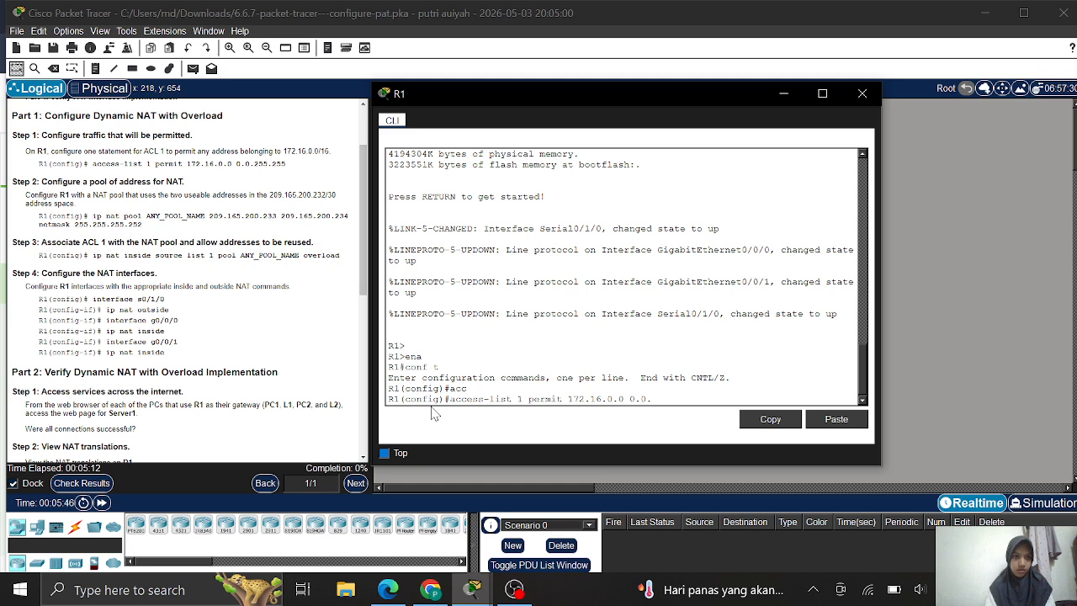
pyautogui.write('0')
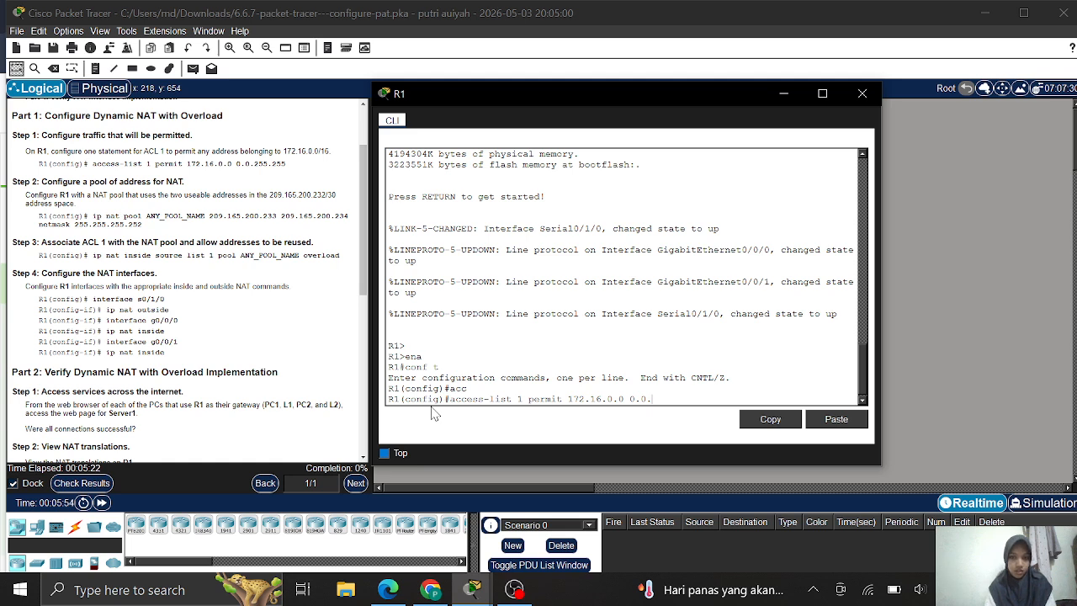
pyautogui.write('255')
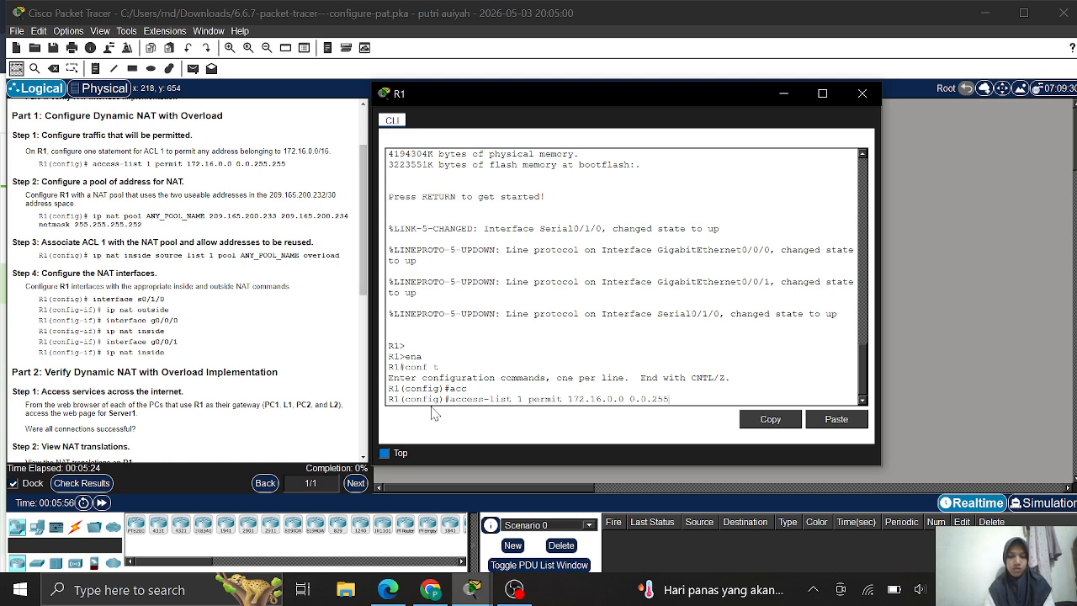
pyautogui.write('.255')
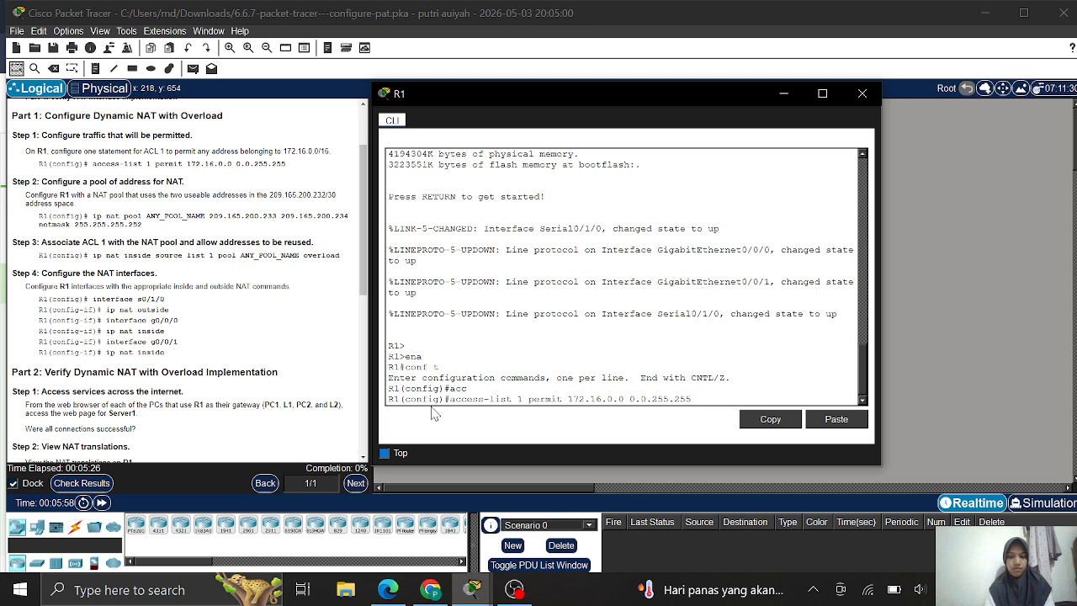
pyautogui.press('Return')
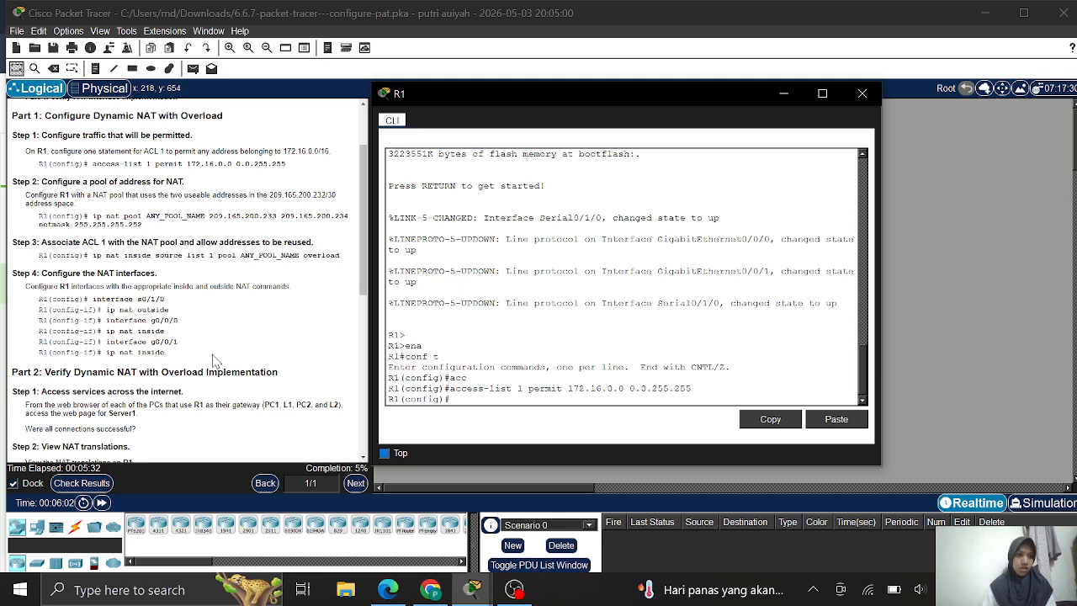
# Step: Associate ACL 1 with the NAT pool on R1 using ip nat inside source list 1 pool ANY_POOL_NAME overload
pyautogui.scroll(-1, 214, 360)
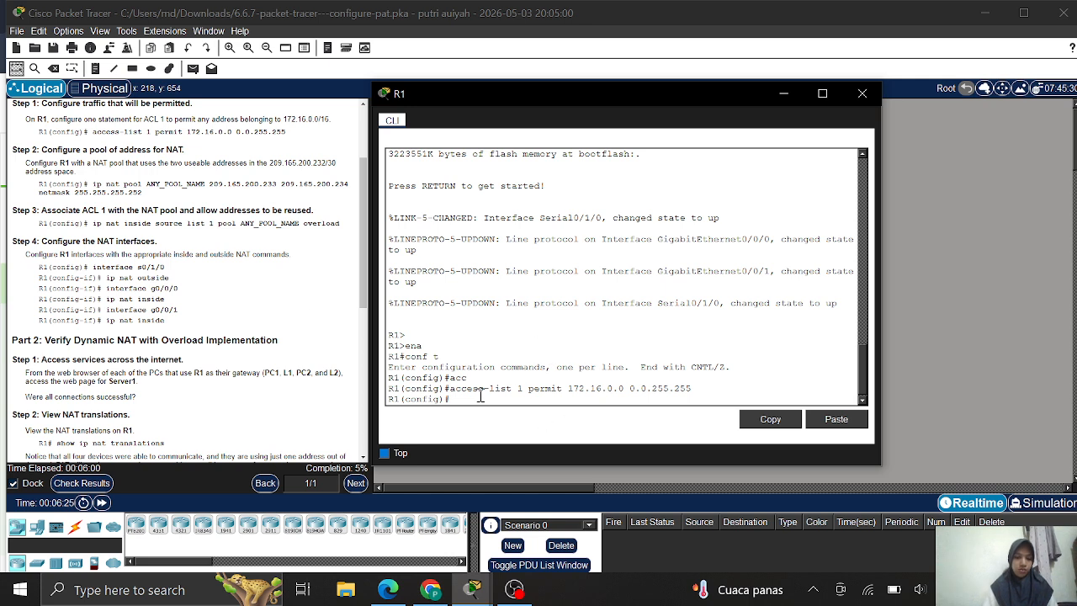
pyautogui.write('ip nat ins')
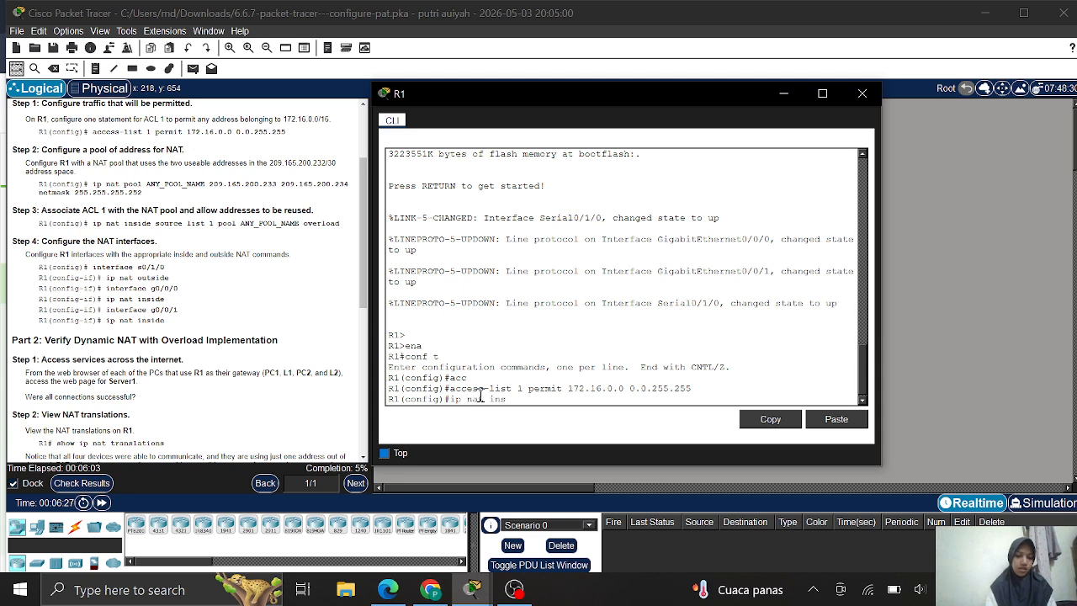
pyautogui.press('Tab')
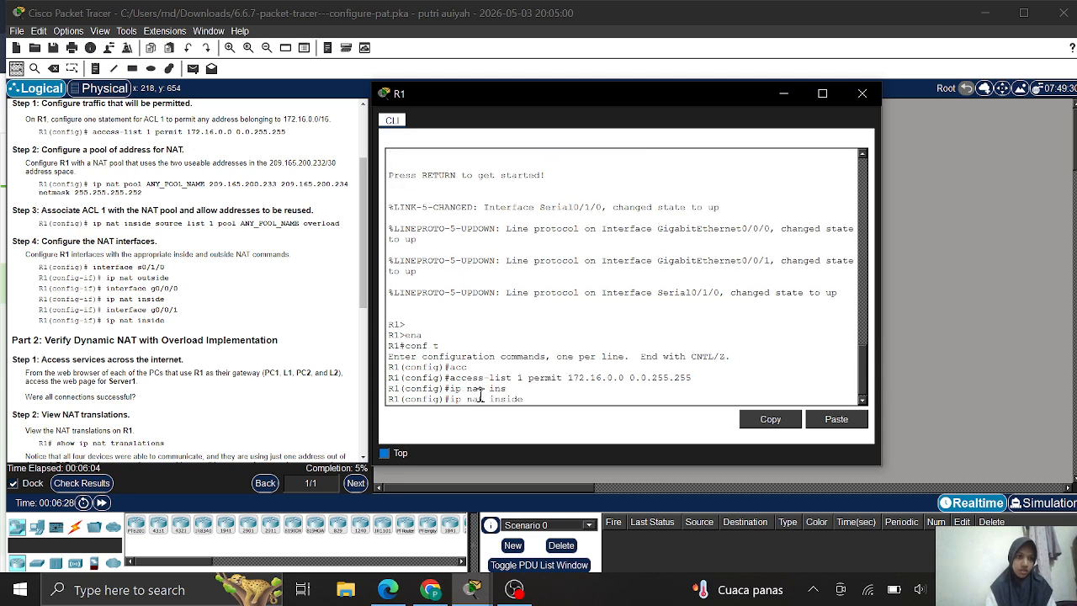
pyautogui.write('so')
pyautogui.press('Tab')
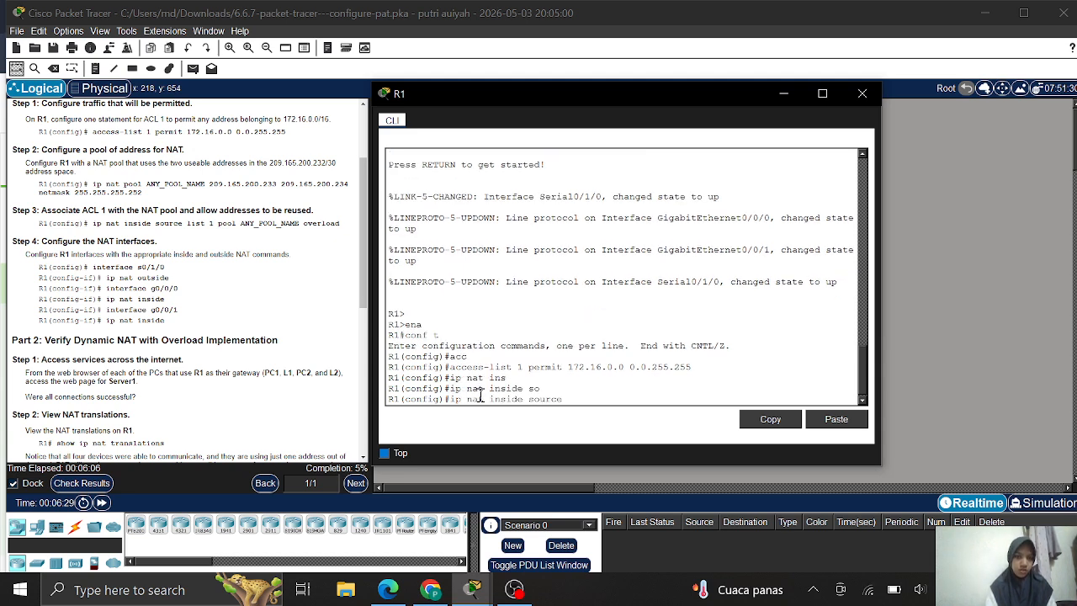
pyautogui.write('li')
pyautogui.press('Tab')
pyautogui.write('1 pool')
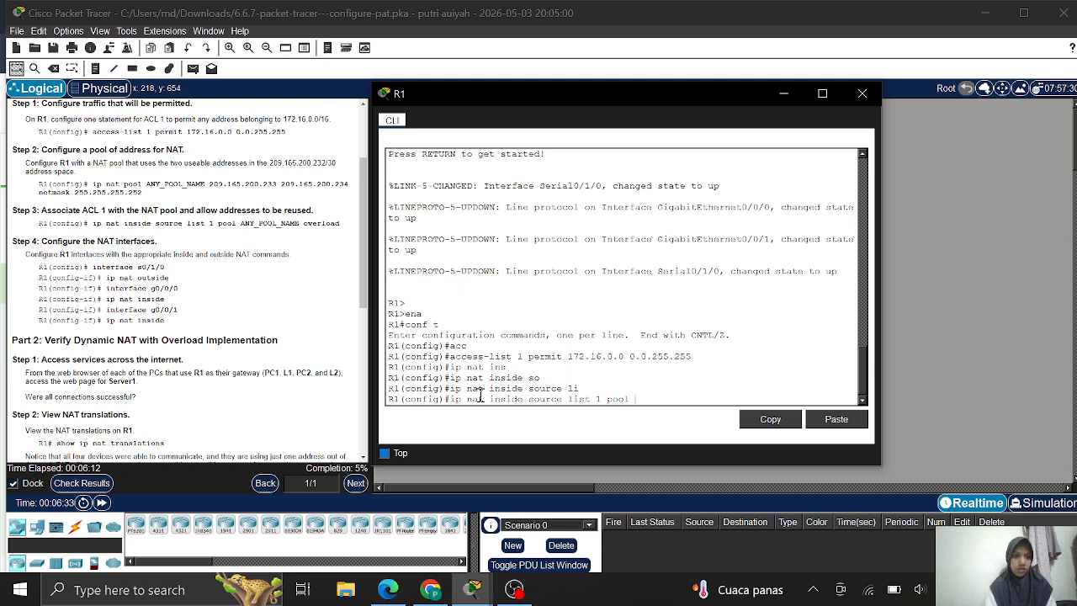
pyautogui.write(' ANY')
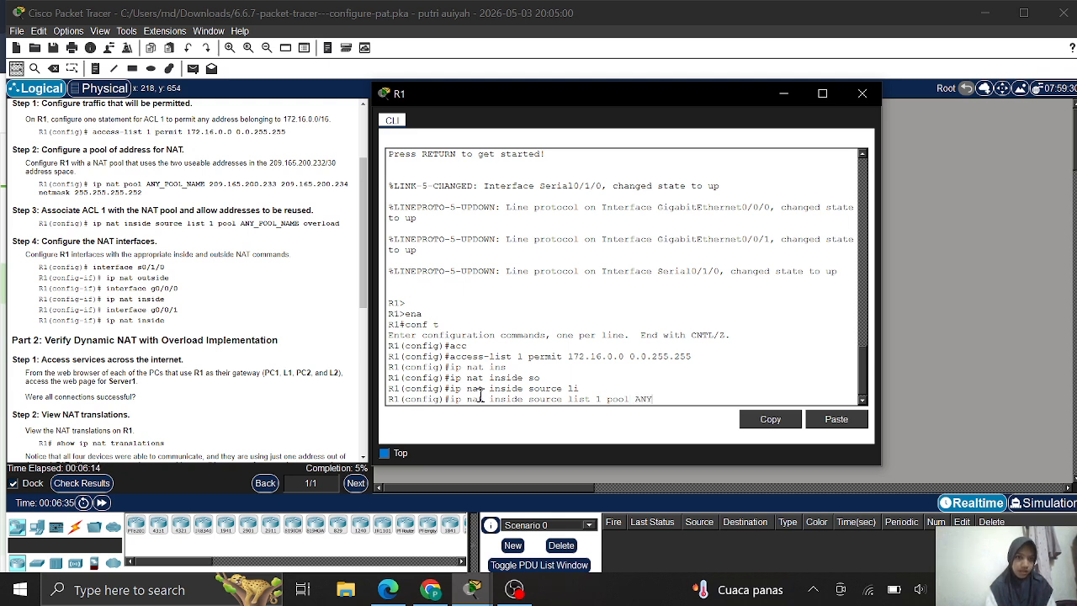
pyautogui.write('_PO')
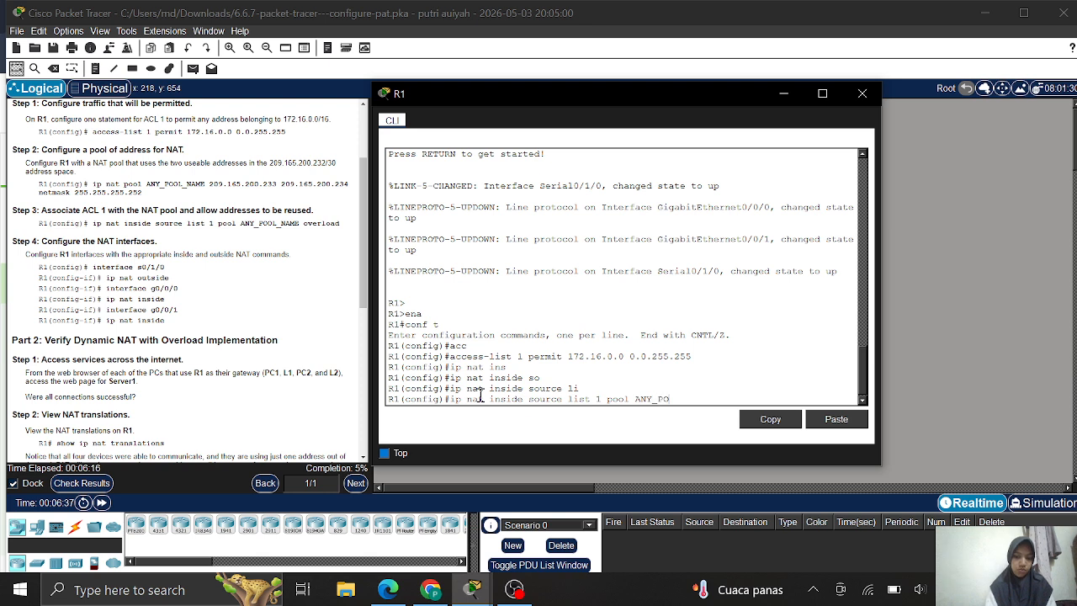
pyautogui.write('OL_')
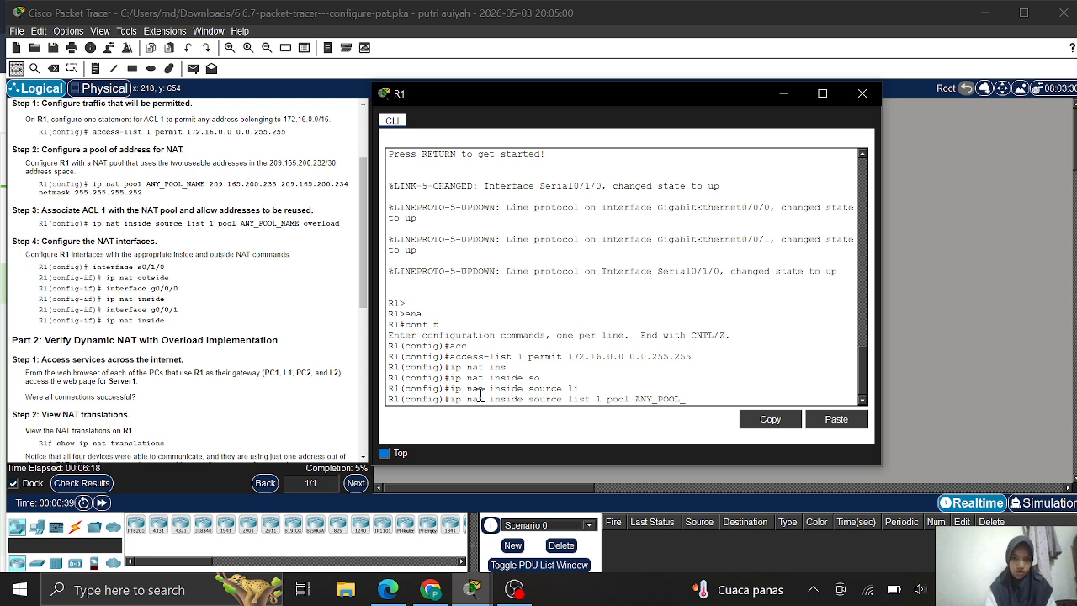
pyautogui.write('NA')
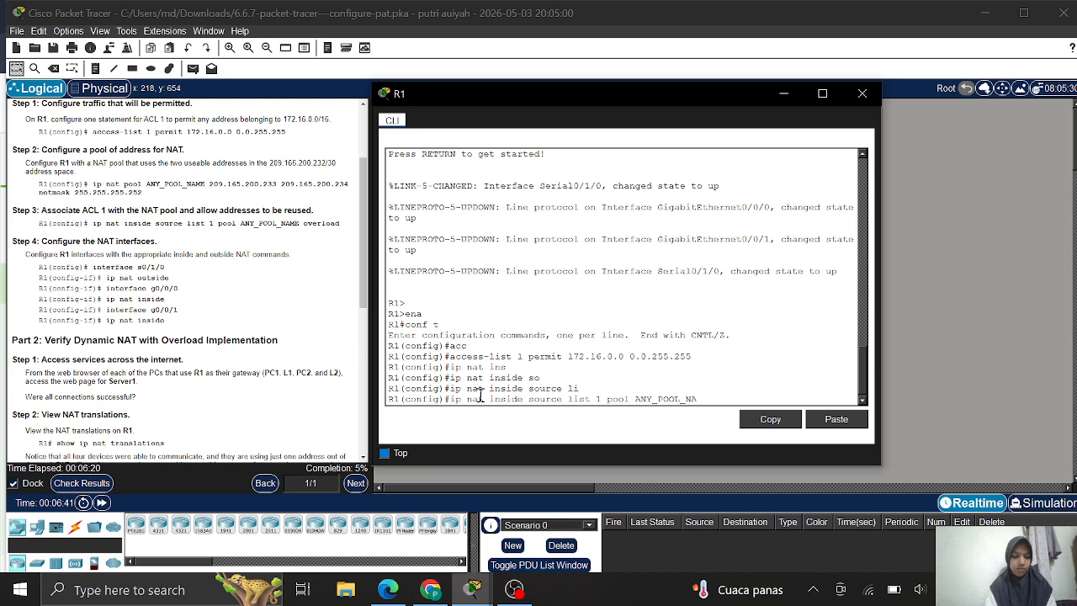
pyautogui.write('ME o')
pyautogui.write('verload')
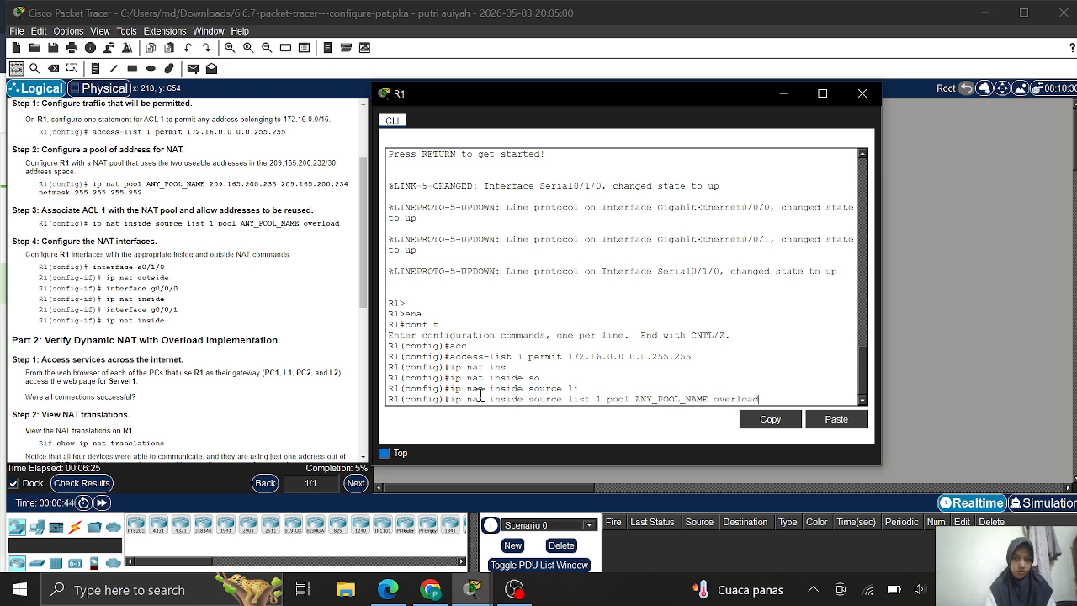
pyautogui.press('Return')
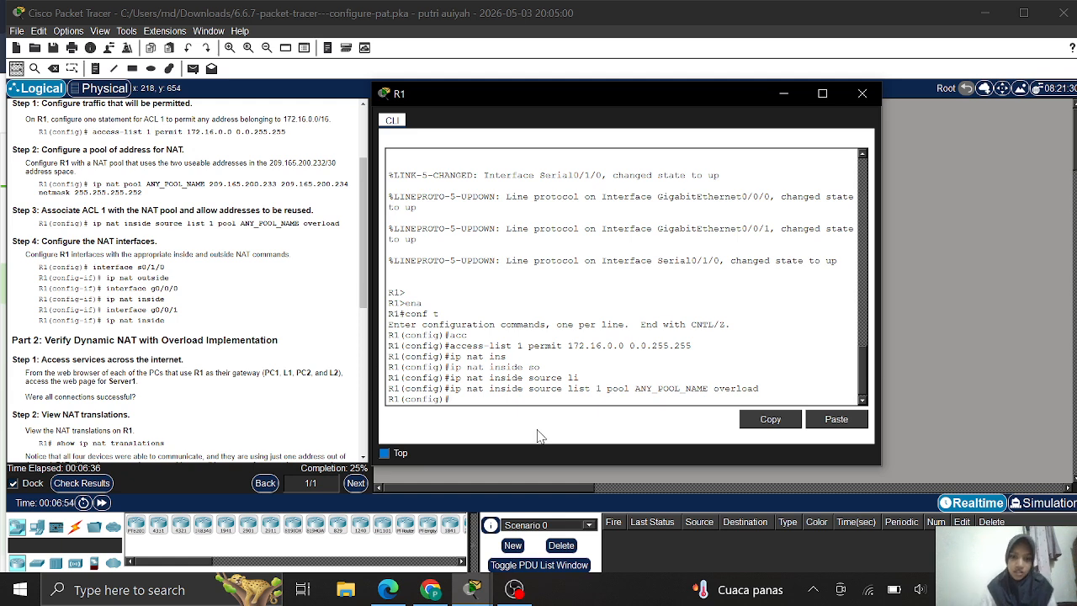
pyautogui.moveTo(472, 391); pyautogui.dragTo(529, 398)
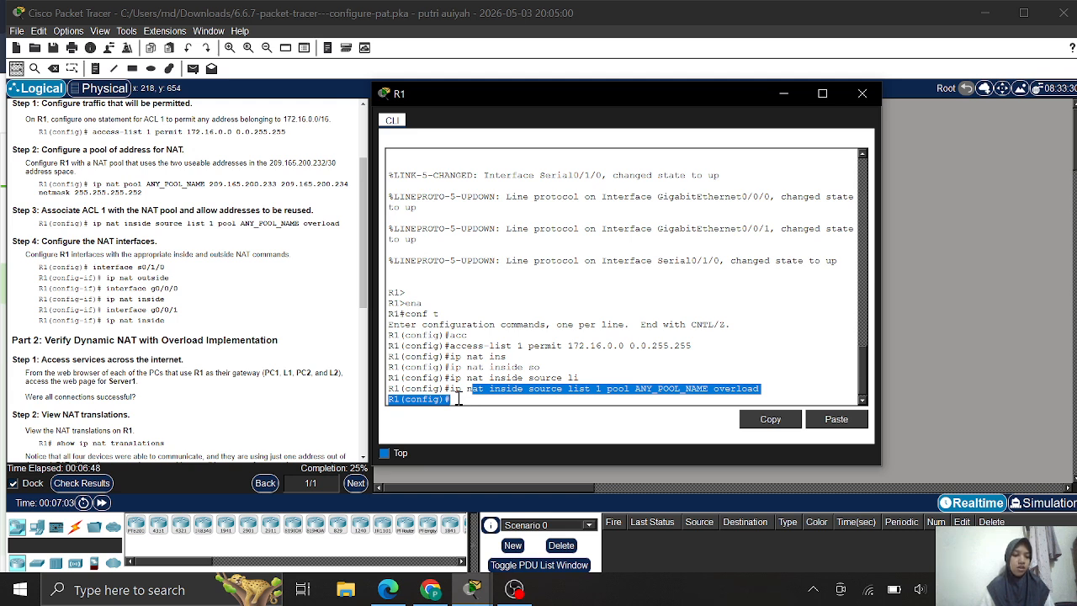
pyautogui.click(203, 191)
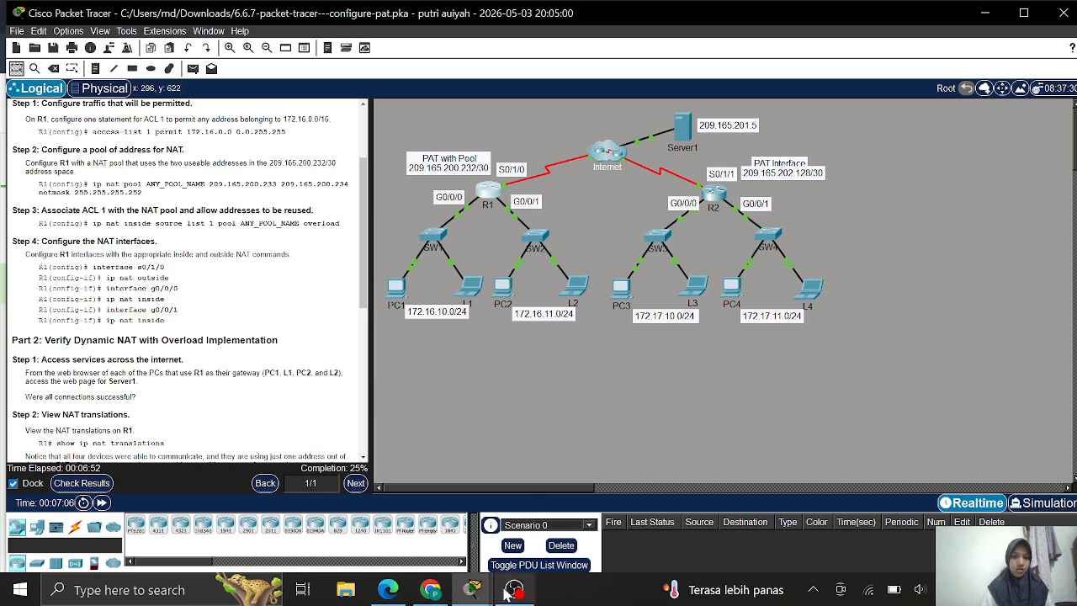
pyautogui.moveTo(512, 591)
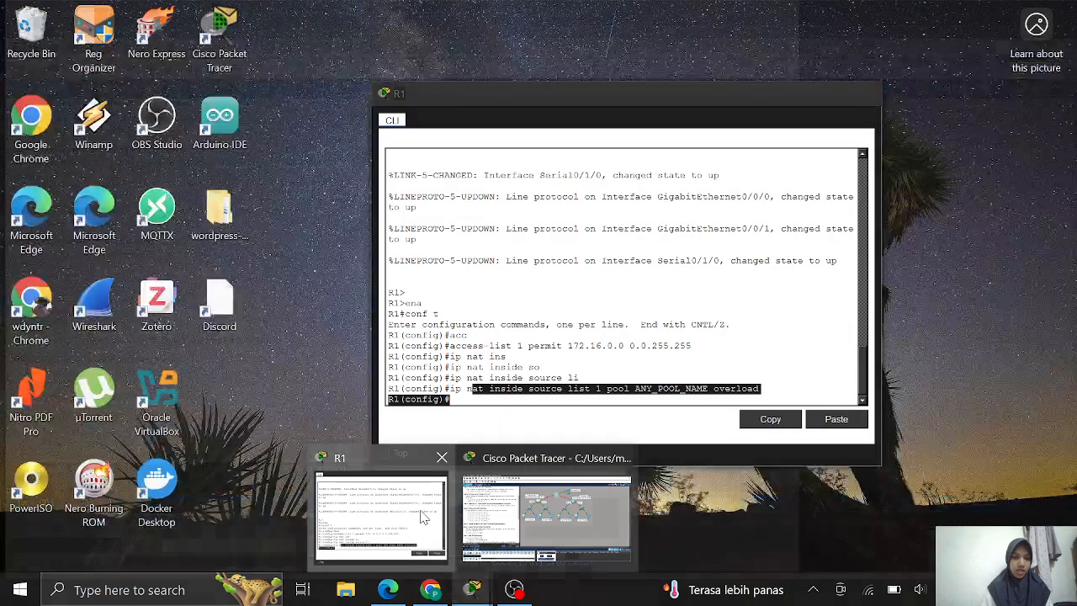
pyautogui.click(423, 516)
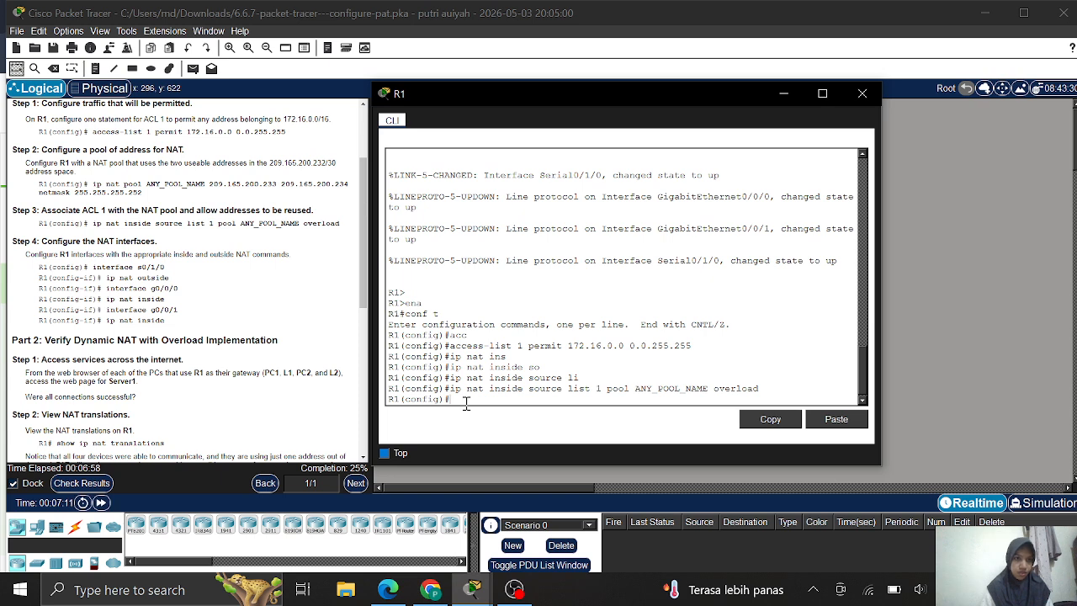
# Step: Recall the previous NAT command on R1 and trim it to ip nat pool ANY_POOL_NAME
pyautogui.press('Up')
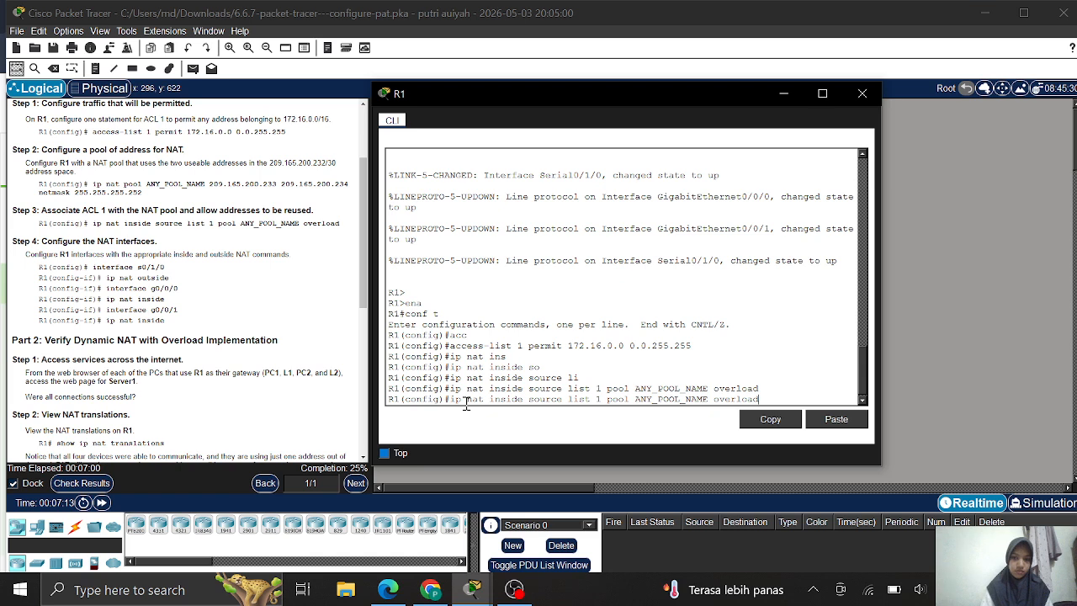
pyautogui.press('BackSpace')
pyautogui.press('BackSpace')
pyautogui.press('BackSpace')
pyautogui.press('BackSpace')
pyautogui.press('BackSpace')
pyautogui.press('BackSpace')
pyautogui.press('BackSpace')
pyautogui.press('BackSpace')
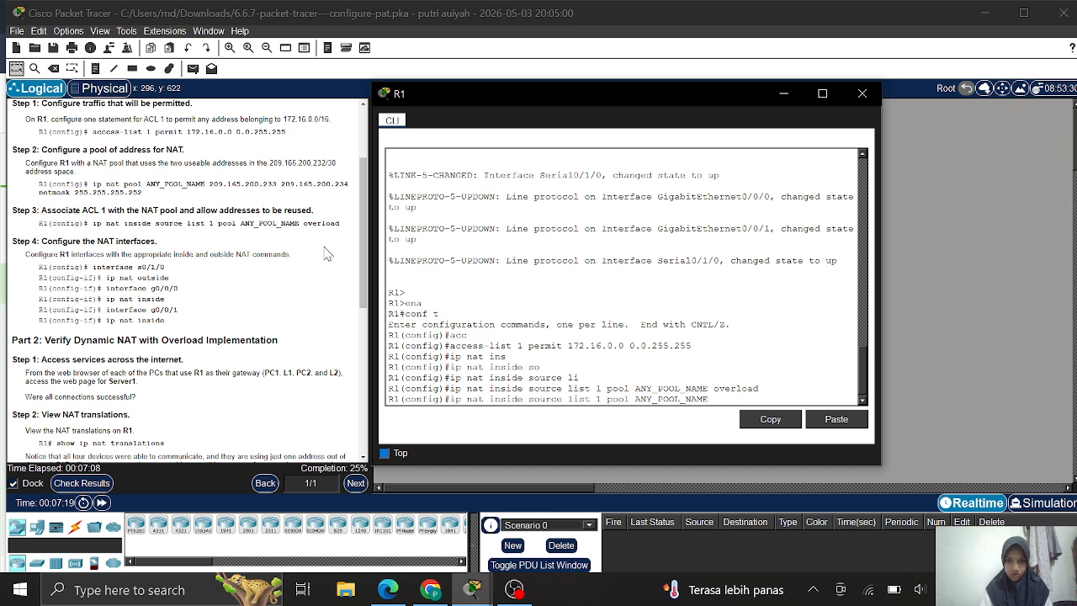
pyautogui.press('Left')
pyautogui.press('Left')
pyautogui.press('Left')
pyautogui.press('Left')
pyautogui.press('Left')
pyautogui.press('Left')
pyautogui.press('Left')
pyautogui.press('Left')
pyautogui.press('Left')
pyautogui.press('Left')
pyautogui.press('Left')
pyautogui.press('Left')
pyautogui.press('Left')
pyautogui.press('Left')
pyautogui.press('Left')
pyautogui.press('Left')
pyautogui.press('Left')
pyautogui.press('Left')
pyautogui.press('BackSpace')
pyautogui.press('BackSpace')
pyautogui.press('BackSpace')
pyautogui.press('BackSpace')
pyautogui.press('BackSpace')
pyautogui.press('BackSpace')
pyautogui.press('BackSpace')
pyautogui.press('BackSpace')
pyautogui.press('BackSpace')
pyautogui.press('BackSpace')
pyautogui.press('BackSpace')
pyautogui.press('BackSpace')
pyautogui.press('BackSpace')
pyautogui.press('BackSpace')
pyautogui.press('BackSpace')
pyautogui.press('BackSpace')
pyautogui.press('BackSpace')
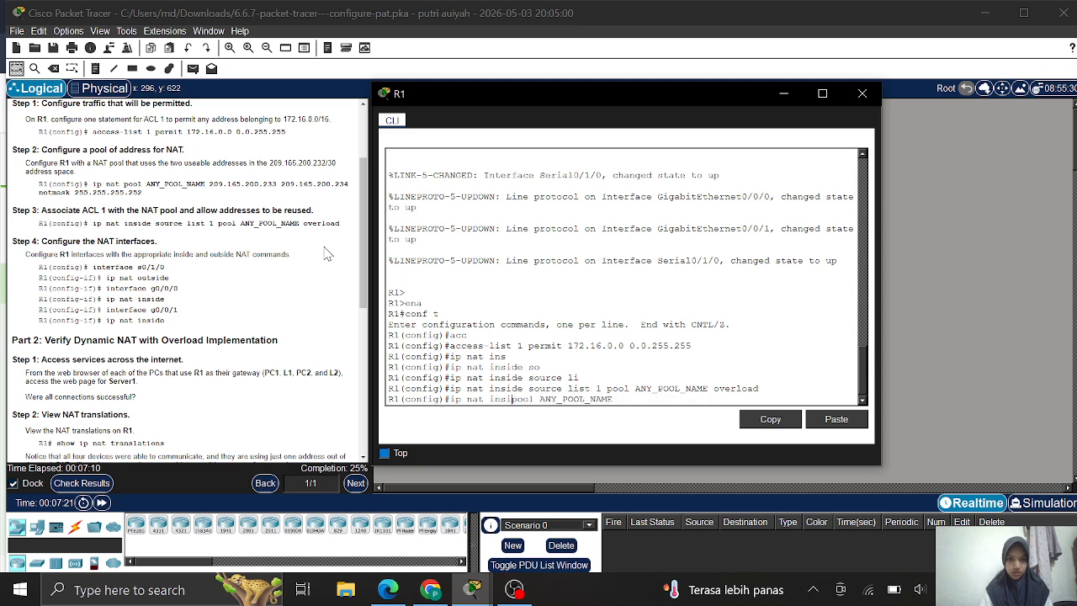
pyautogui.press('BackSpace')
pyautogui.press('BackSpace')
pyautogui.press('BackSpace')
pyautogui.press('BackSpace')
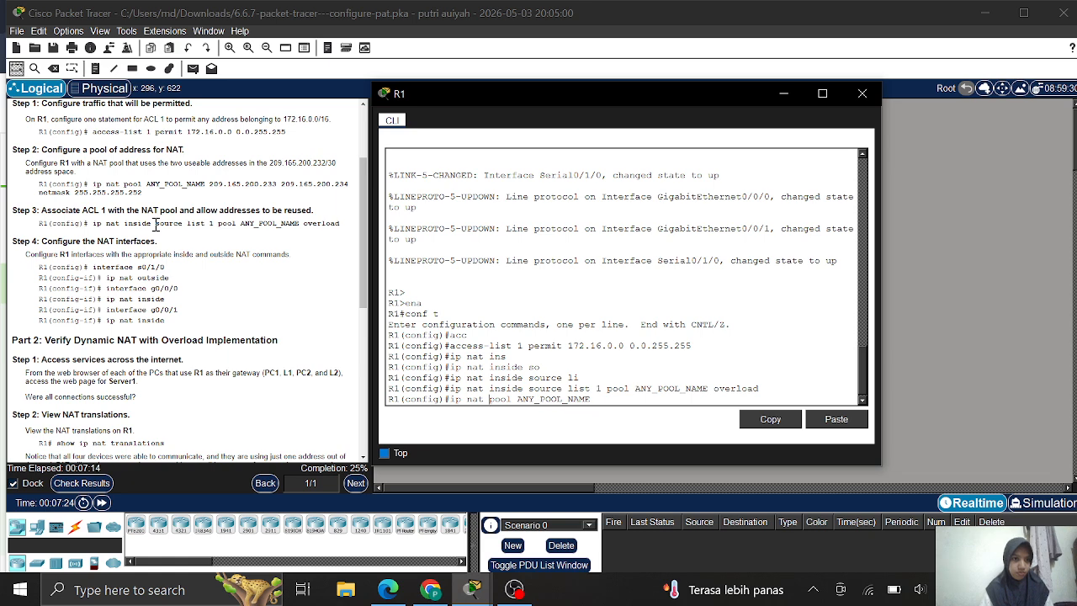
# Step: Complete and run the NAT pool command with the address range 209.165.200.233 to 209.165.200.234 and netmask 255.255.255.252
pyautogui.scroll(2, 156, 223)
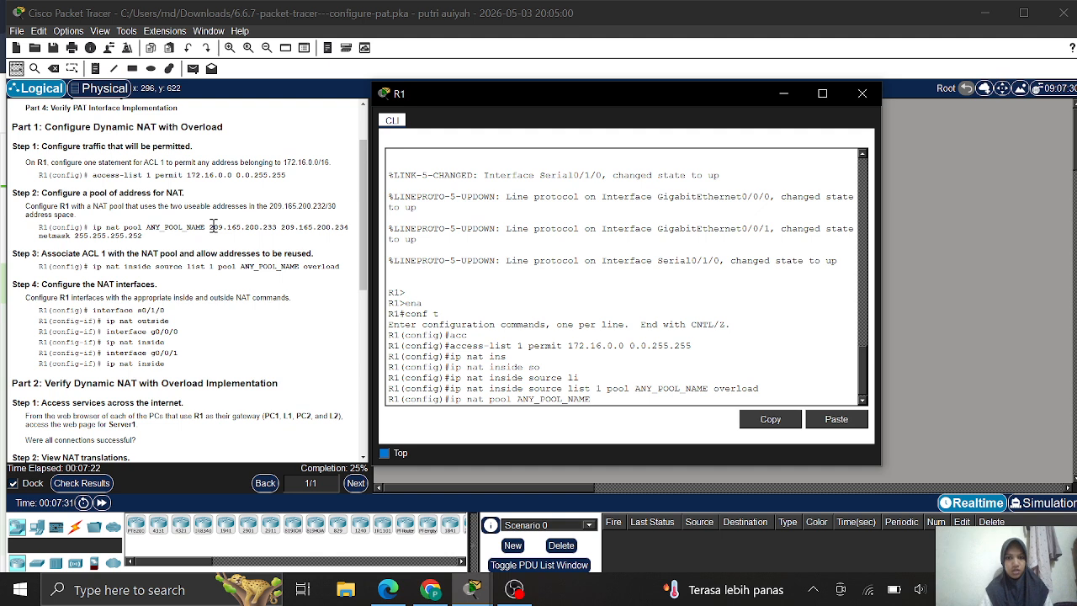
pyautogui.write('20')
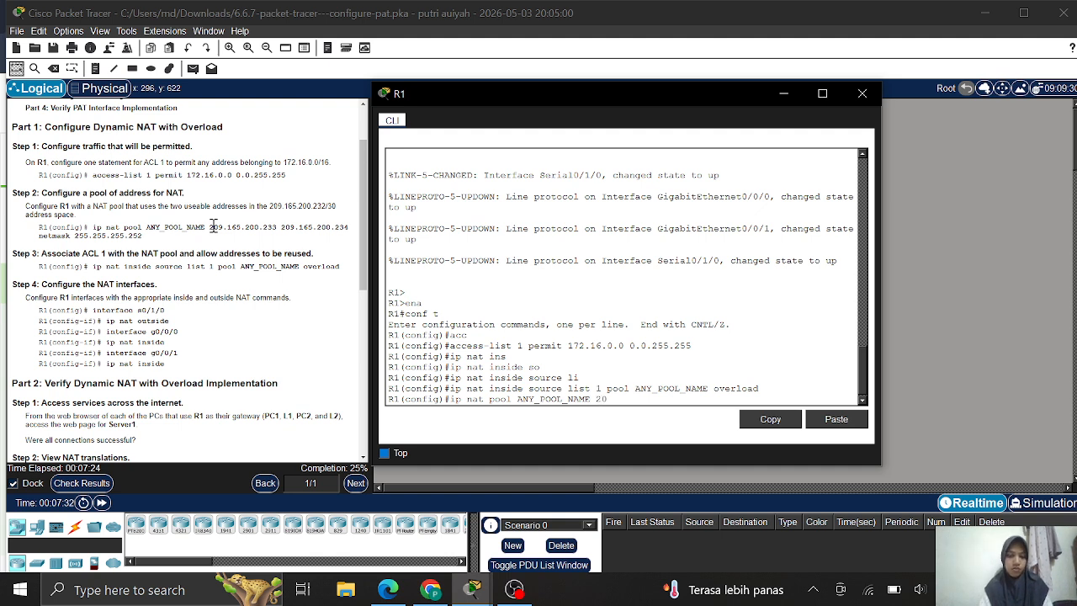
pyautogui.write('9.2')
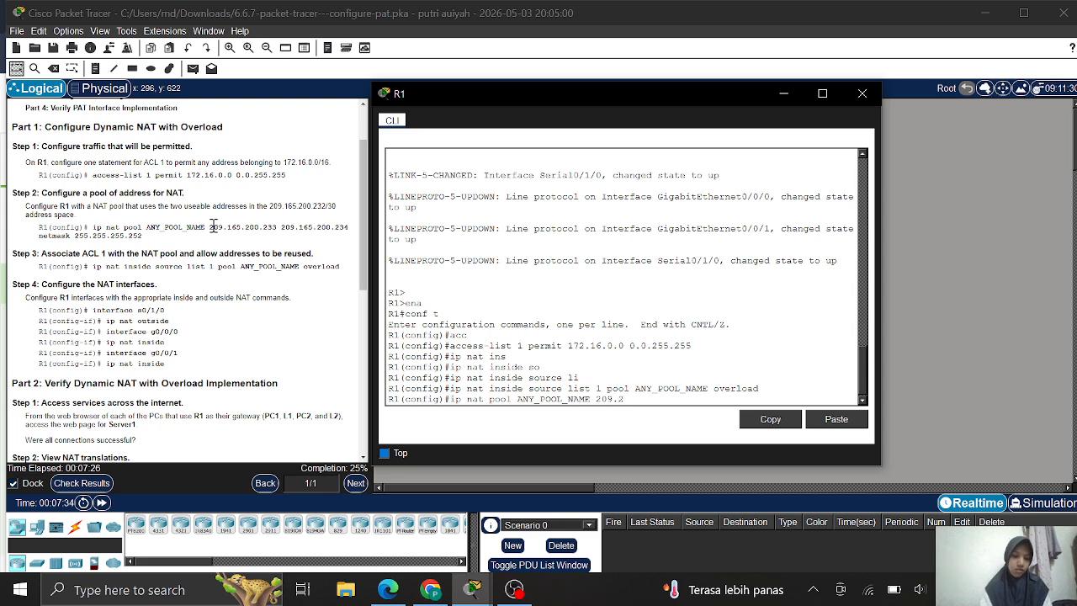
pyautogui.press('BackSpace')
pyautogui.write('165')
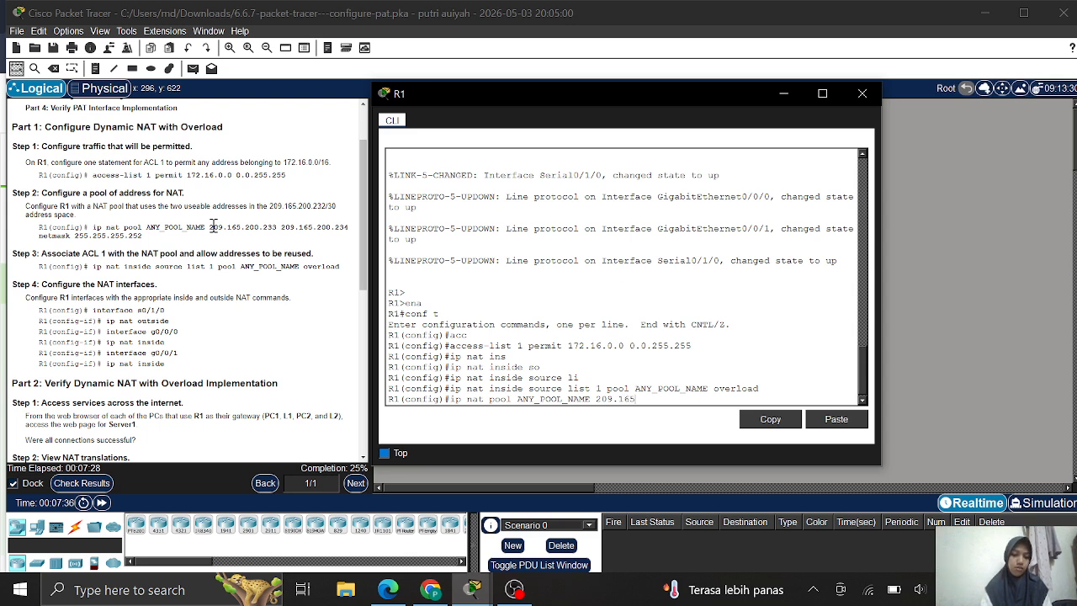
pyautogui.write('.20')
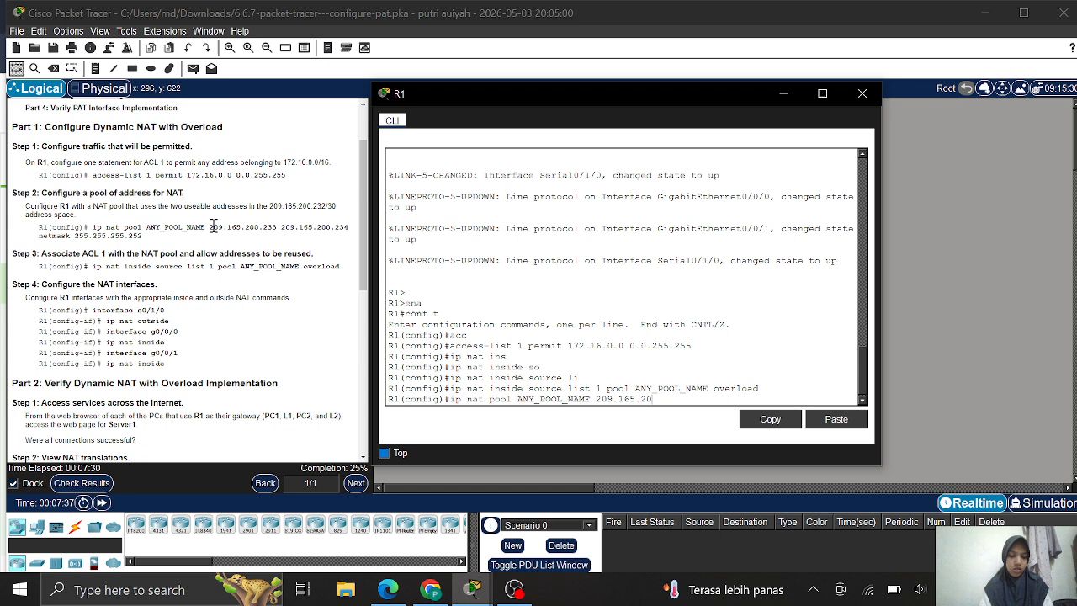
pyautogui.write('0.23')
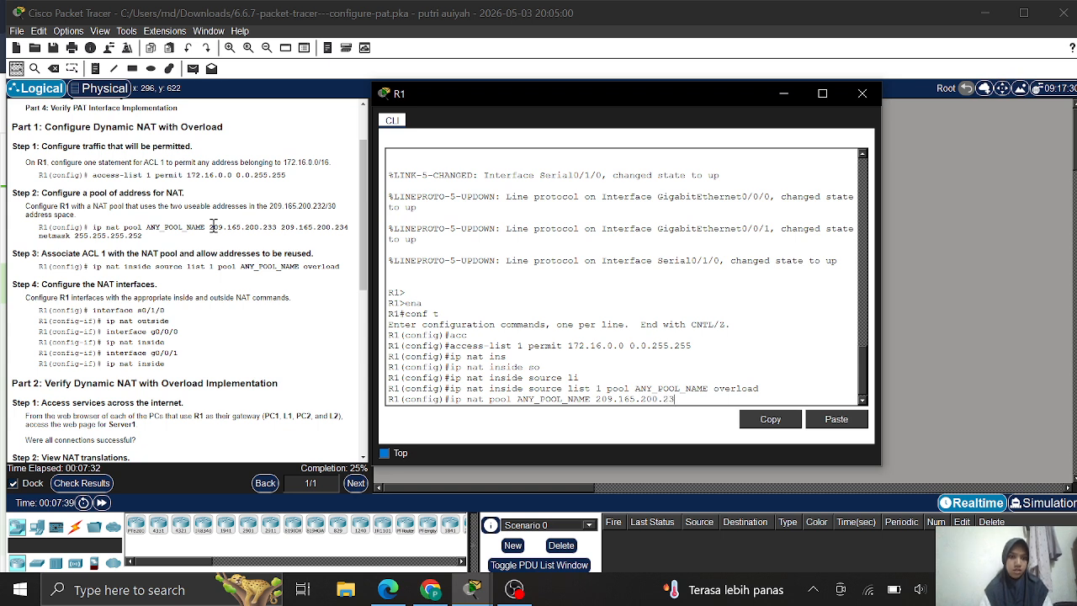
pyautogui.write('3 209')
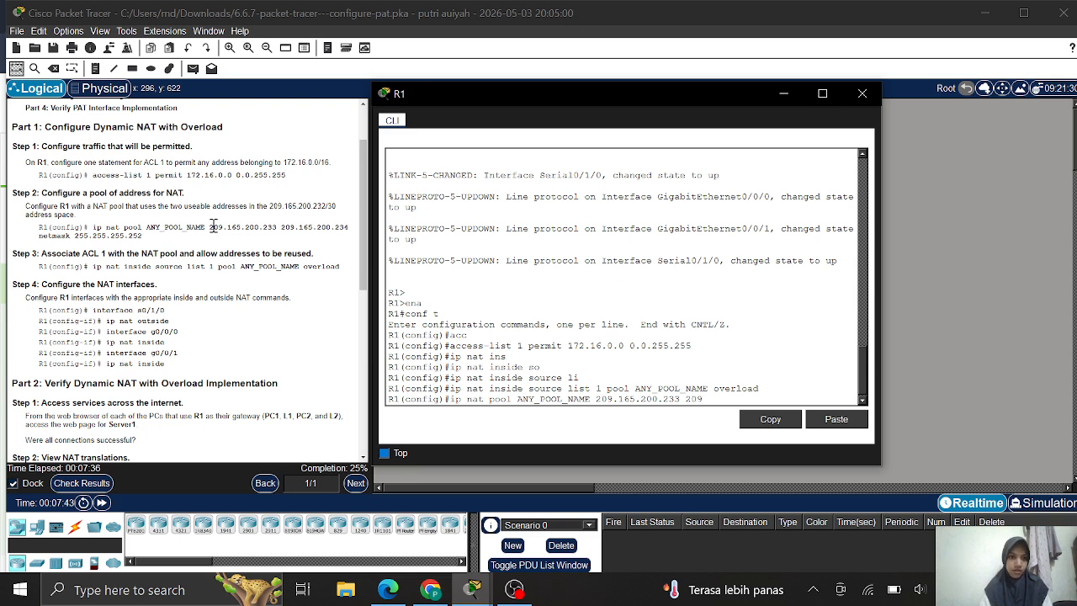
pyautogui.write('.165')
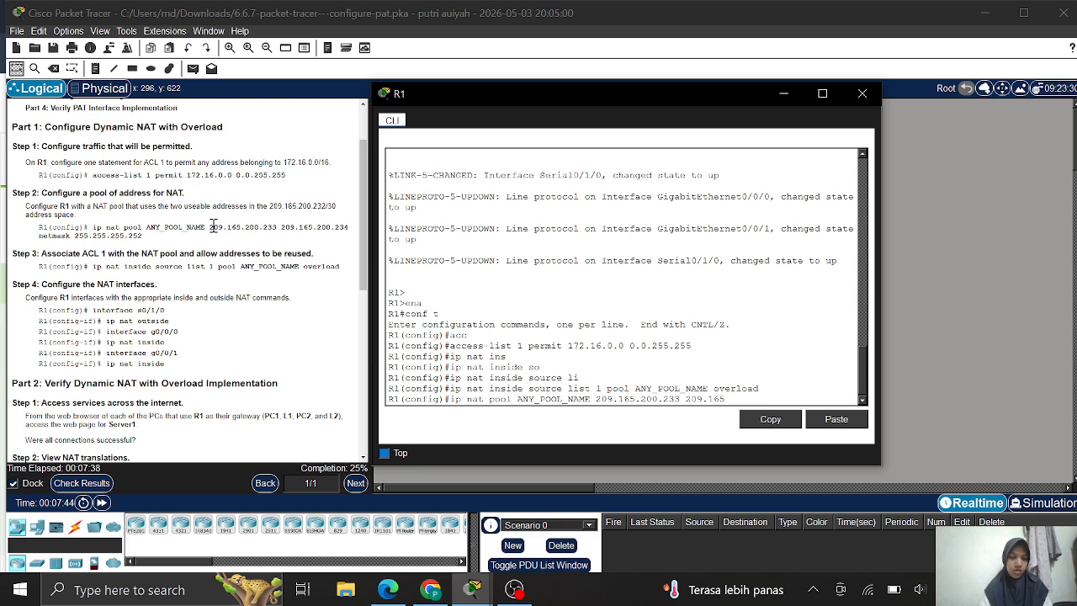
pyautogui.write('.2')
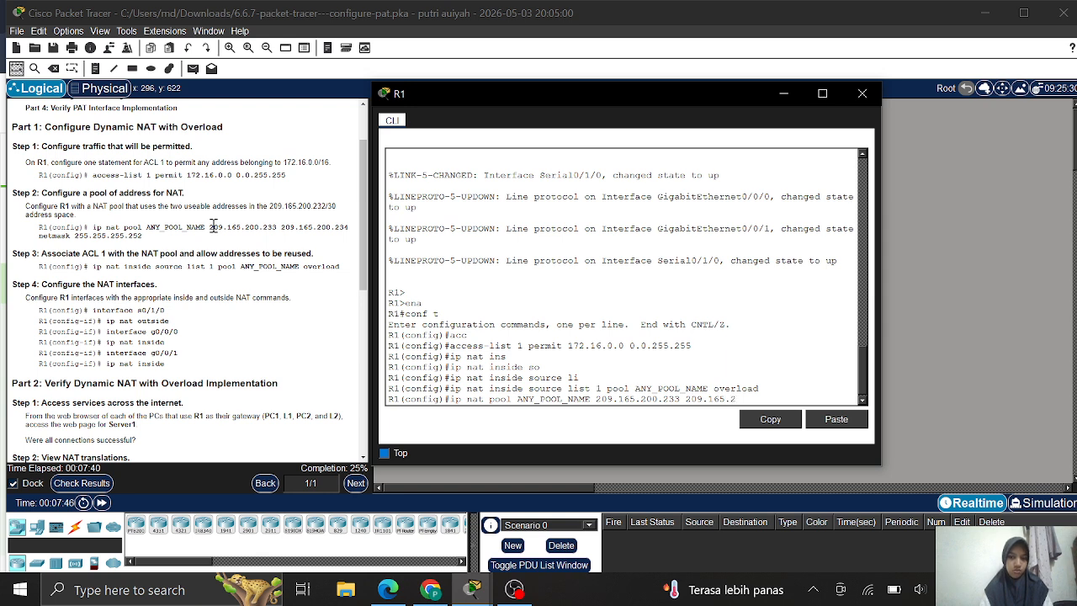
pyautogui.write('00')
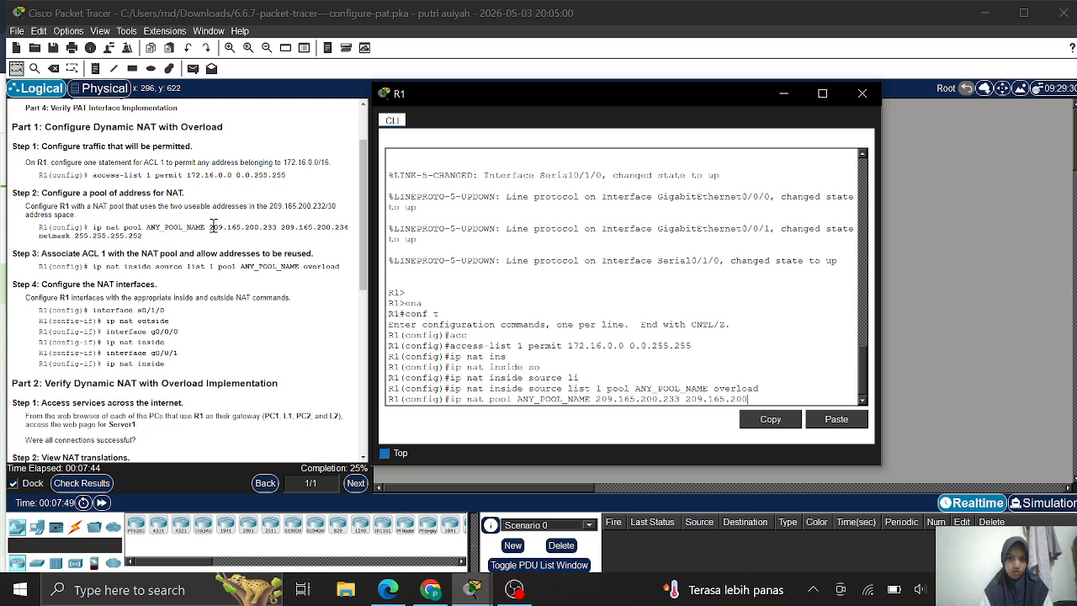
pyautogui.write('.234')
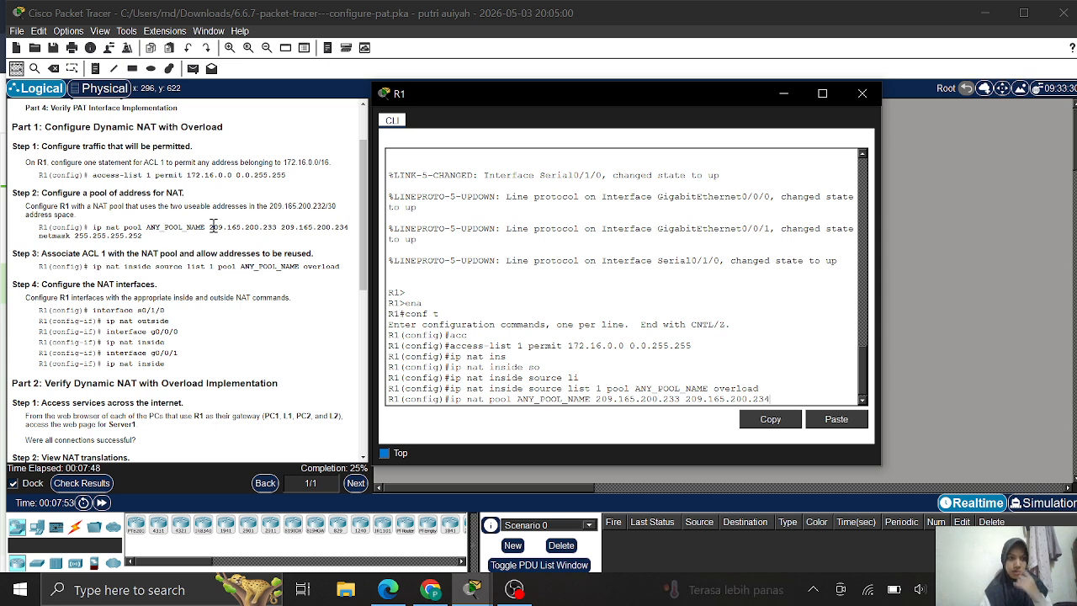
pyautogui.write(' netma')
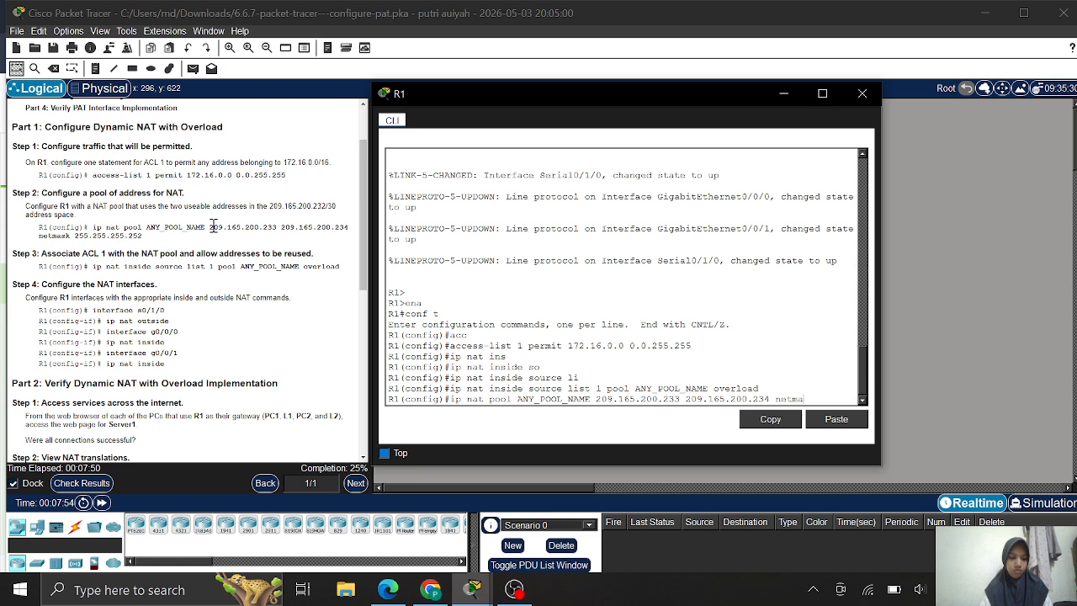
pyautogui.write('sk 255.255')
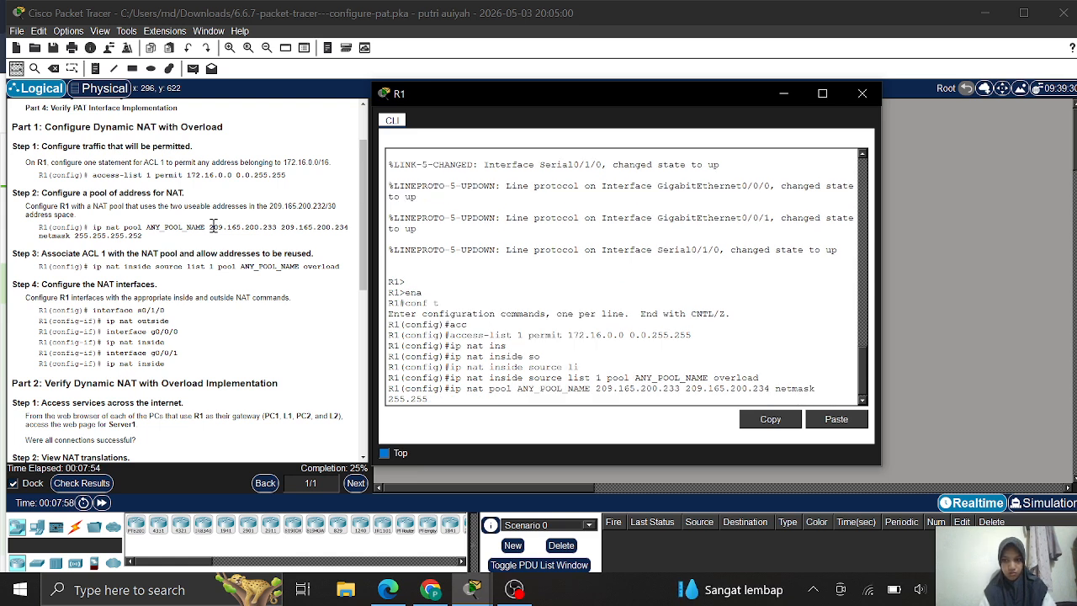
pyautogui.write('.')
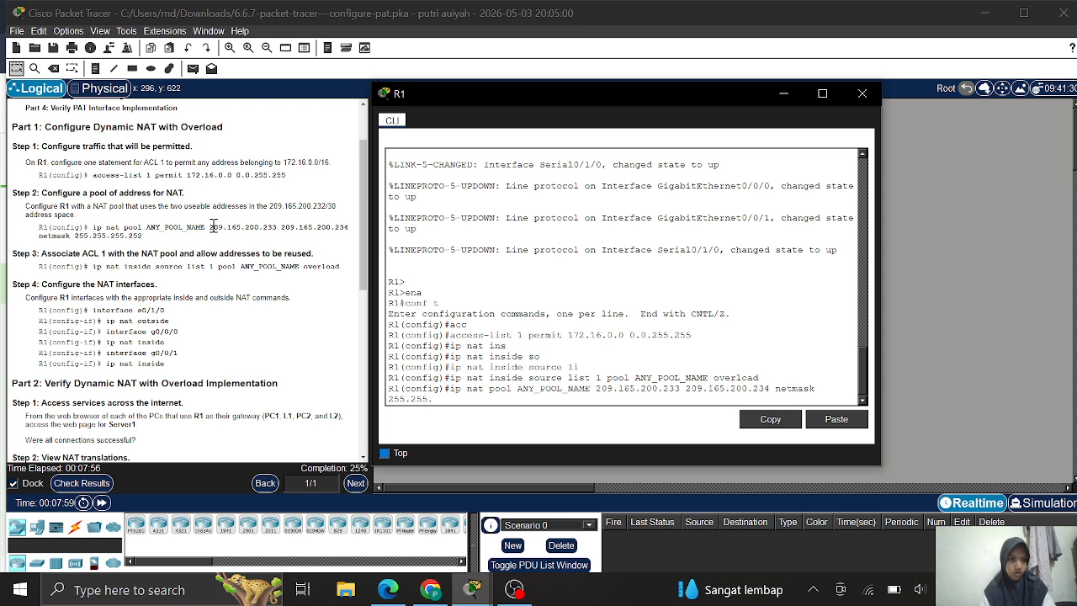
pyautogui.write('255.252')
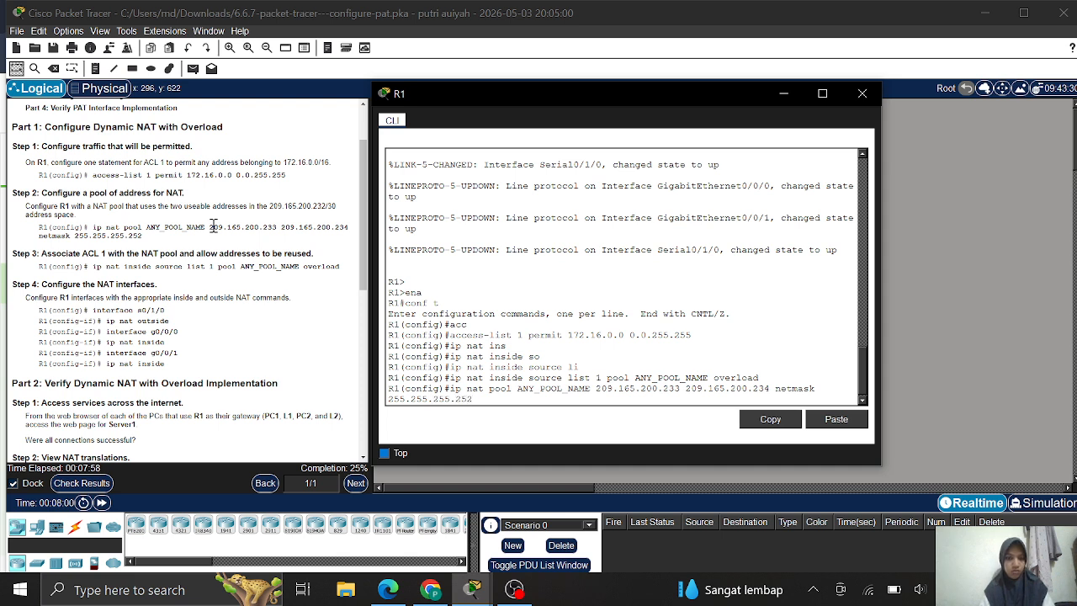
pyautogui.press('Return')
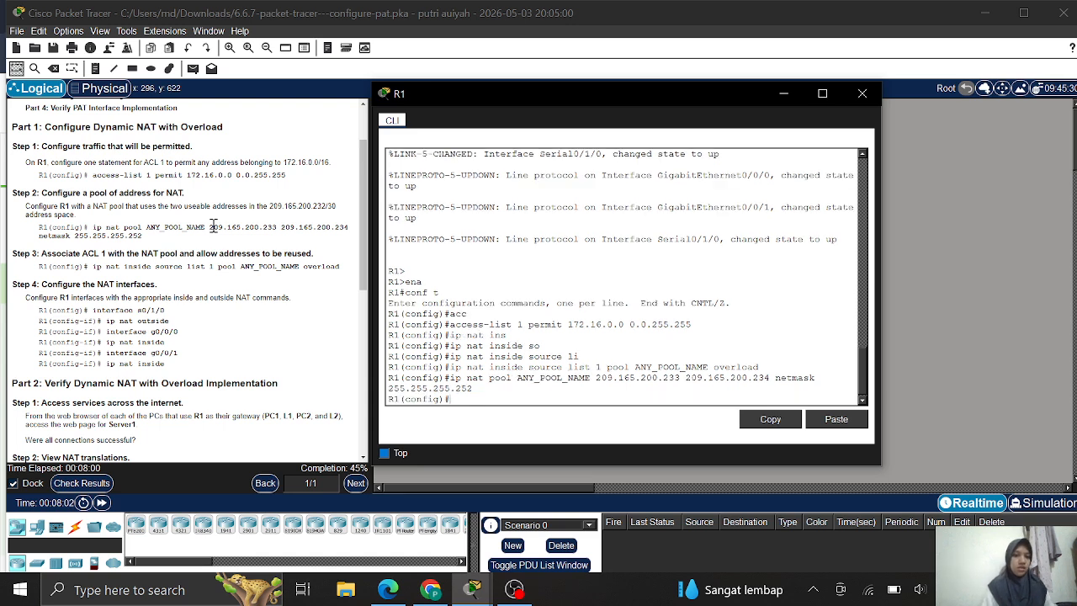
# Step: Configure interface s0/1/0 on R1 as the NAT outside interface with ip nat outside
pyautogui.scroll(-2, 94, 292)
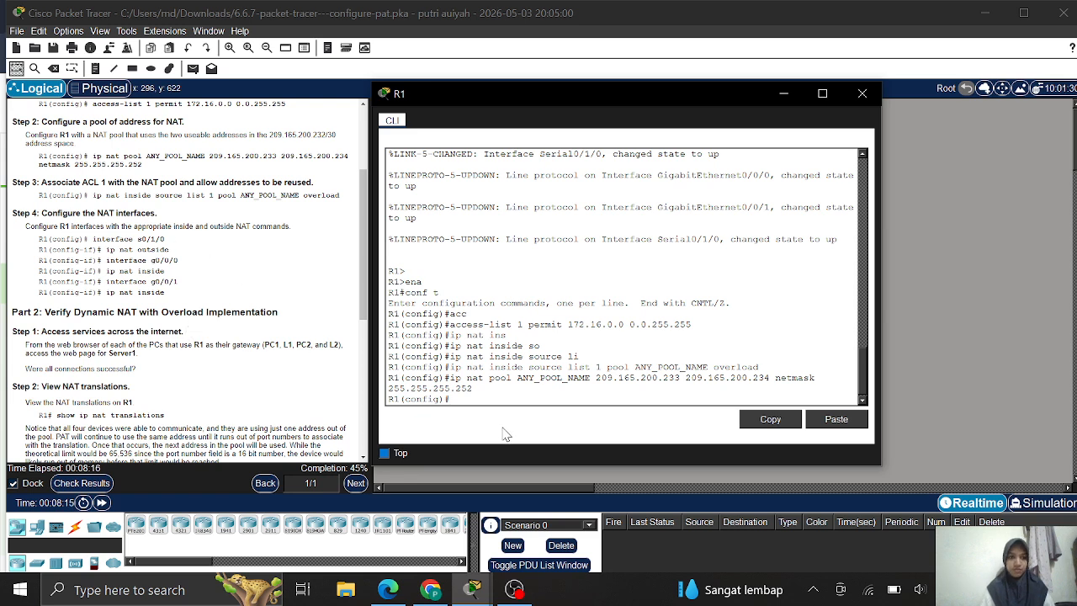
pyautogui.write('int')
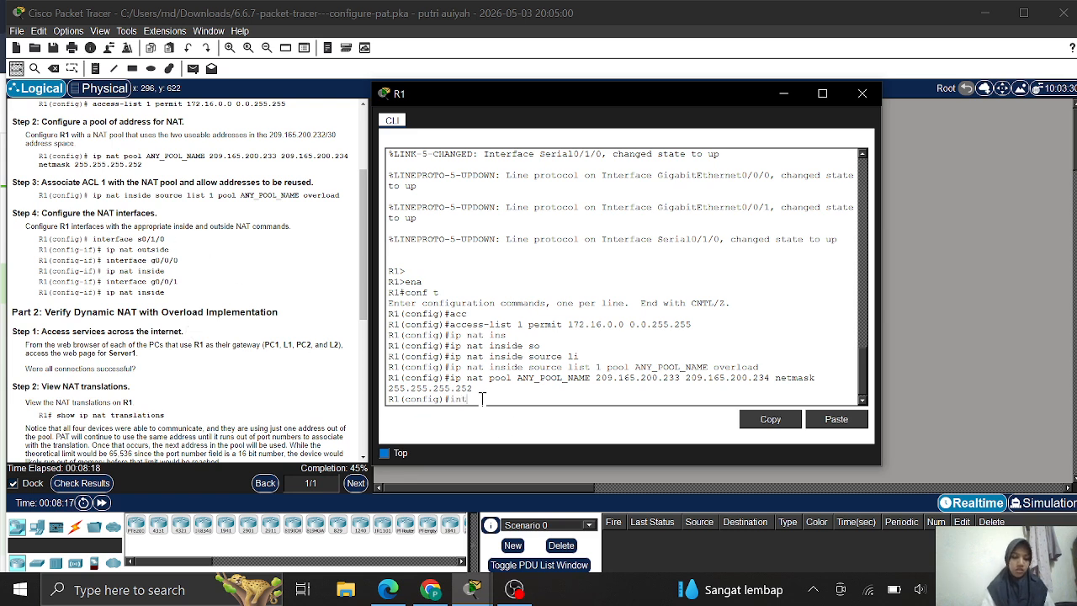
pyautogui.press('Tab')
pyautogui.write('s0/')
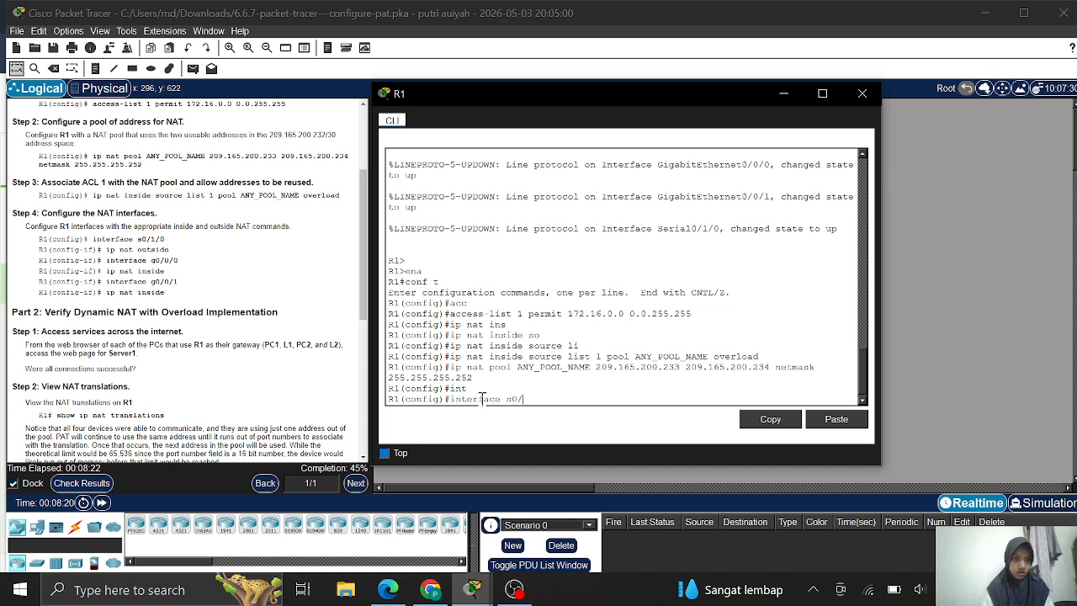
pyautogui.write('1/0')
pyautogui.press('Return')
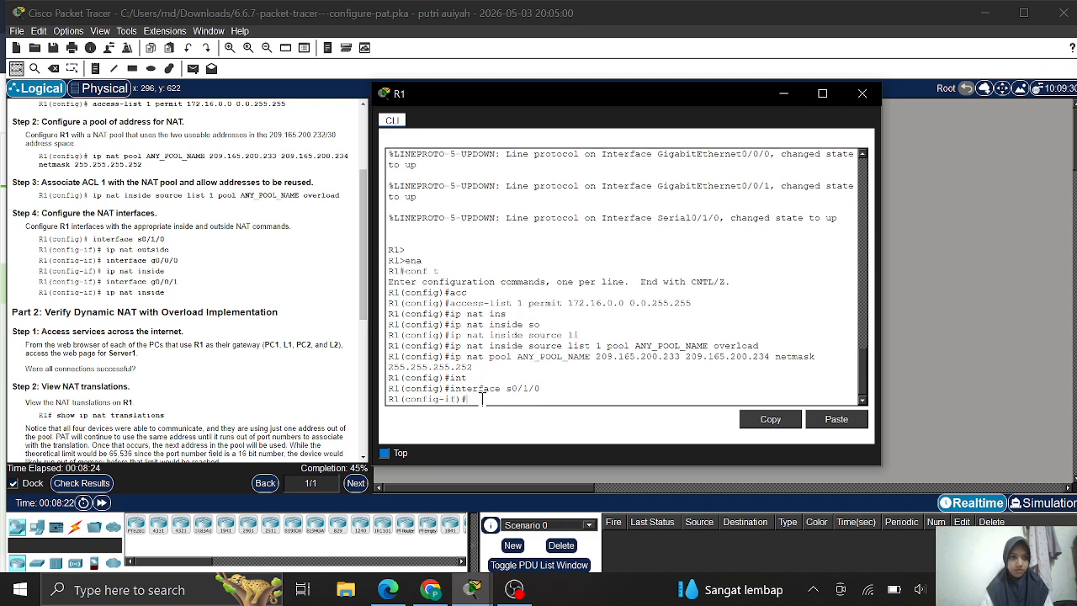
pyautogui.write('ip')
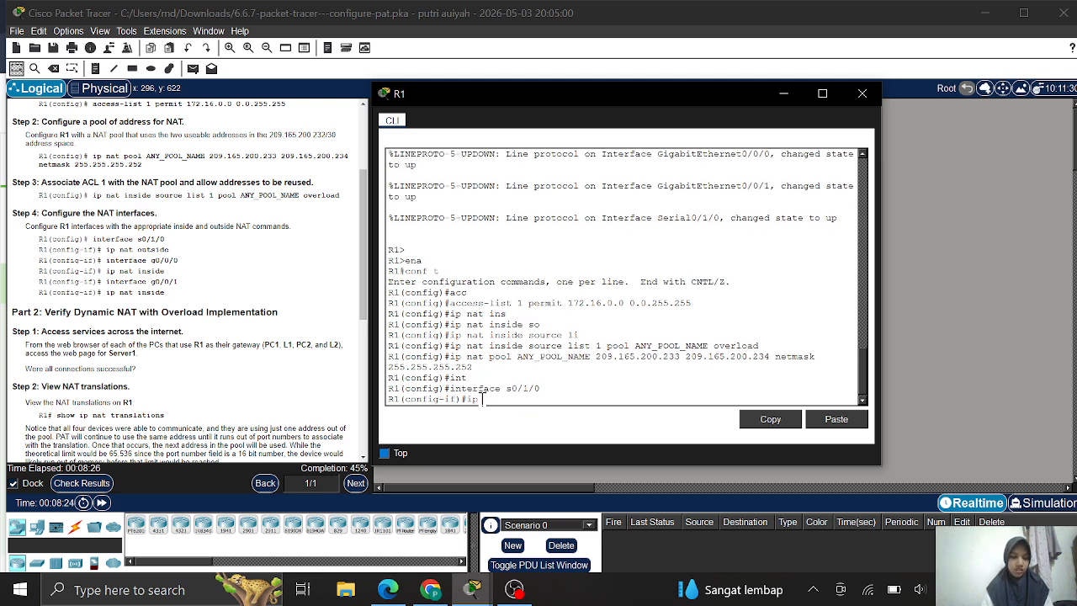
pyautogui.write(' nat')
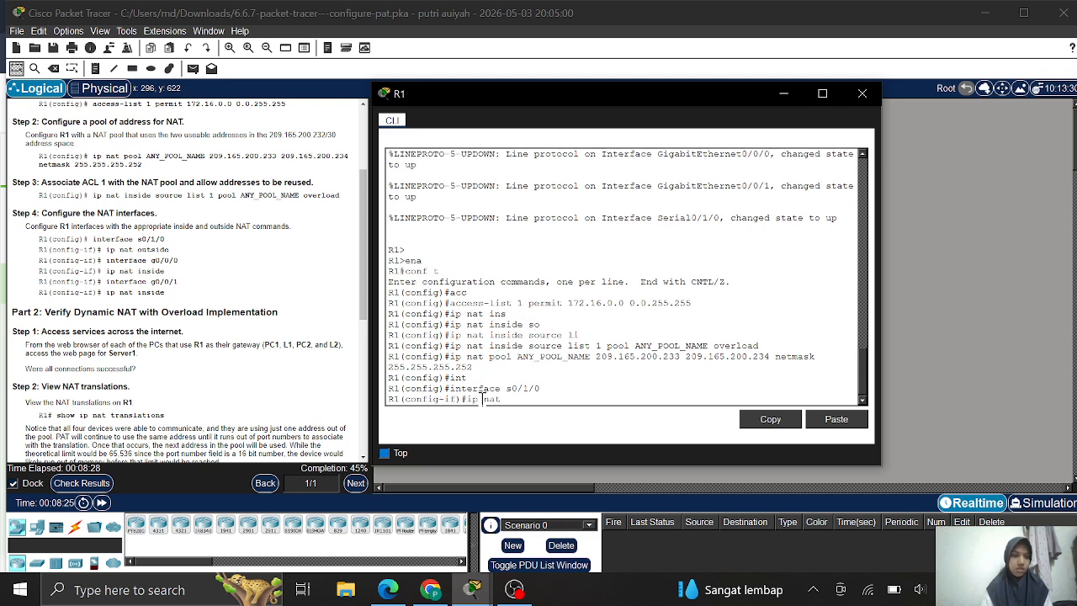
pyautogui.write(' ou')
pyautogui.press('Tab')
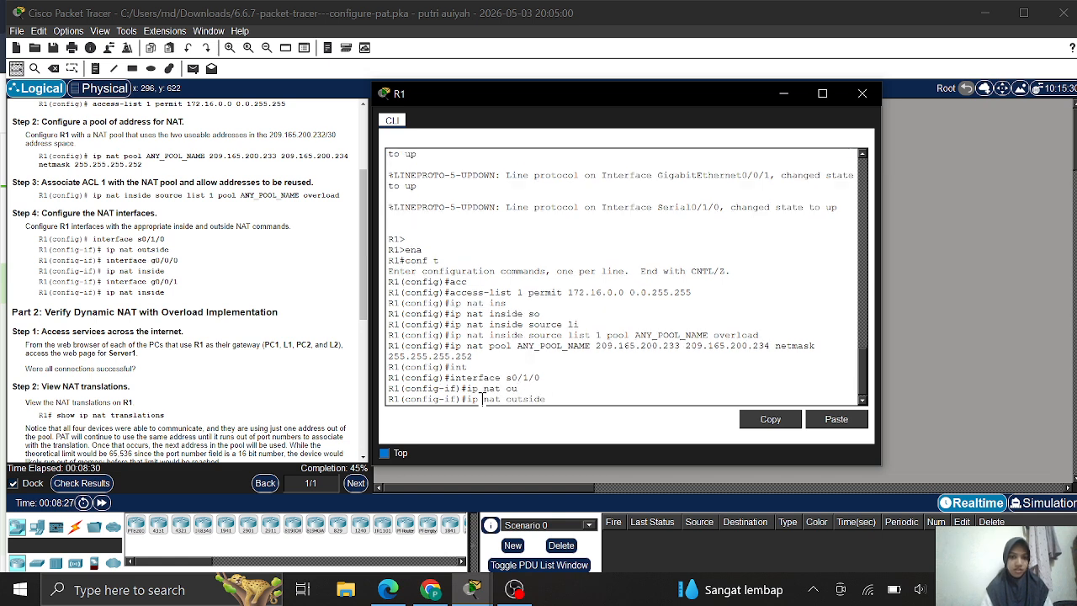
pyautogui.press('Return')
# Step: Configure interface g0/0/0 on R1 as a NAT inside interface with ip nat inside
pyautogui.write('in')
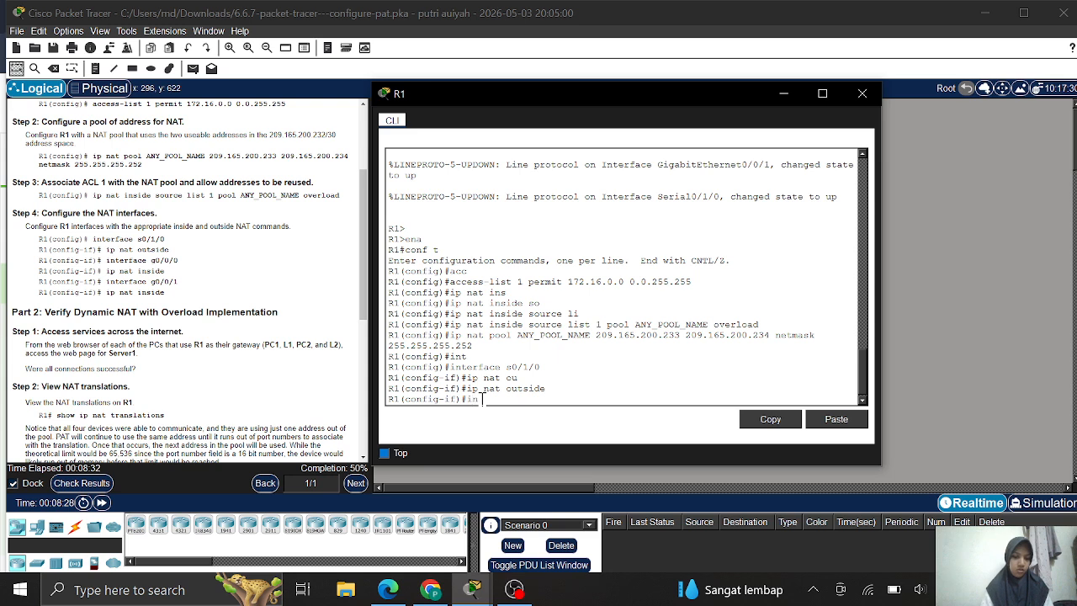
pyautogui.write('t')
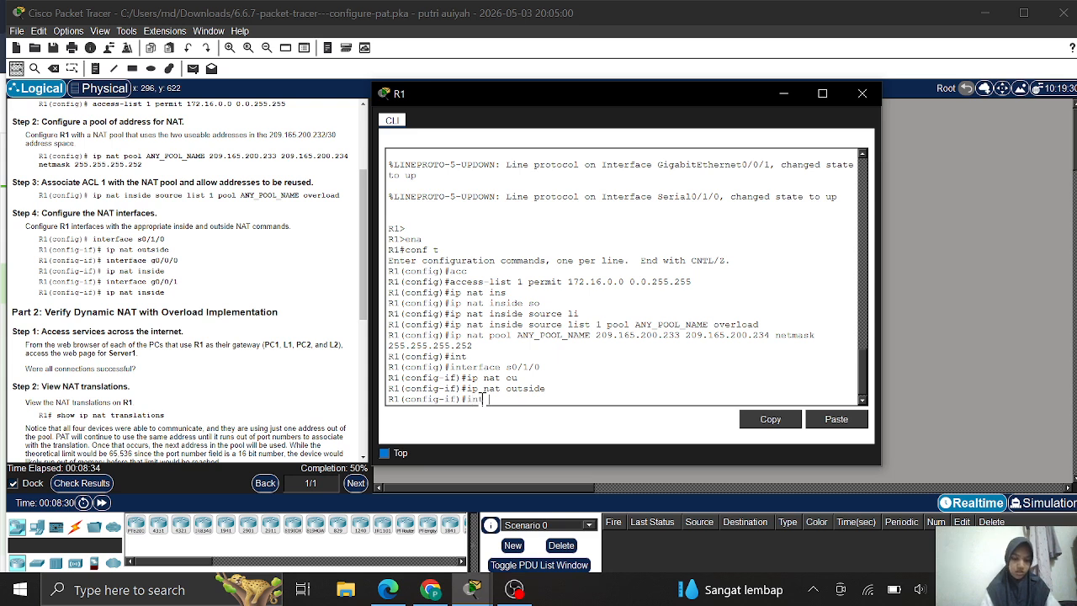
pyautogui.write(' g0/0/0')
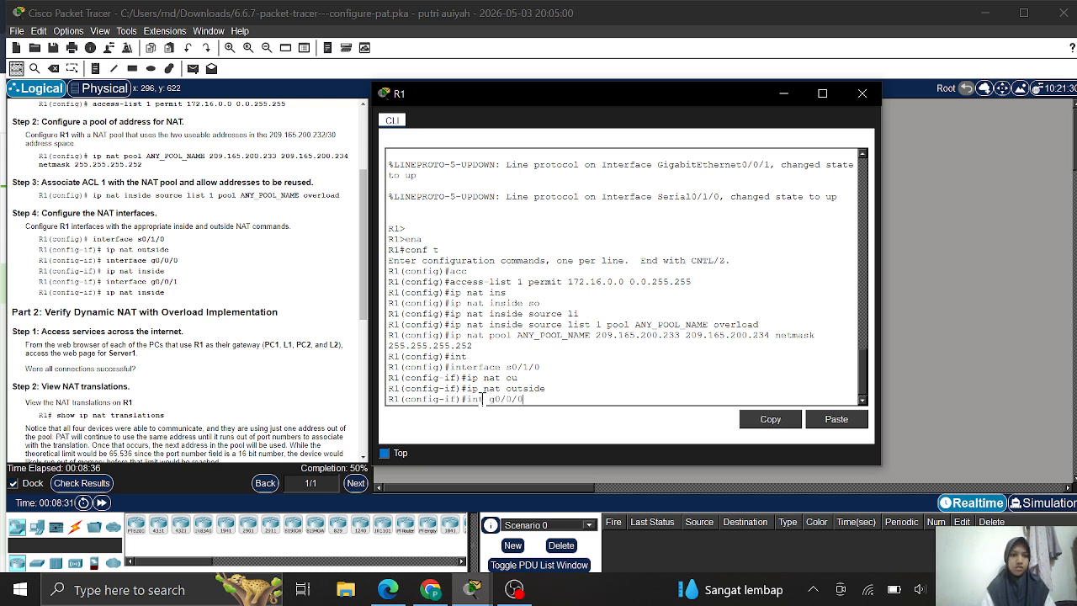
pyautogui.press('Return')
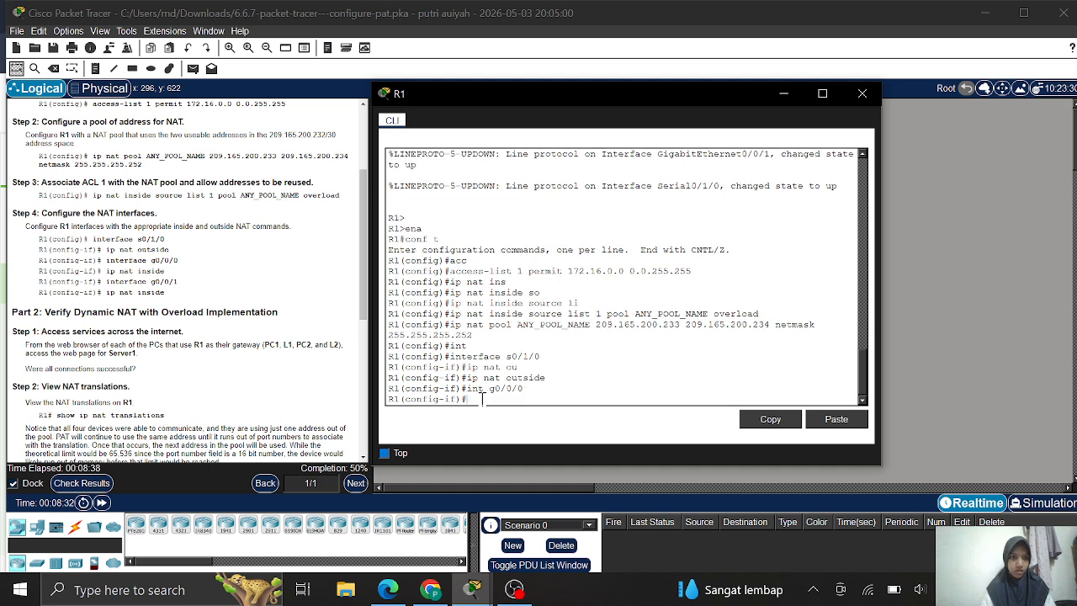
pyautogui.write('ip na')
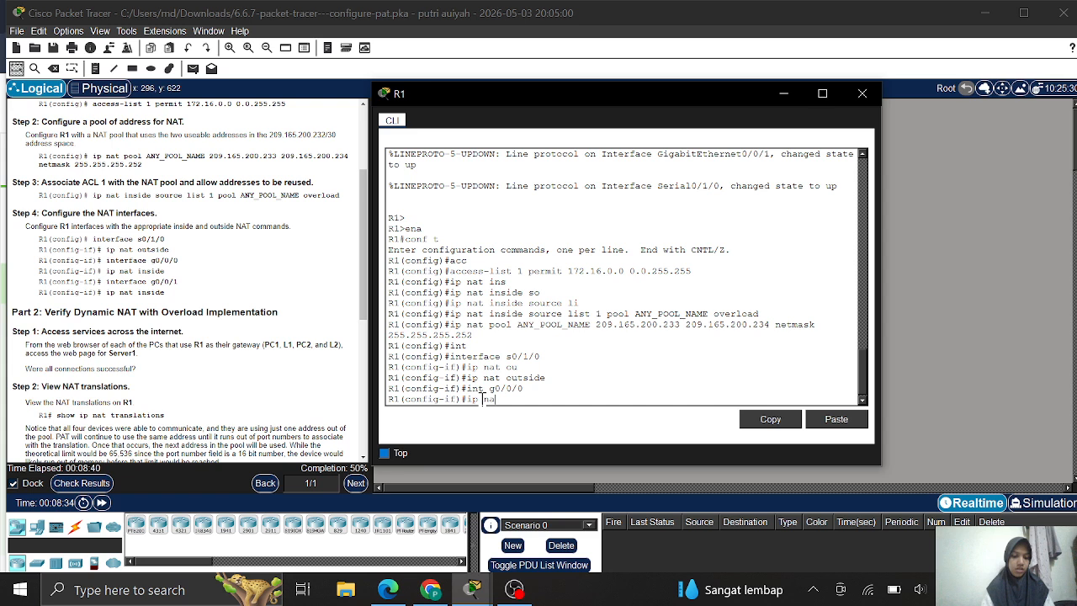
pyautogui.write('t ins')
pyautogui.press('Tab')
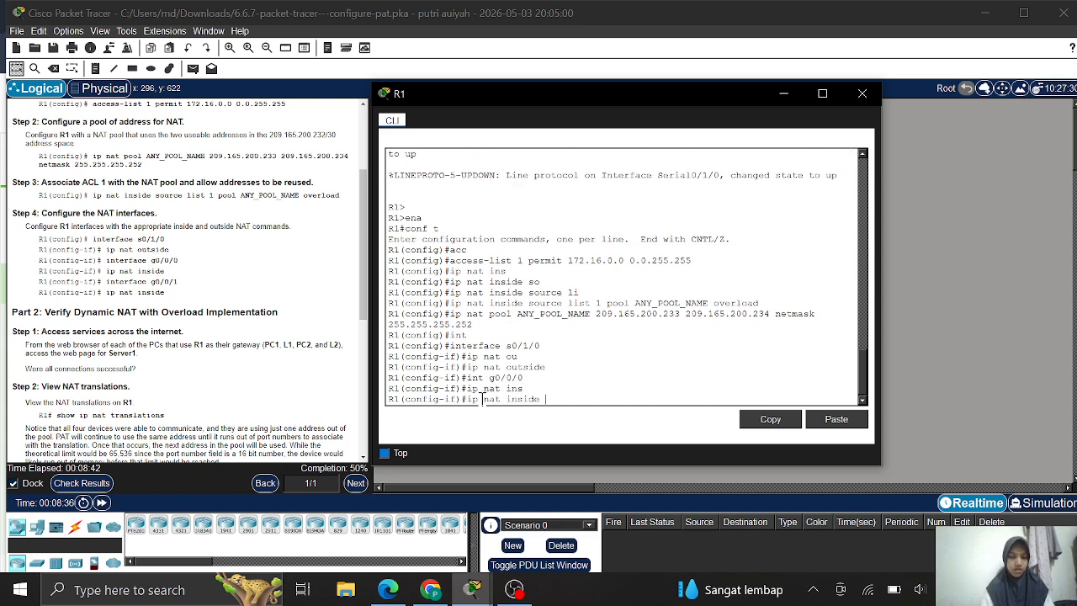
pyautogui.press('Return')
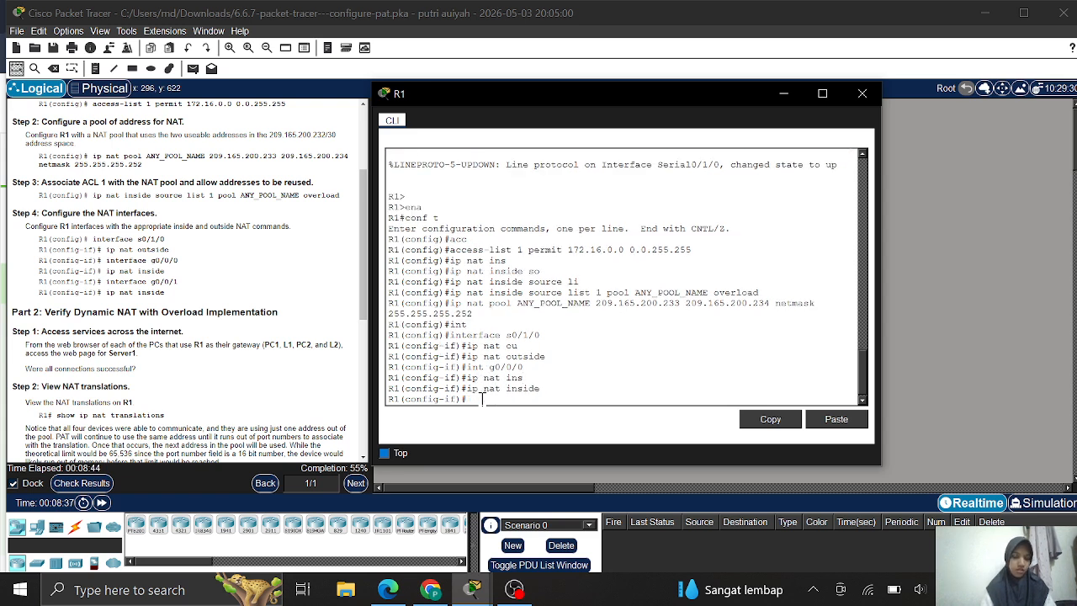
# Step: Configure interface g0/0/1 on R1 as a NAT inside interface with ip nat inside
pyautogui.write('inter')
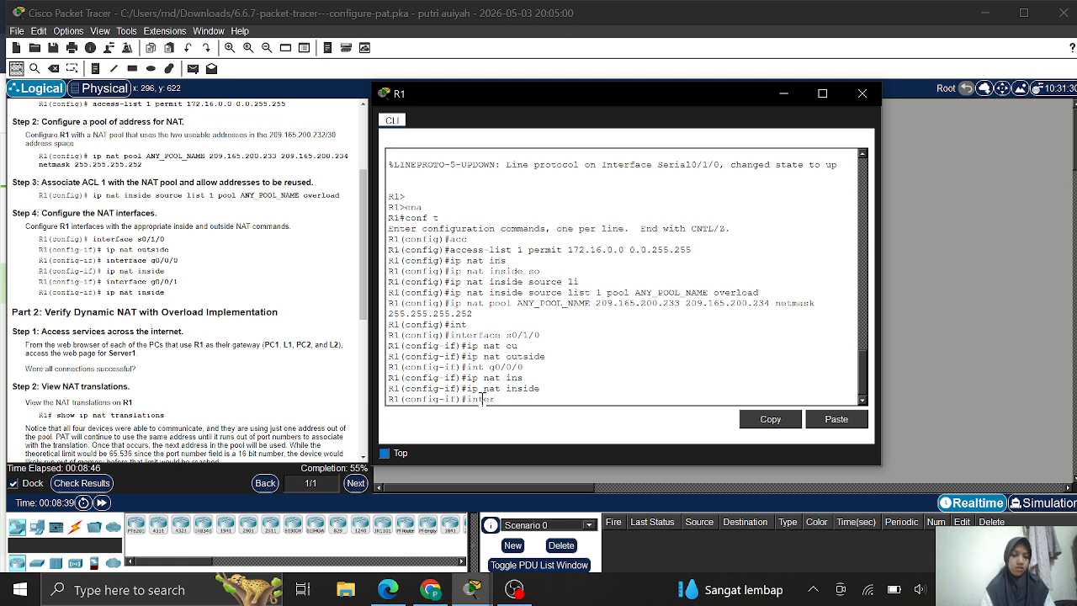
pyautogui.write('face g0/0/1')
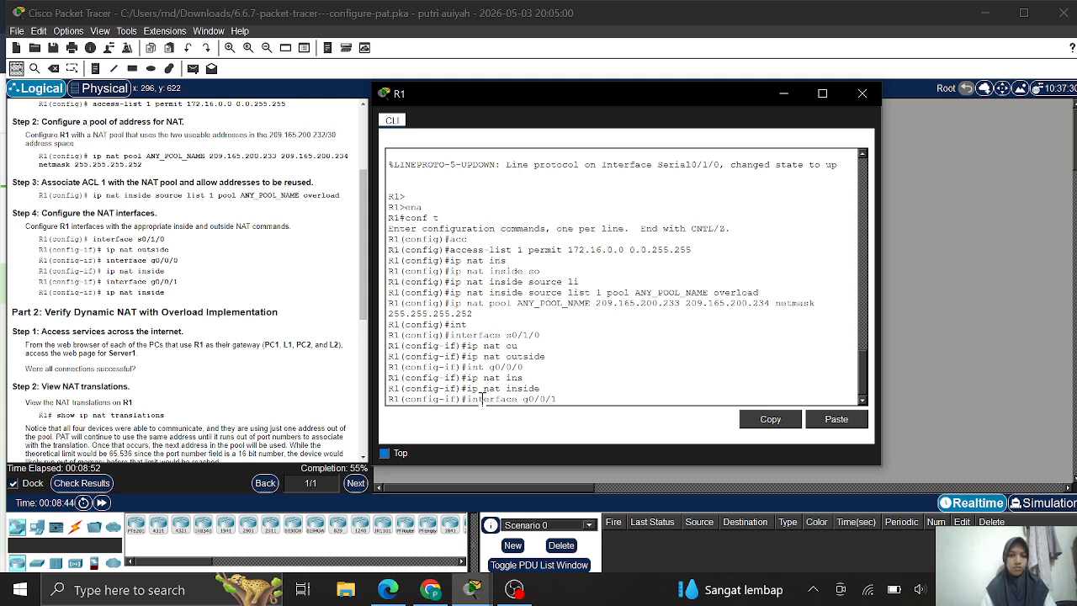
pyautogui.press('Return')
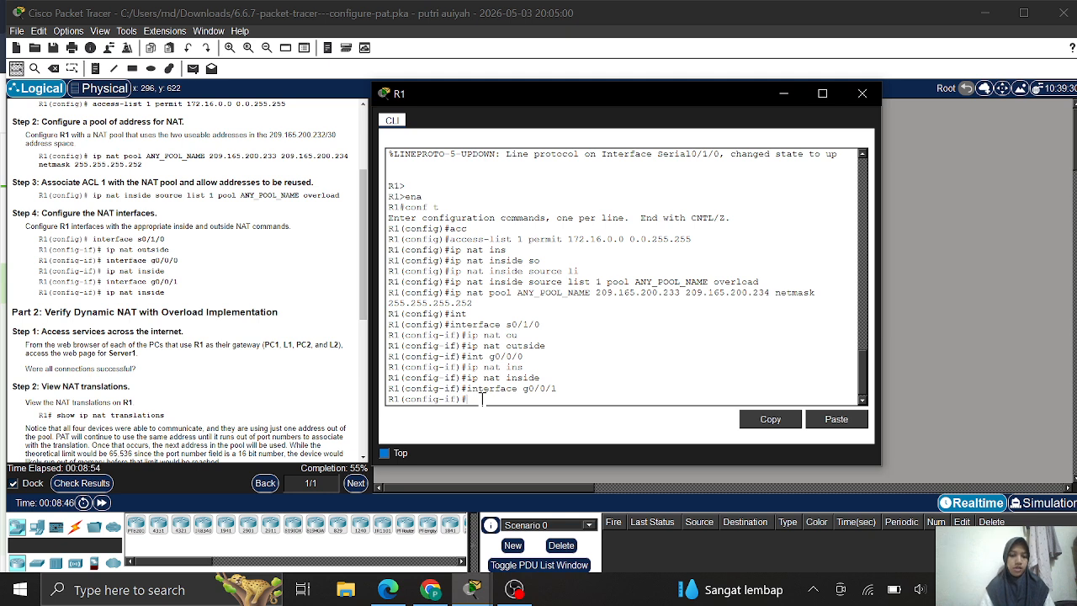
pyautogui.write('ip nat ins')
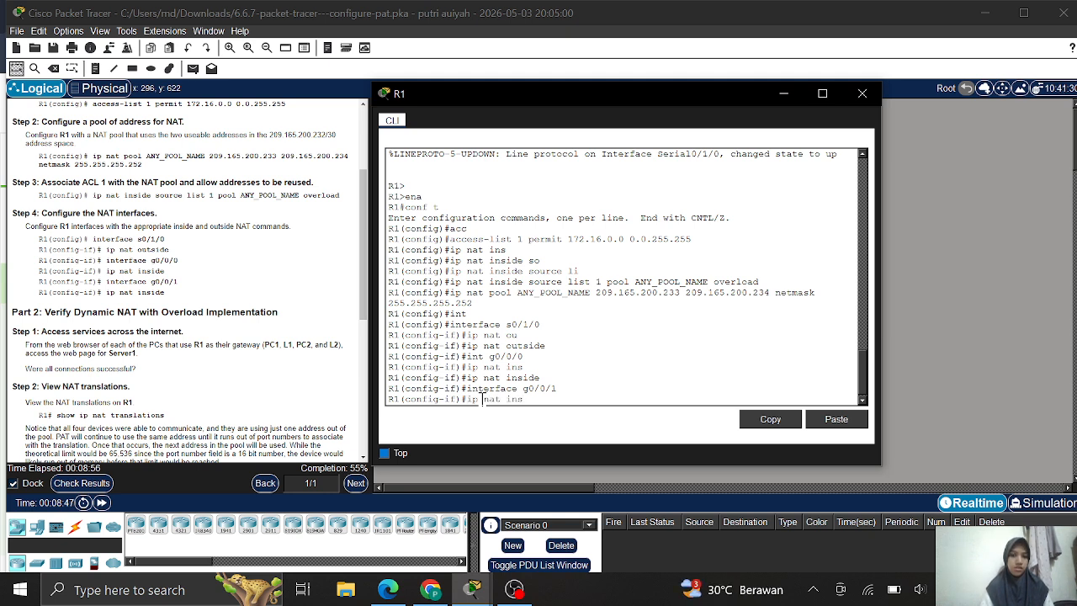
pyautogui.press('Tab')
pyautogui.press('Return')
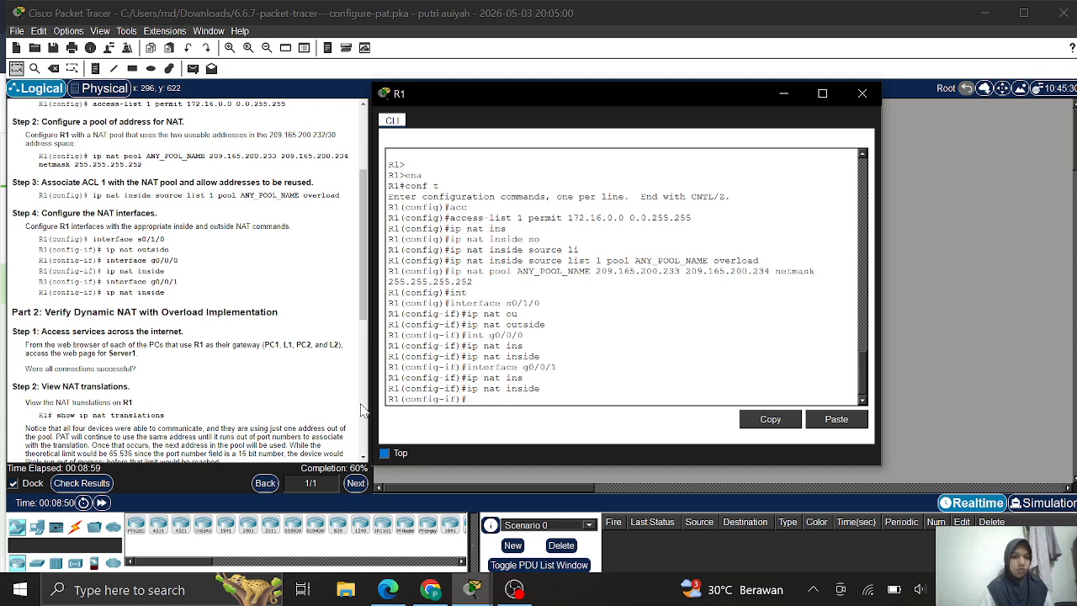
# Step: Set R1's CLI aside, bring up PC1's desktop and open its Web Browser
pyautogui.scroll(-3, 261, 361)
pyautogui.scroll(-1, 261, 361)
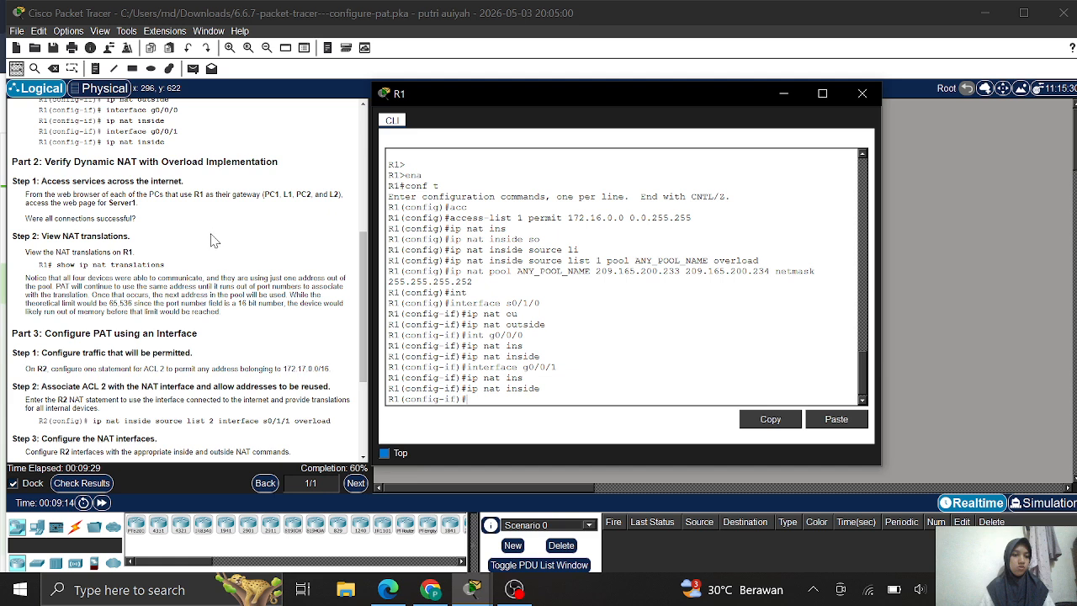
pyautogui.click(769, 96)
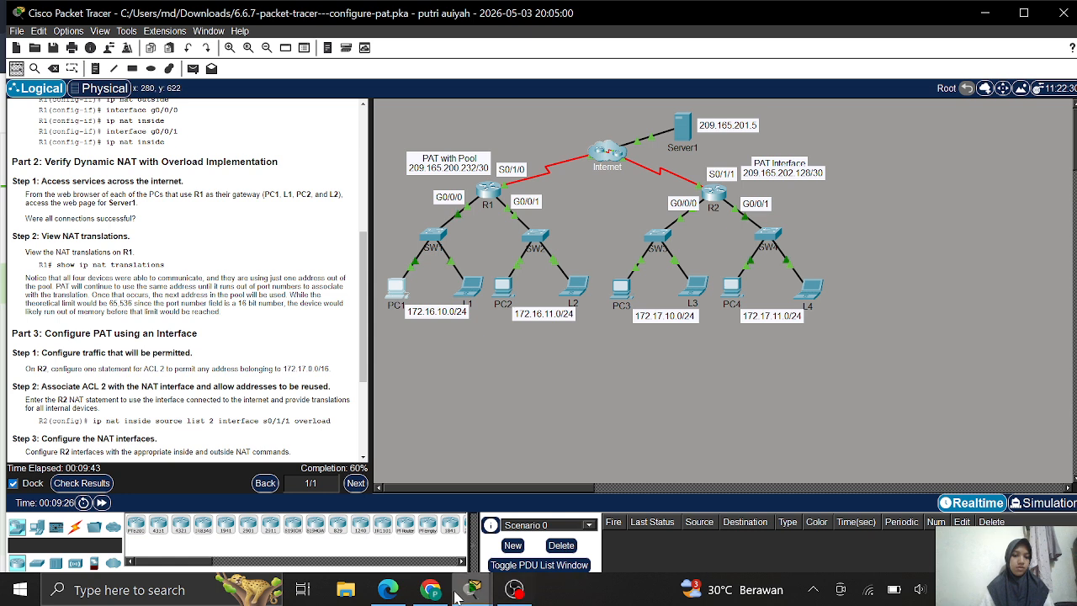
pyautogui.moveTo(486, 597)
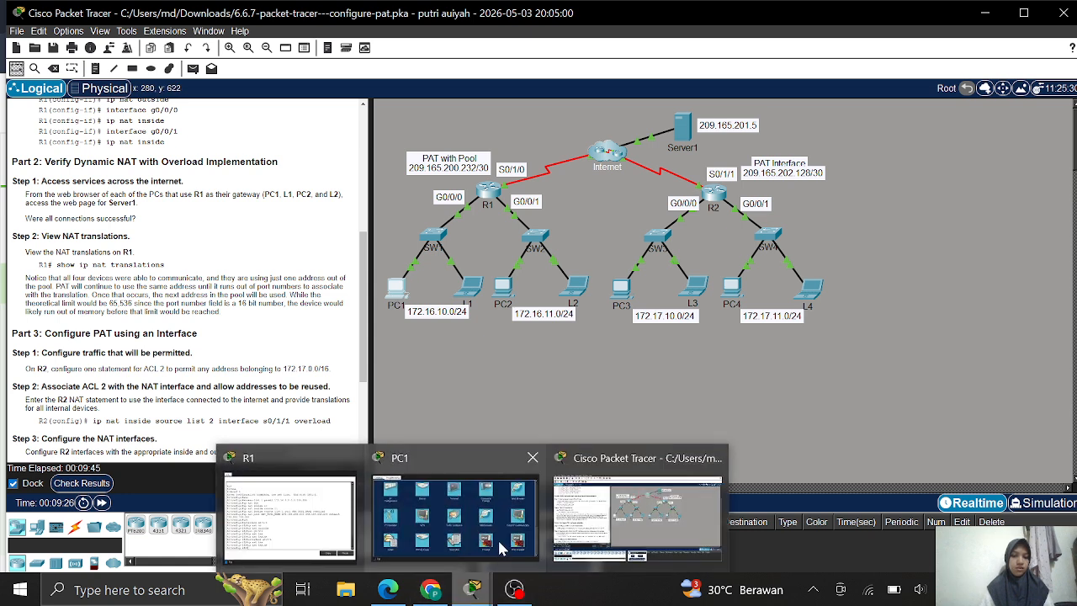
pyautogui.click(497, 538)
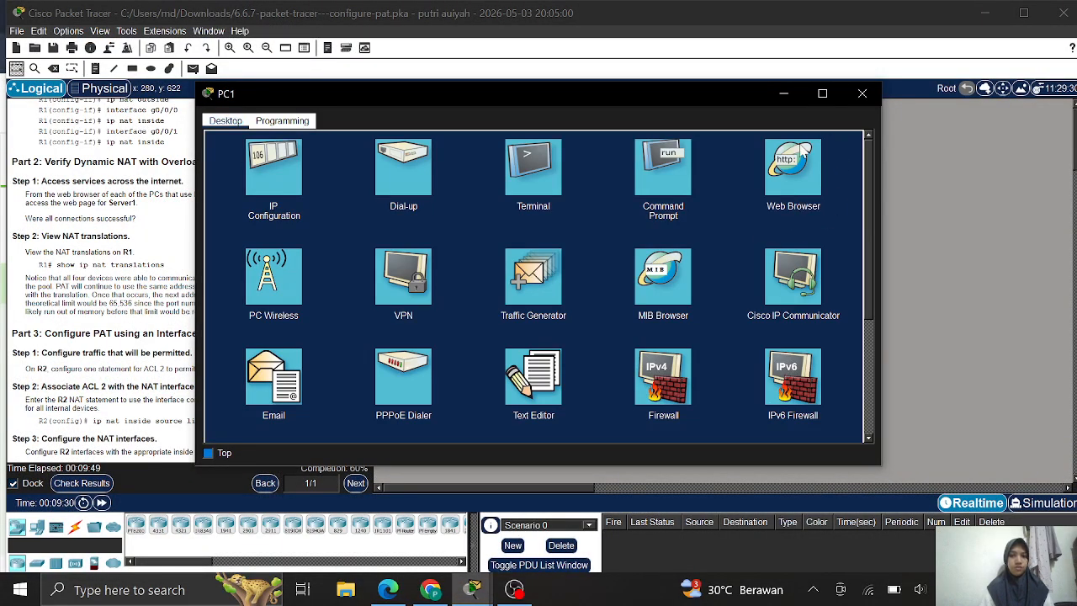
pyautogui.click(795, 169)
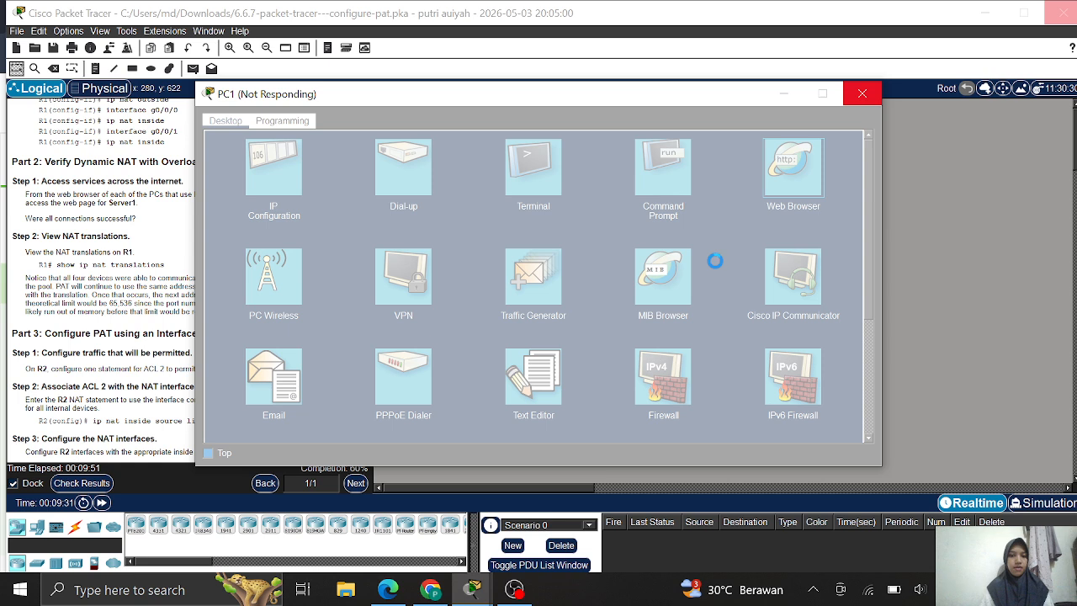
pyautogui.click(513, 590)
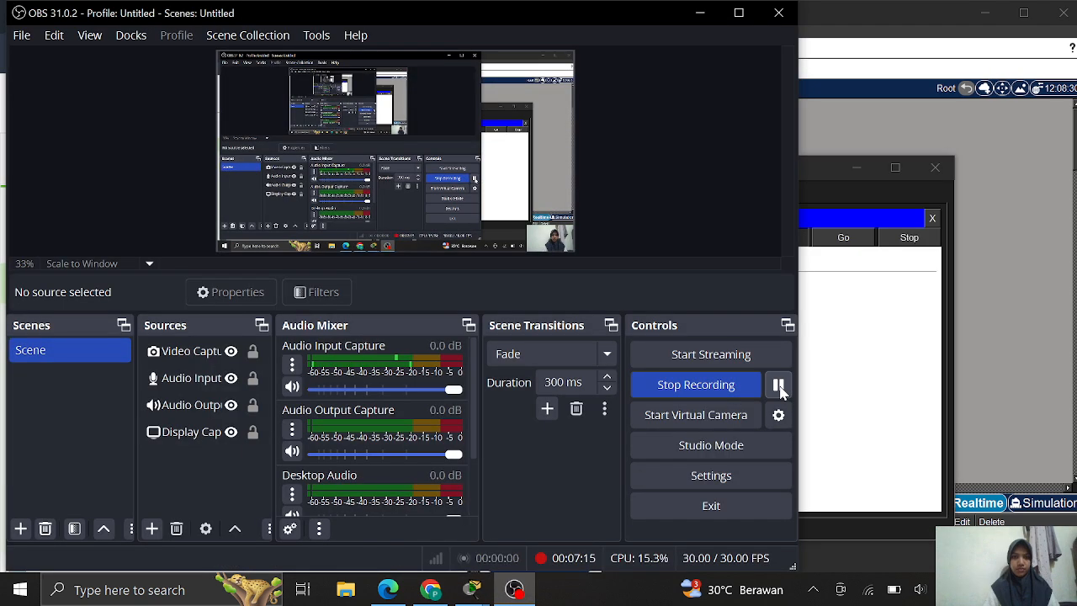
pyautogui.click(1022, 308)
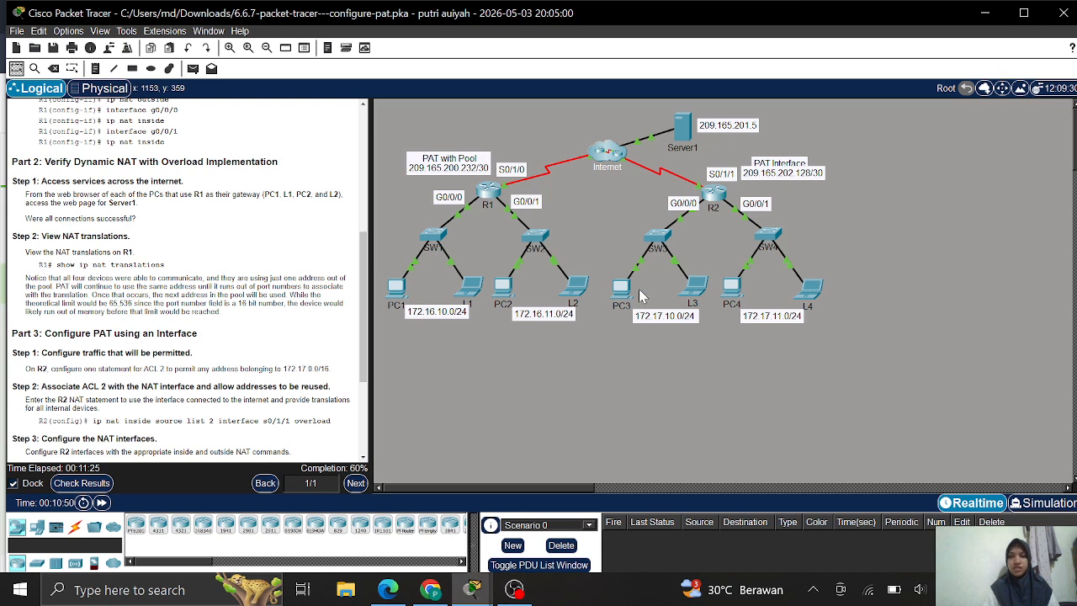
pyautogui.moveTo(472, 589)
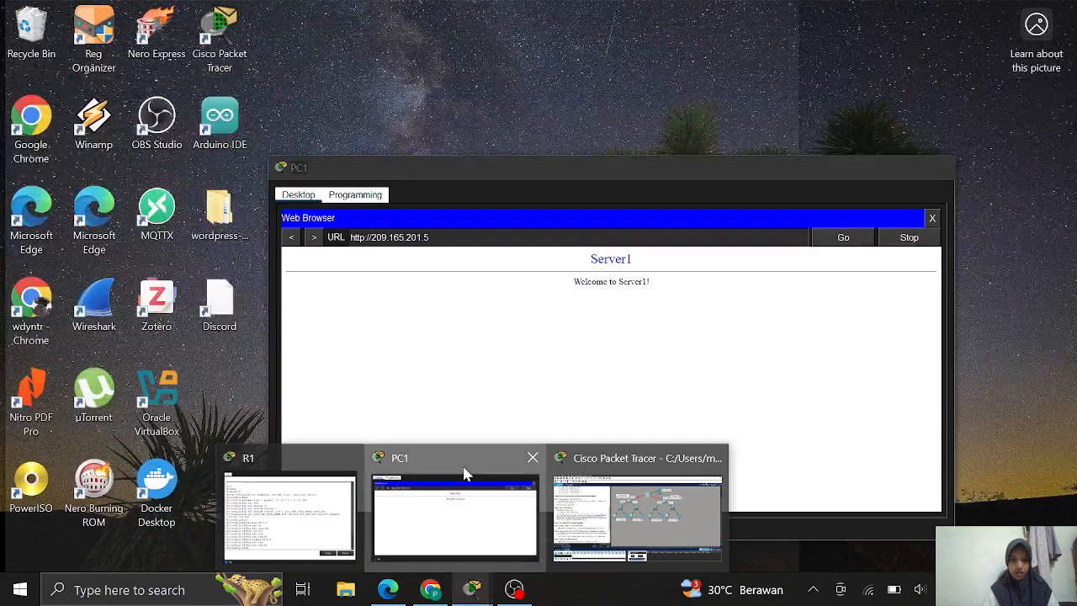
pyautogui.click(464, 475)
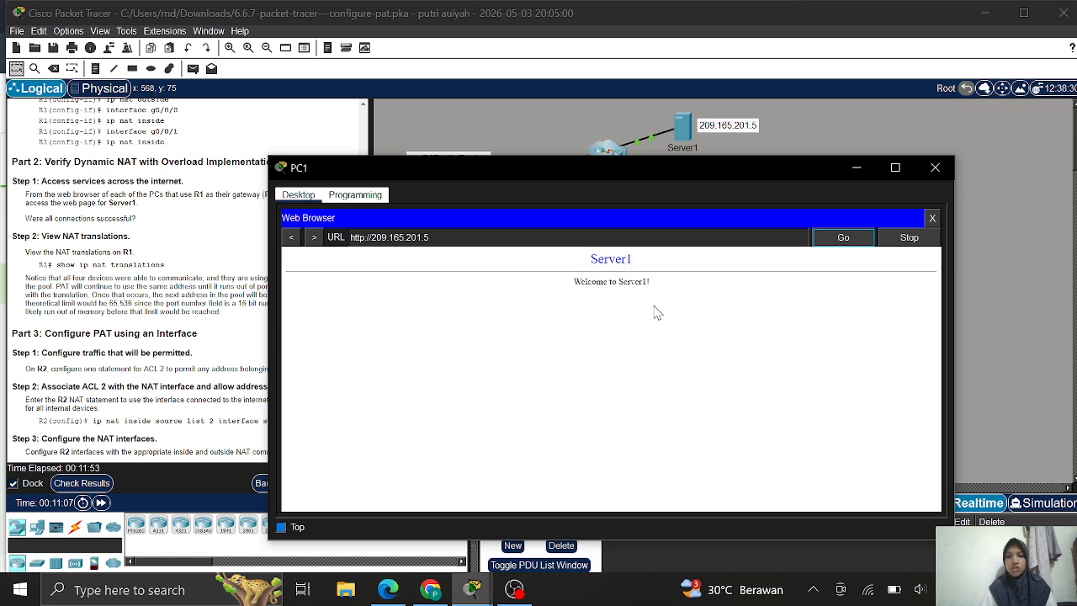
pyautogui.click(848, 171)
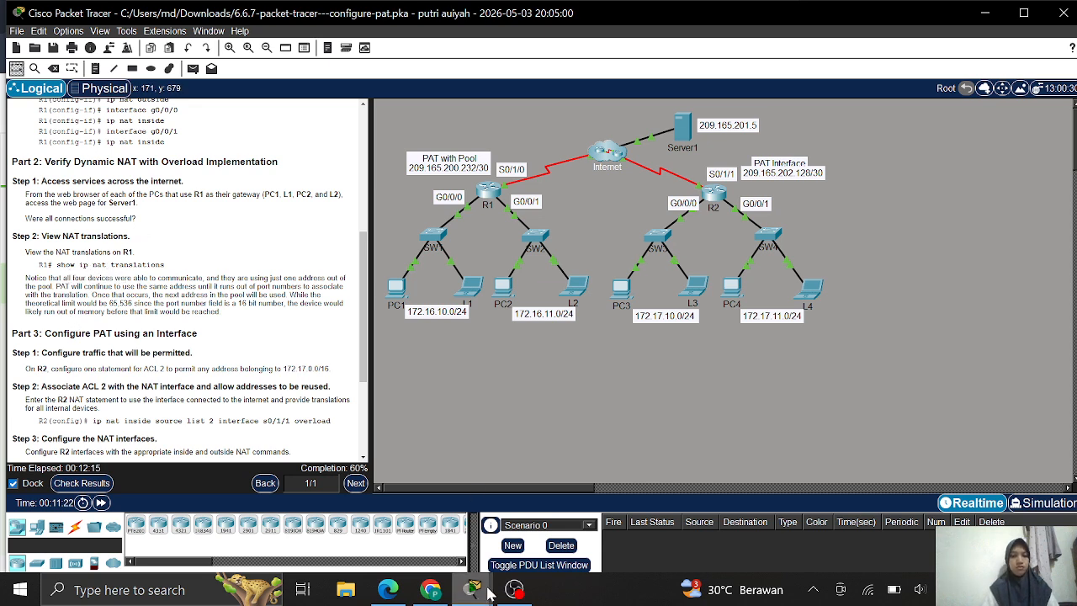
# Step: Return to R1's CLI and leave configuration mode for privileged EXEC mode with end
pyautogui.moveTo(484, 590)
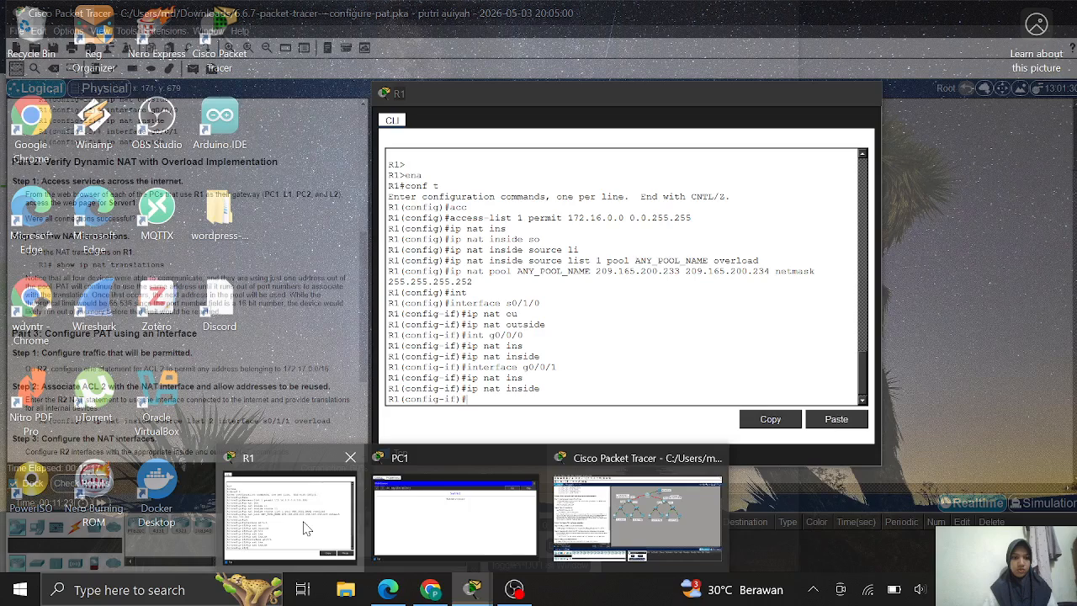
pyautogui.click(286, 513)
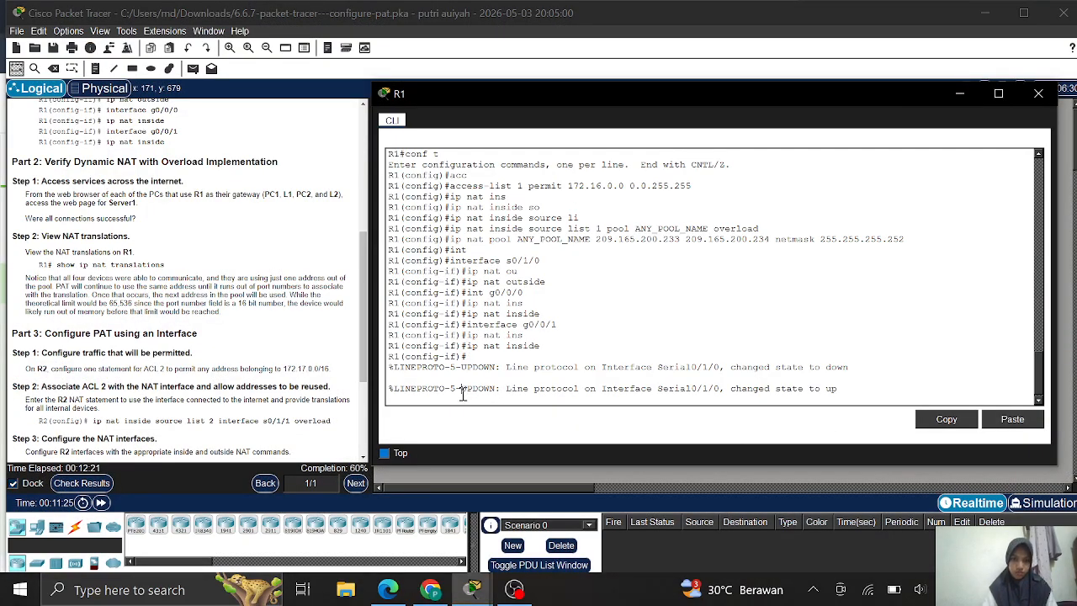
pyautogui.click(461, 393)
pyautogui.press('Return')
pyautogui.press('Return')
pyautogui.press('Return')
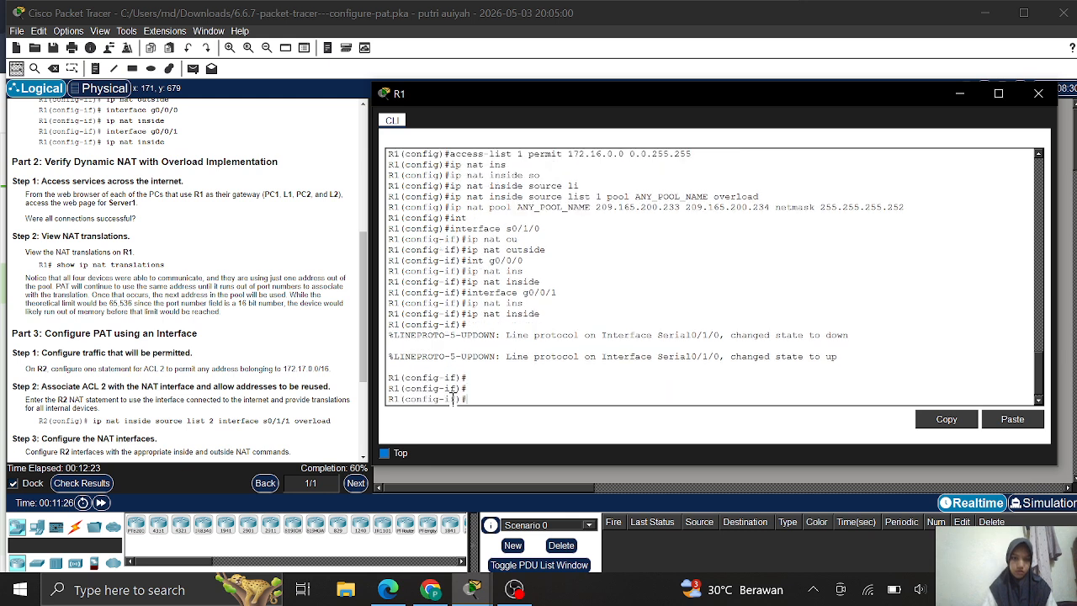
pyautogui.write('end')
pyautogui.press('Return')
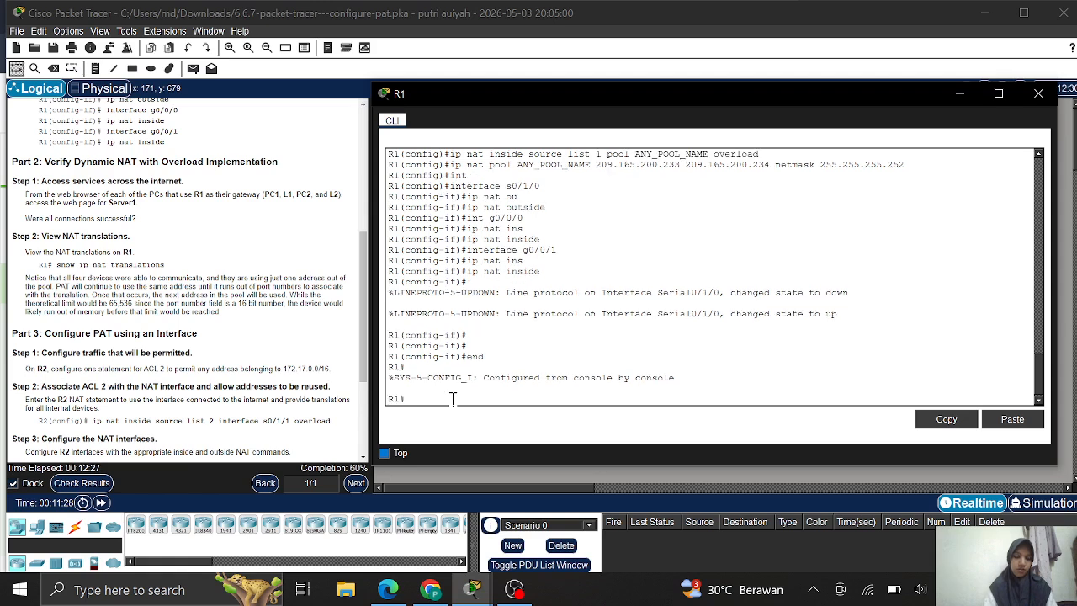
# Step: Display R1's NAT translation table with sh ip nat translations
pyautogui.write('sh')
pyautogui.press('Tab')
pyautogui.write('ip n')
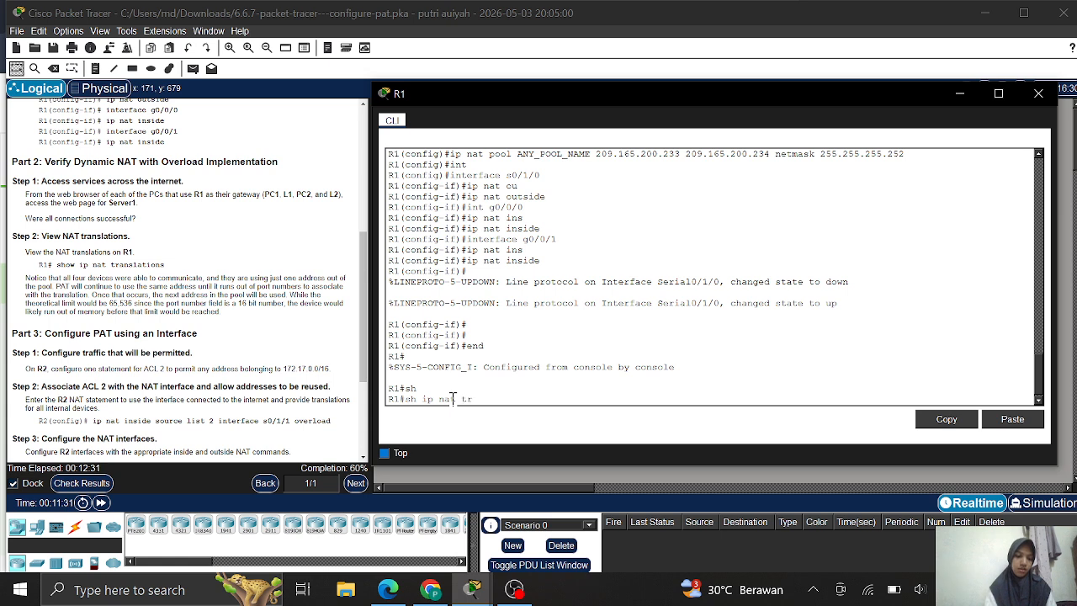
pyautogui.write('at tr')
pyautogui.press('Tab')
pyautogui.press('Return')
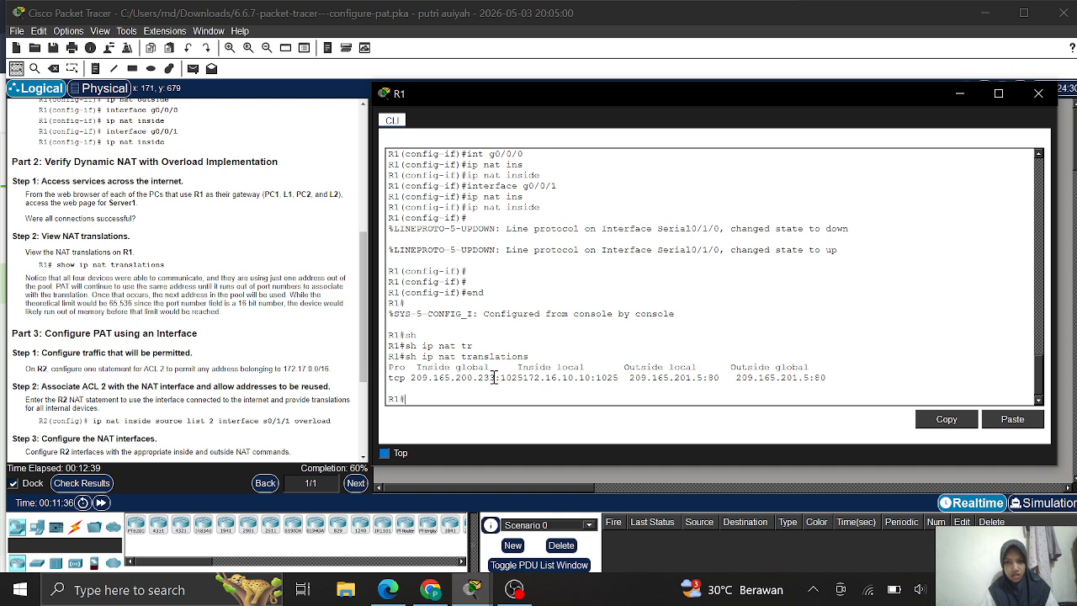
# Step: Examine the TCP entry in R1's NAT translation table, then read the Part 3 and Part 4 instructions
pyautogui.moveTo(494, 378); pyautogui.dragTo(829, 378)
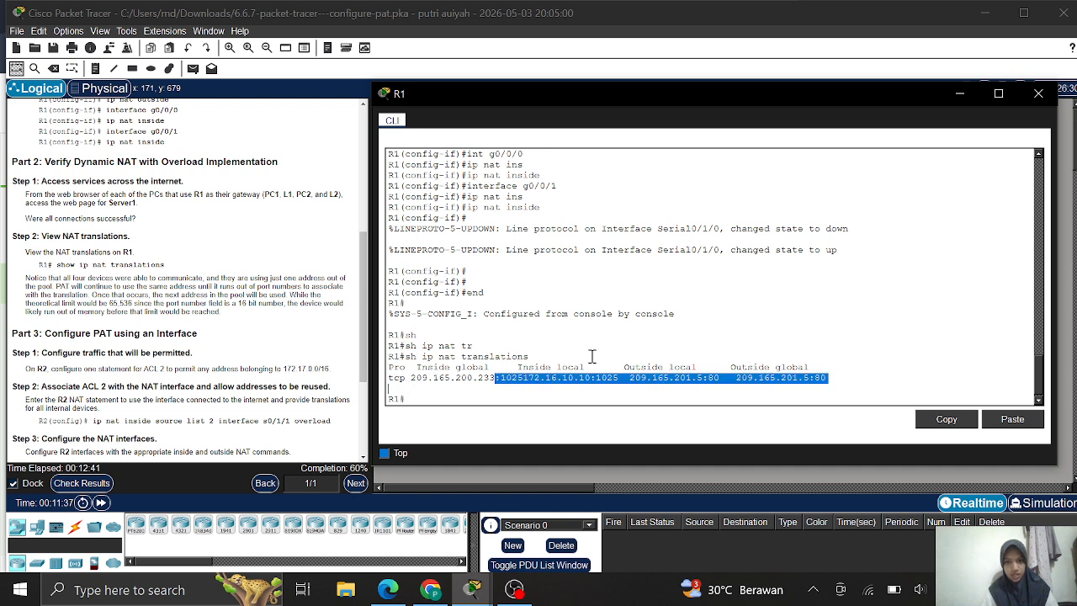
pyautogui.click(544, 376)
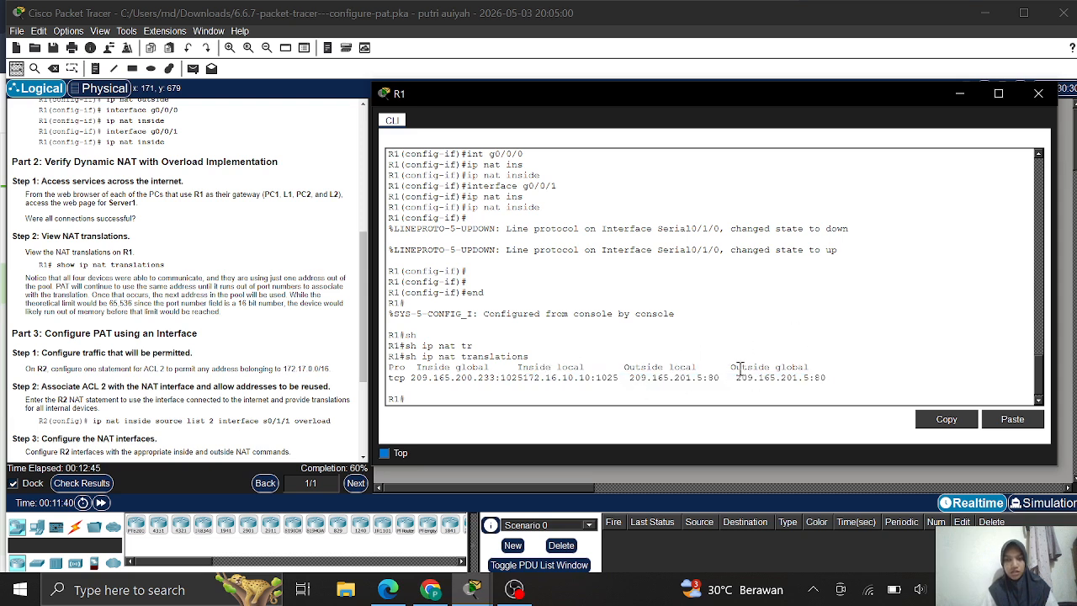
pyautogui.click(69, 263)
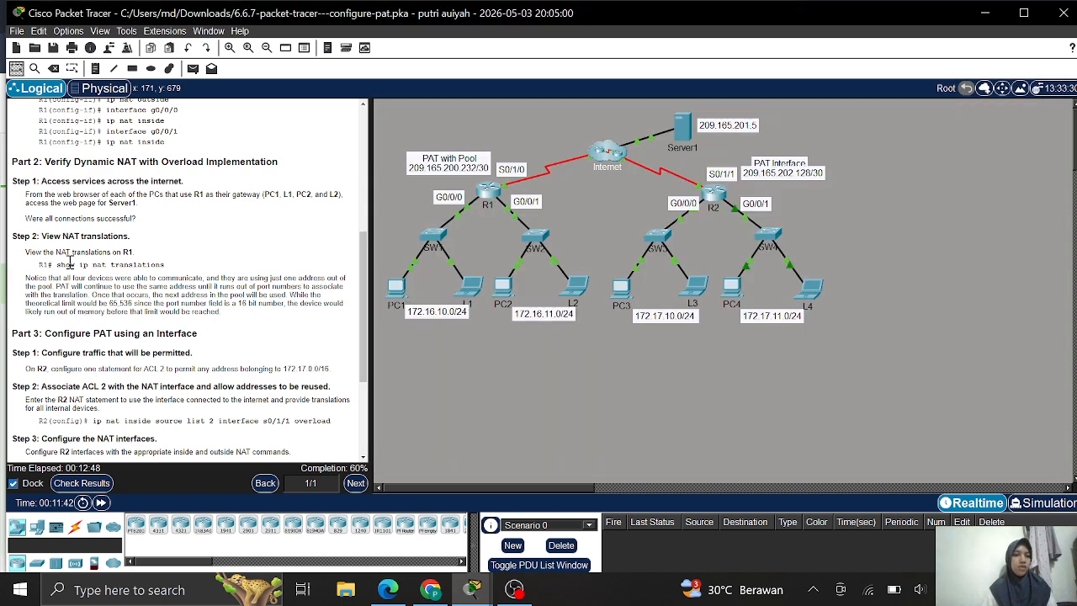
pyautogui.scroll(-5, 70, 263)
pyautogui.scroll(-2, 70, 263)
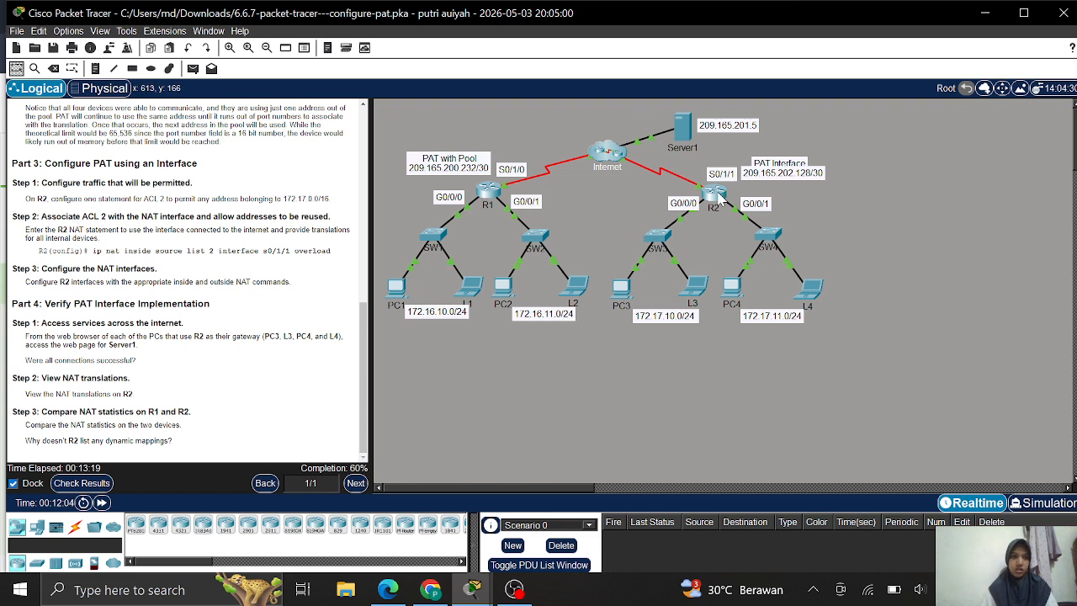
# Step: Open R2's CLI from the topology and move its window clear of the activity instructions
pyautogui.click(717, 193)
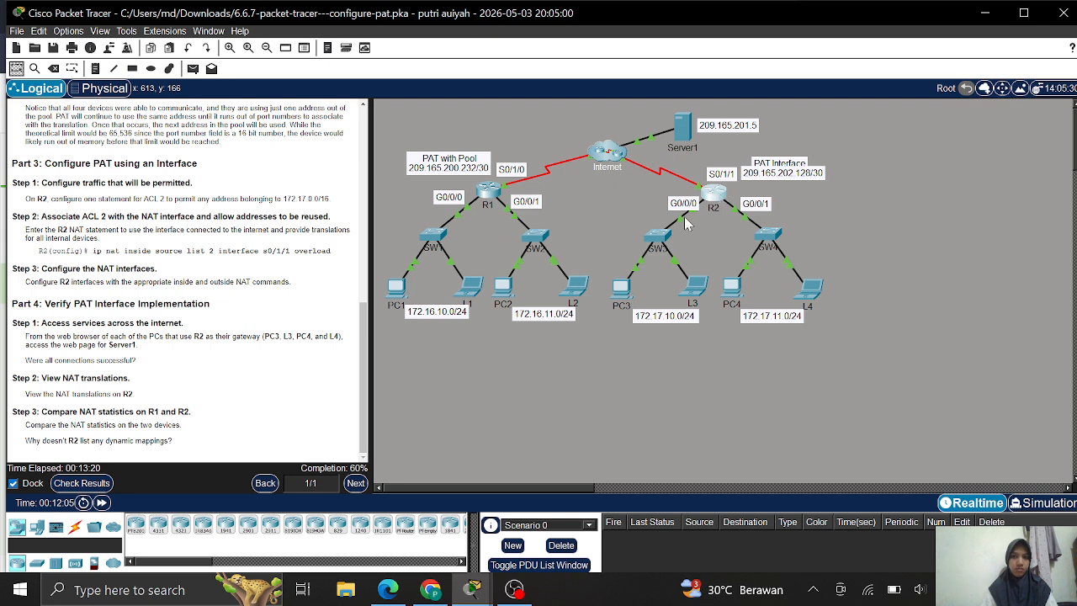
pyautogui.moveTo(469, 599)
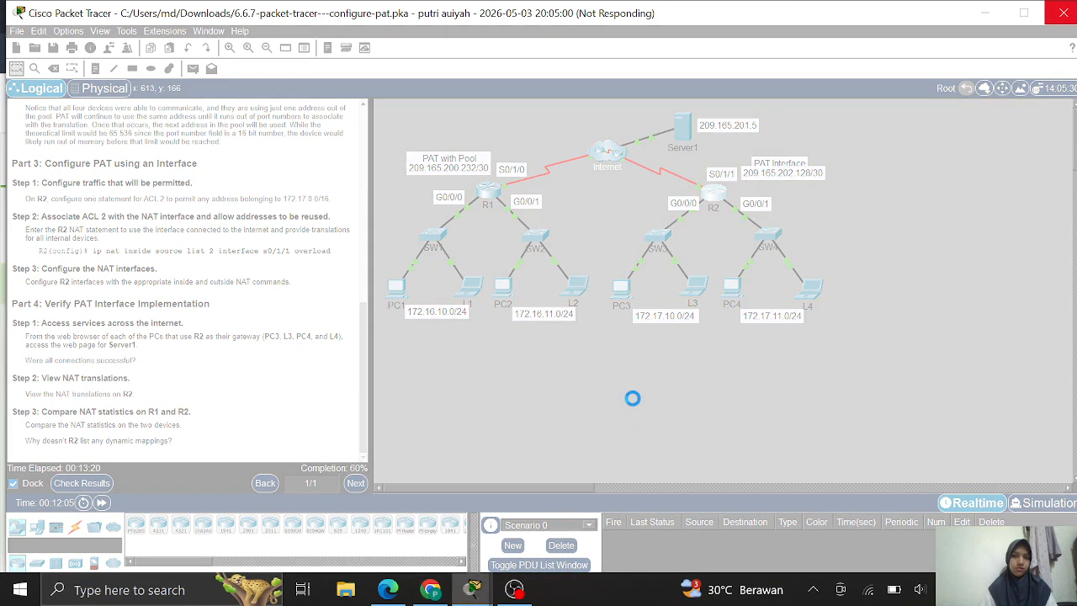
pyautogui.click(513, 589)
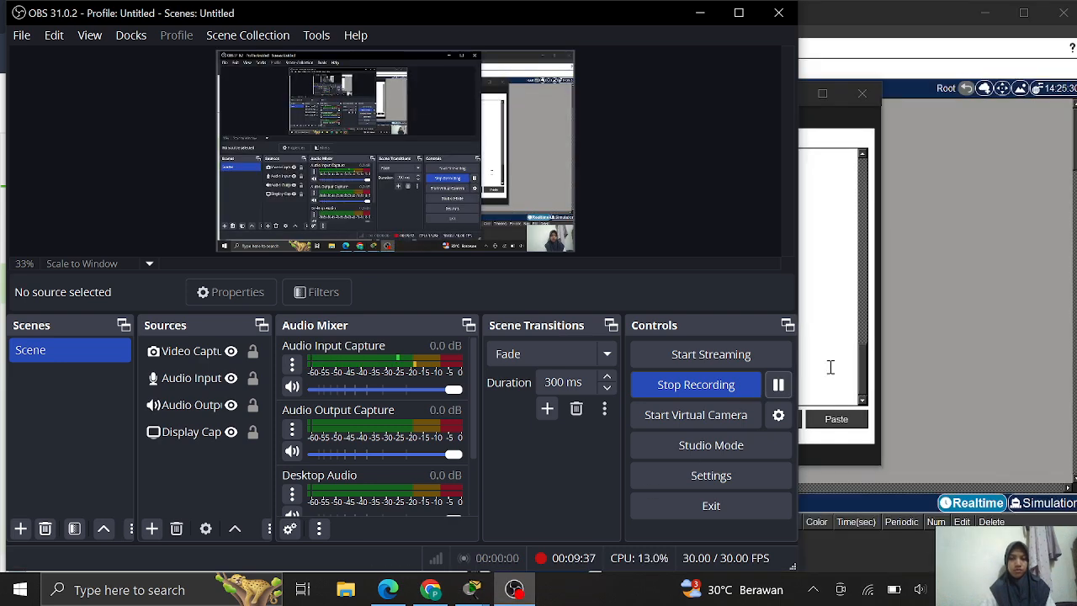
pyautogui.click(829, 367)
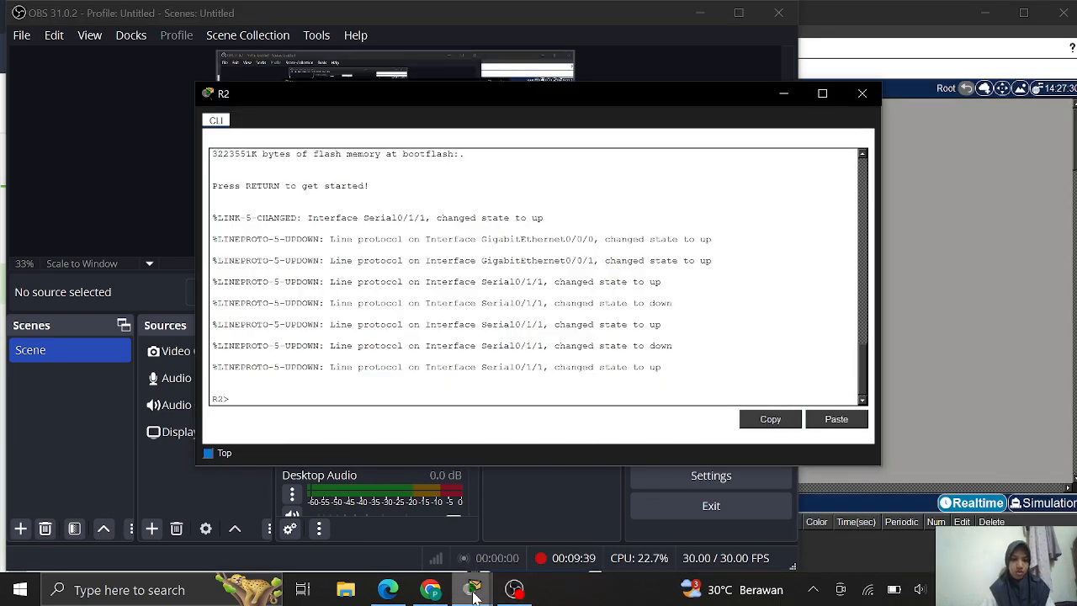
pyautogui.moveTo(474, 595)
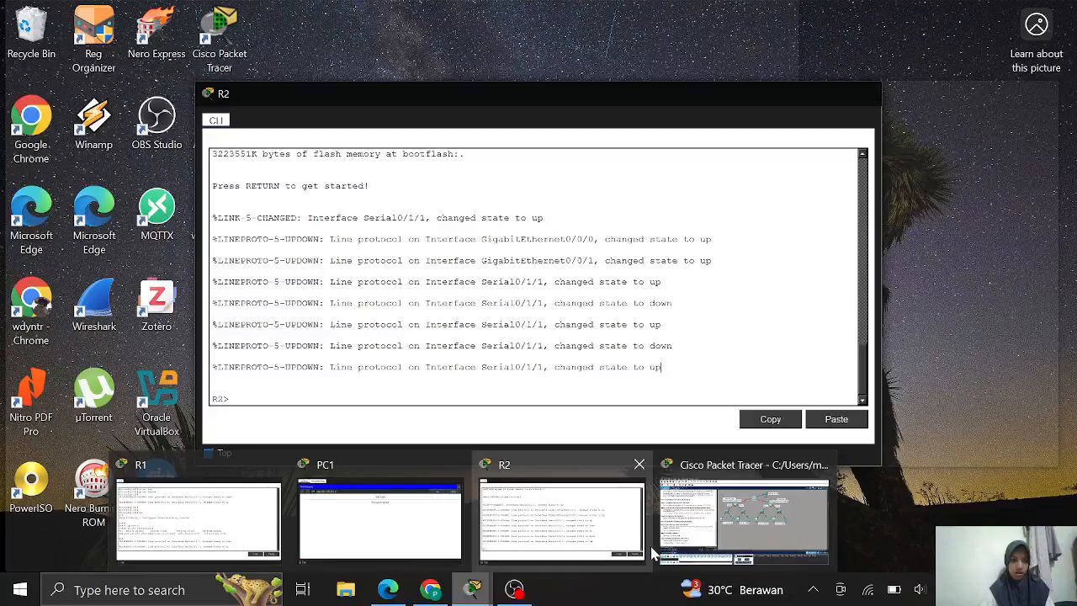
pyautogui.click(665, 539)
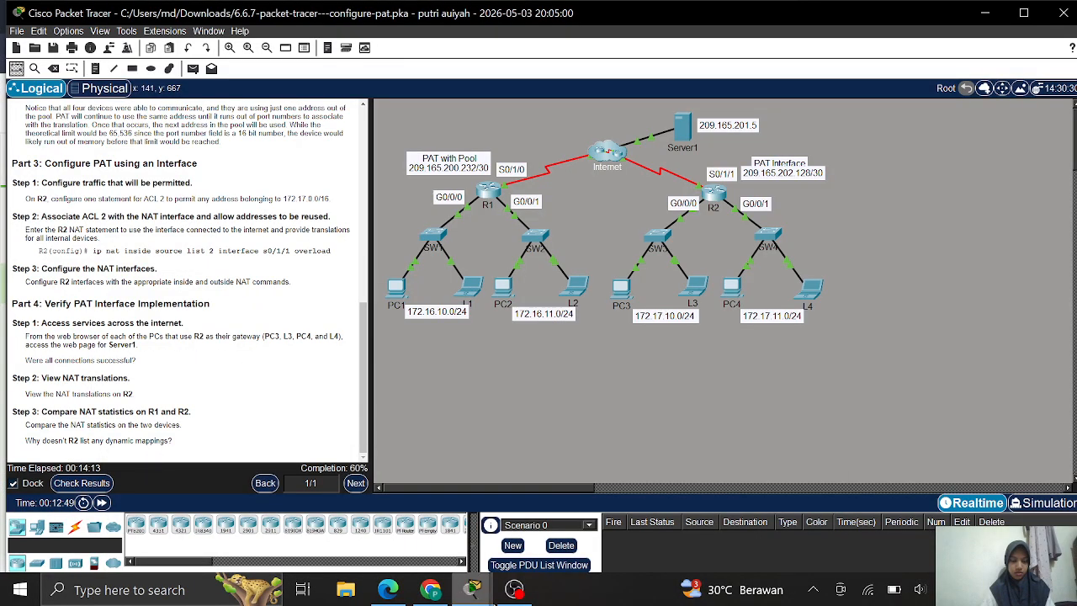
pyautogui.moveTo(474, 589)
pyautogui.click(555, 515)
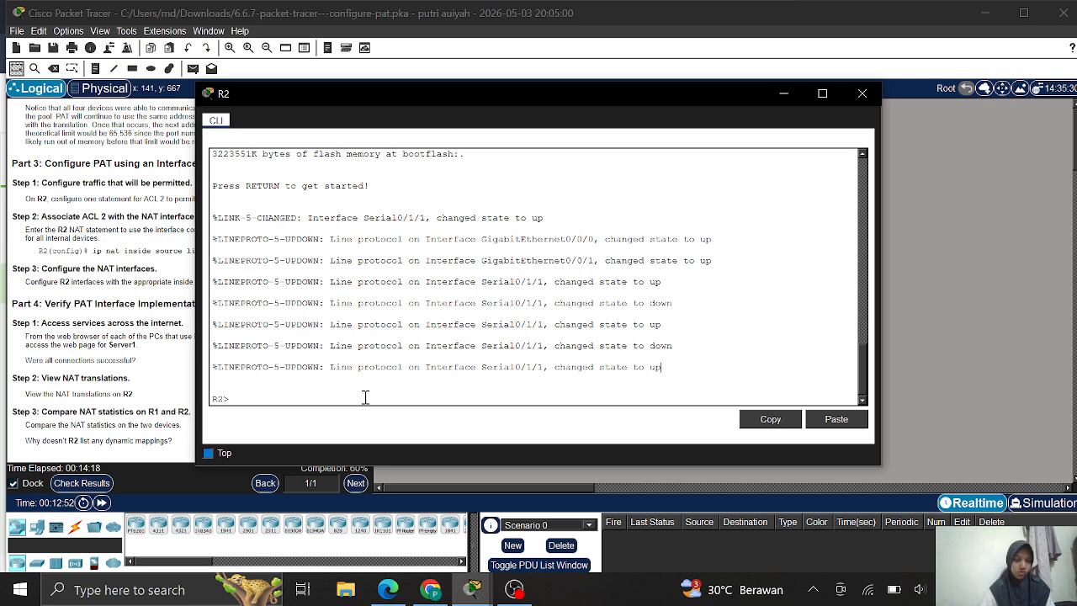
pyautogui.moveTo(463, 99); pyautogui.dragTo(641, 112)
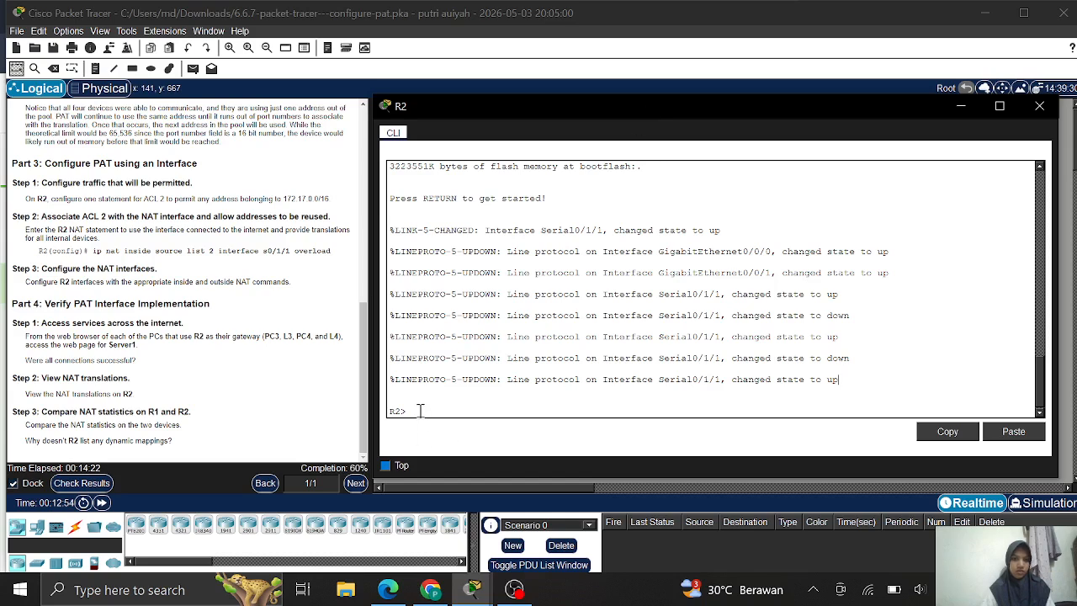
# Step: Enter privileged EXEC mode on R2 with ena, then global configuration mode with conf t
pyautogui.press('Return')
pyautogui.press('Return')
pyautogui.write('ena')
pyautogui.press('Return')
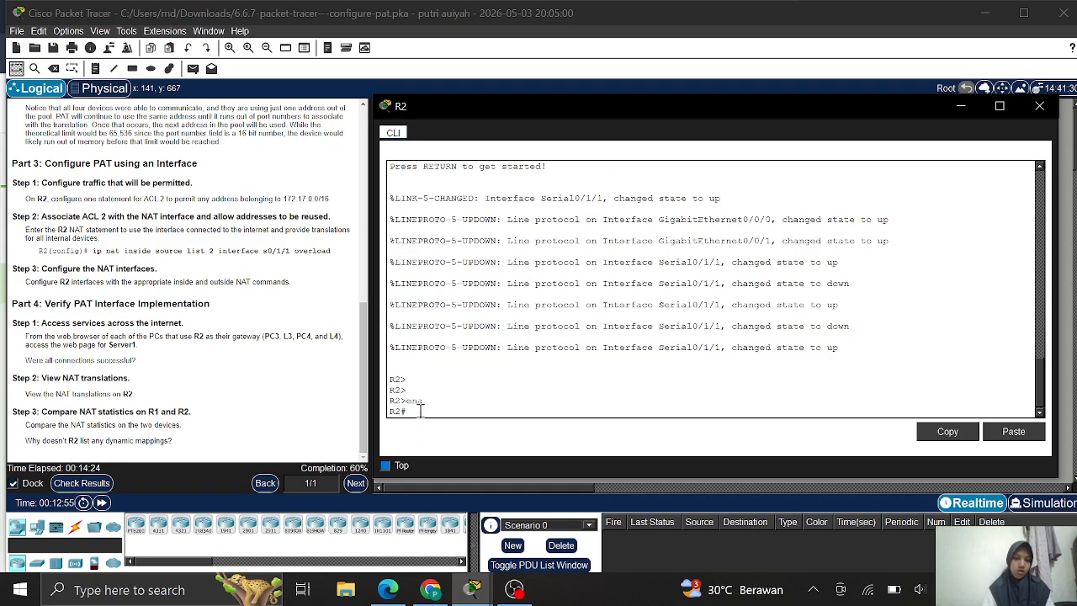
pyautogui.write('conf t')
pyautogui.press('Return')
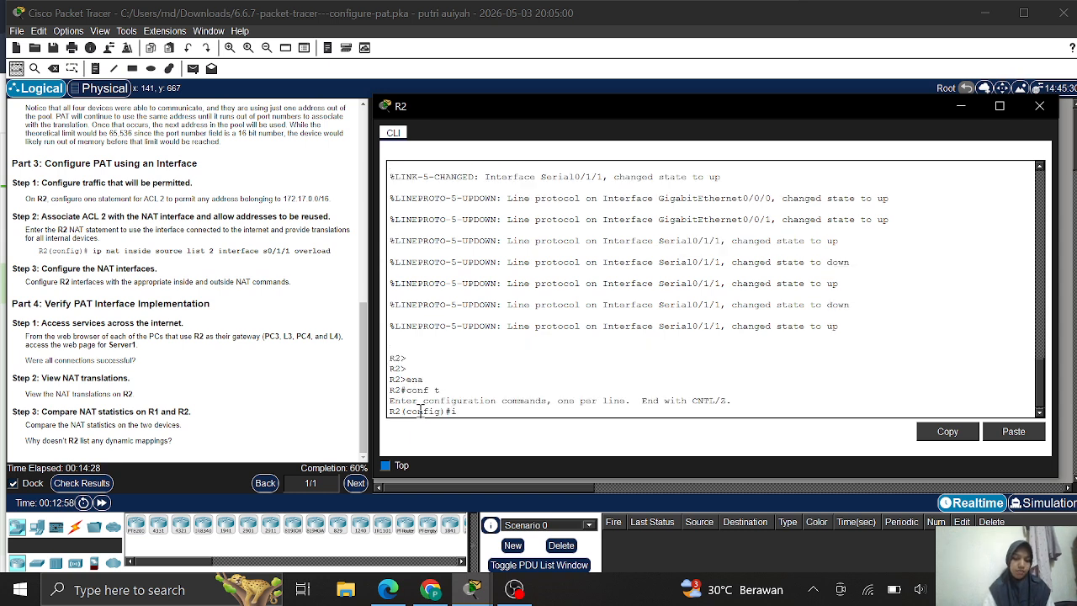
# Step: Associate ACL 2 with R2's internet-facing interface using ip nat inside source list 2 interface s0/1/1 overload
pyautogui.write('ip nat in')
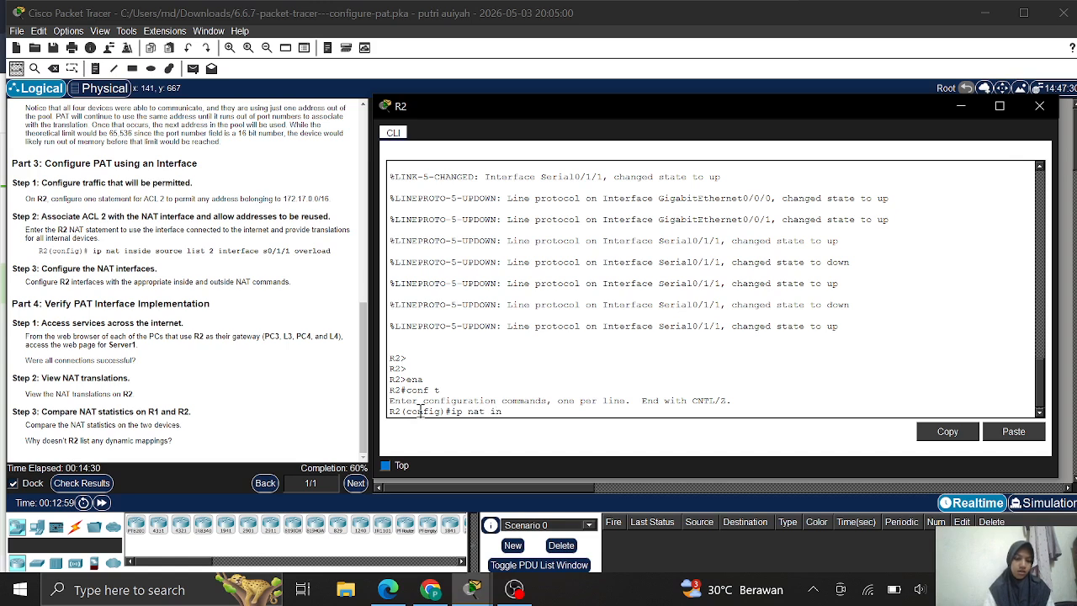
pyautogui.write('s')
pyautogui.press('Tab')
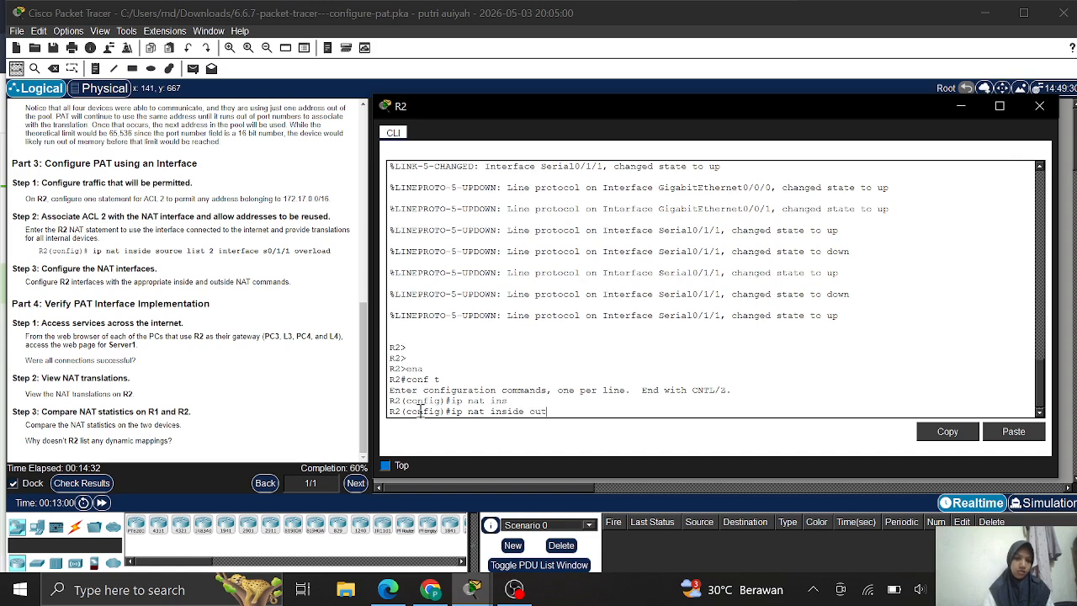
pyautogui.write('out')
pyautogui.press('Tab')
pyautogui.write('s')
pyautogui.press('Tab')
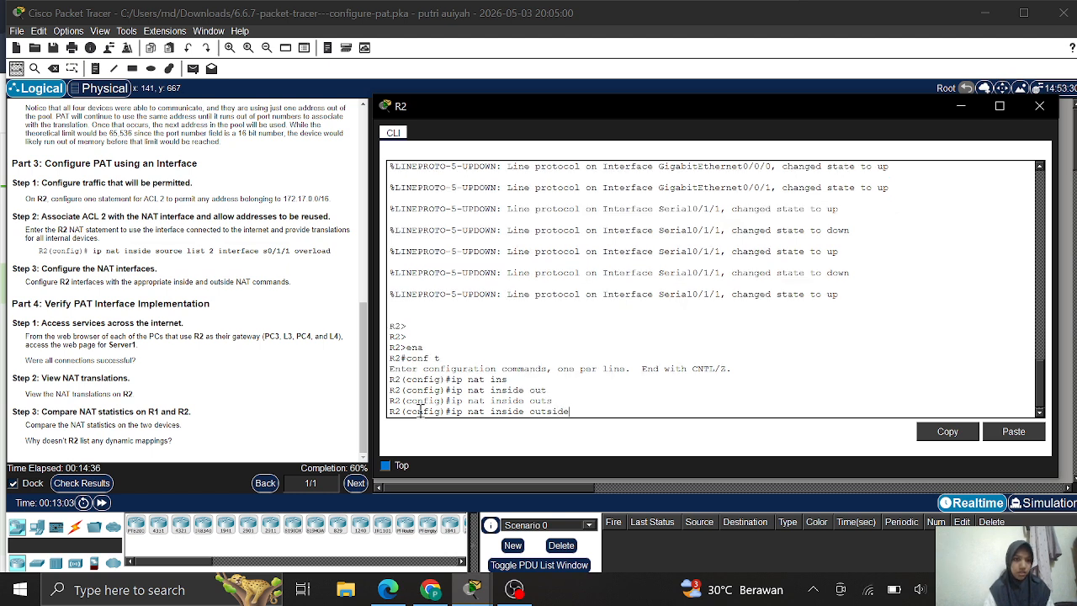
pyautogui.press('BackSpace')
pyautogui.press('BackSpace')
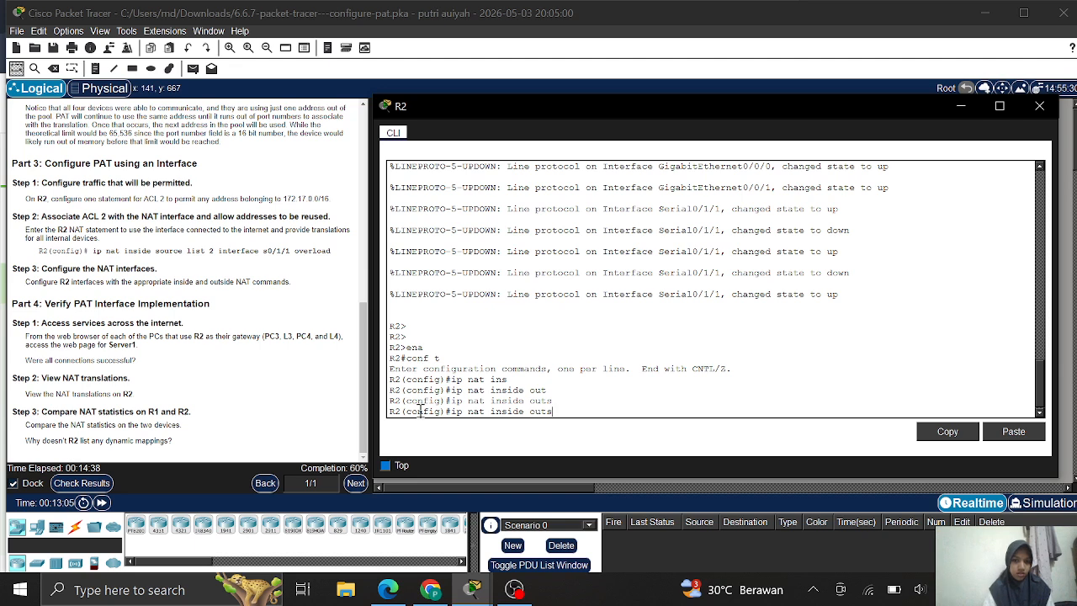
pyautogui.write('u')
pyautogui.press('Tab')
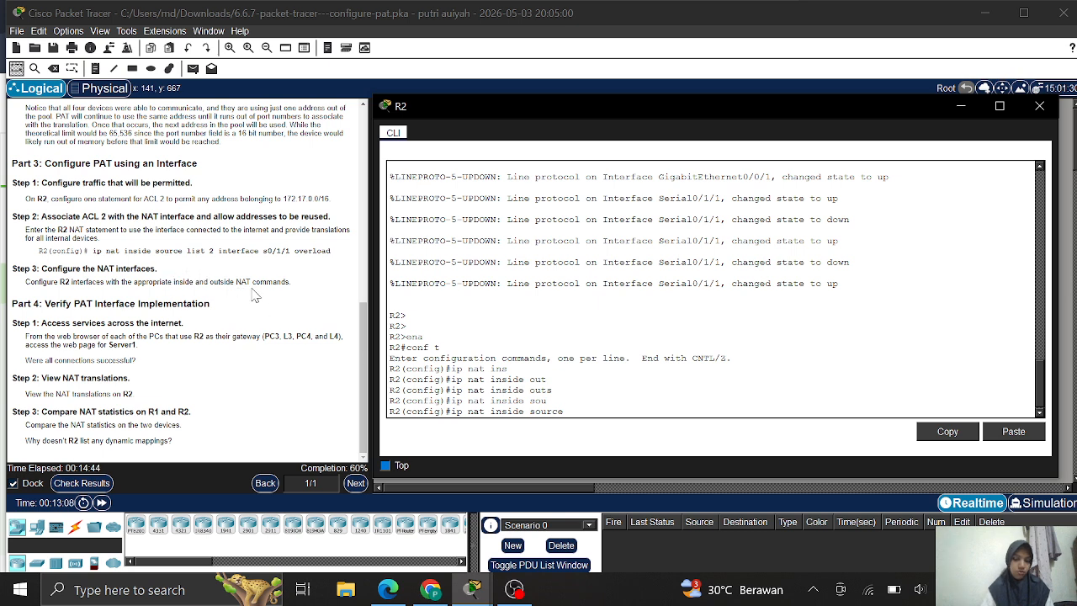
pyautogui.write('list 2 ')
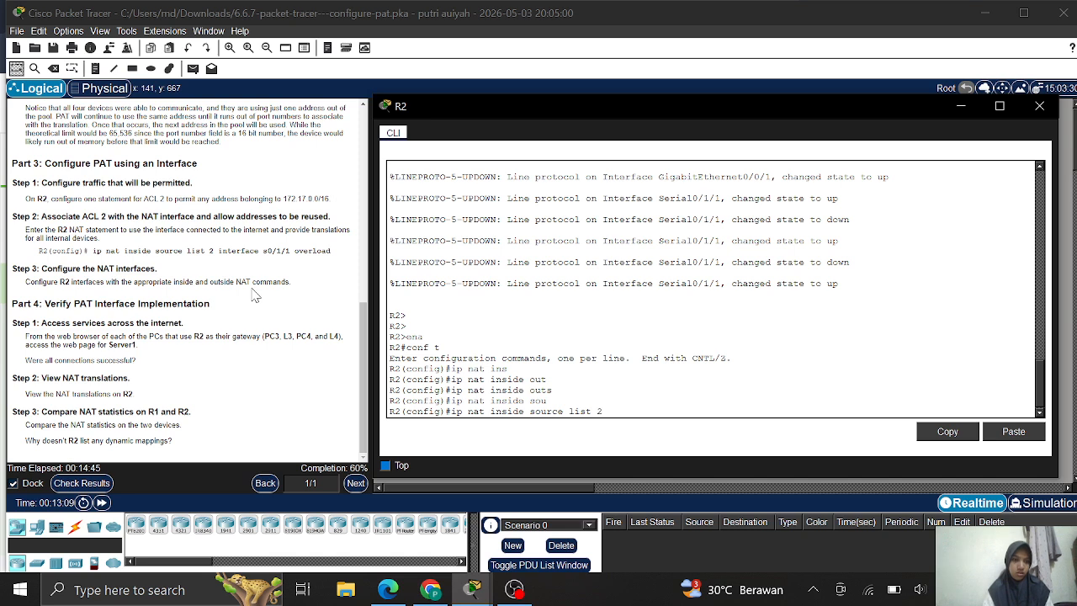
pyautogui.write('int')
pyautogui.press('Tab')
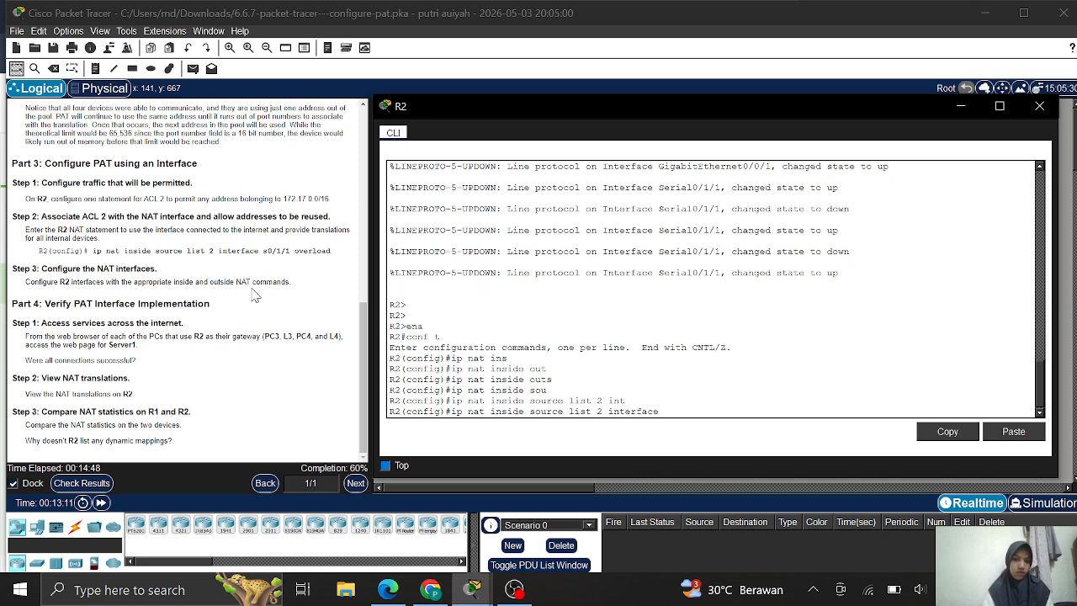
pyautogui.write('s0/1/1')
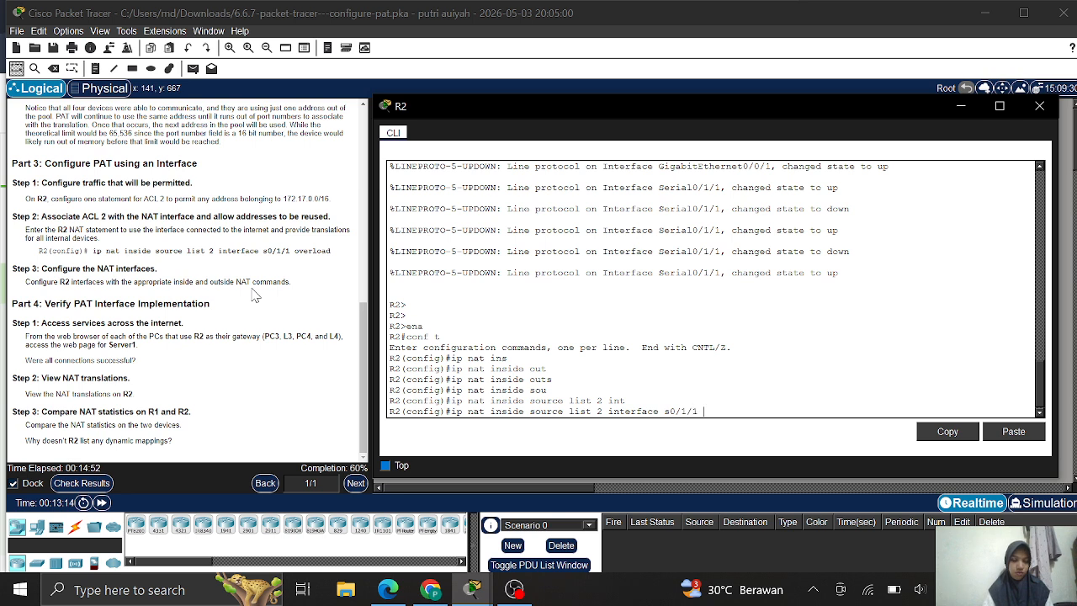
pyautogui.write(' over')
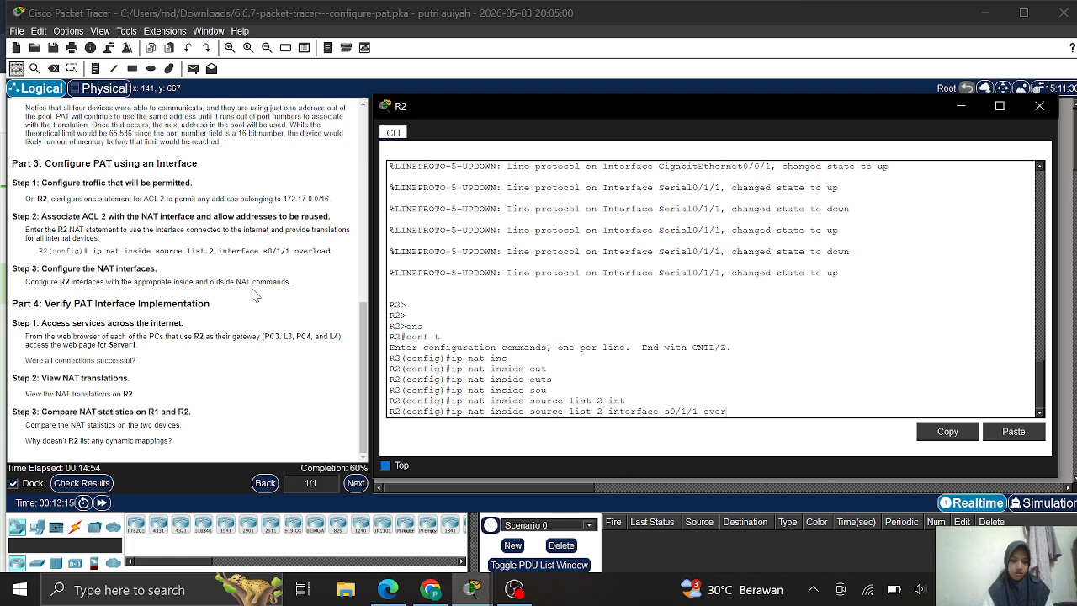
pyautogui.press('Tab')
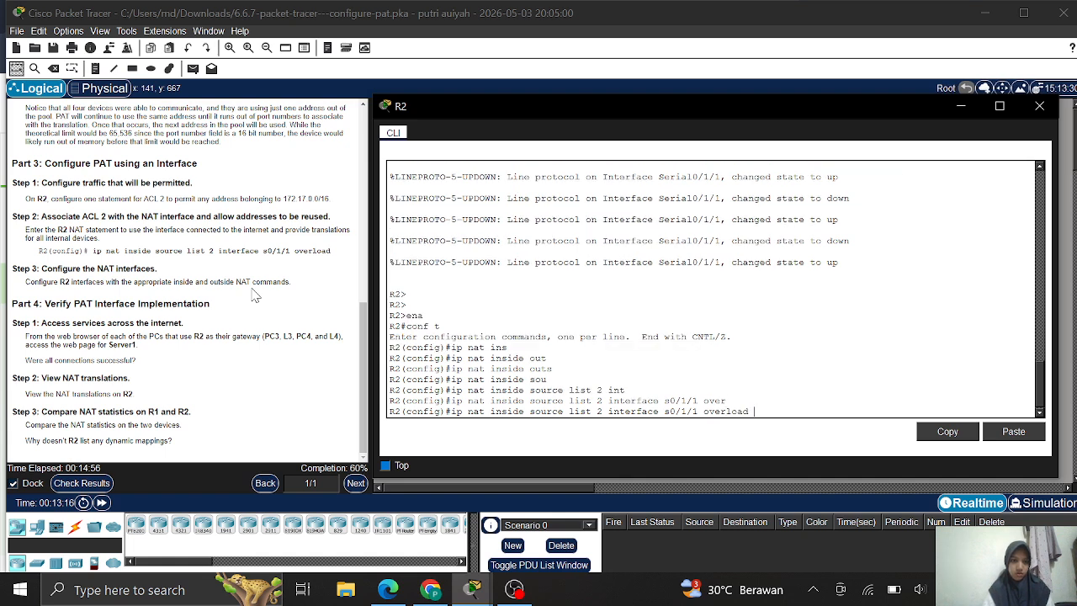
pyautogui.press('Return')
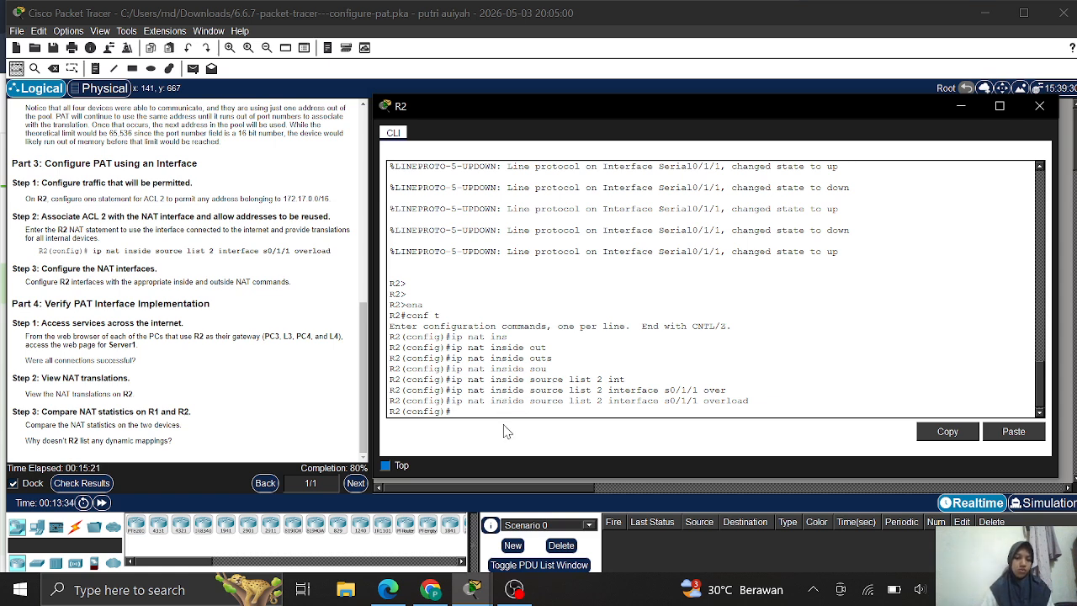
# Step: Permit the 172.17.0.0/16 network on R2 with access-list 2 permit 172.17.0.0 0.0.255.255
pyautogui.write('acce')
pyautogui.press('Tab')
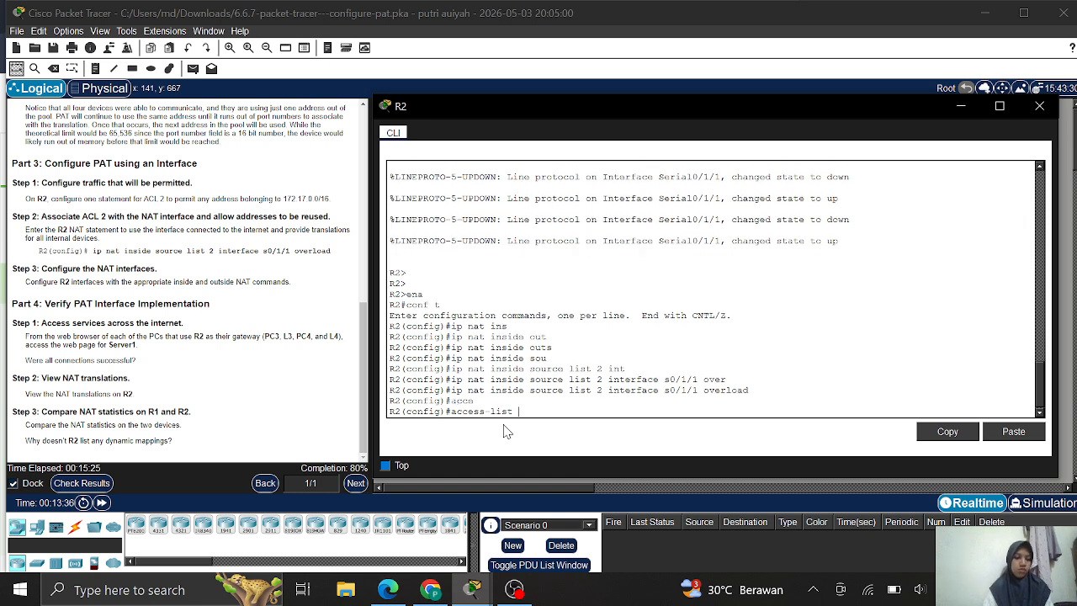
pyautogui.write('2 permit')
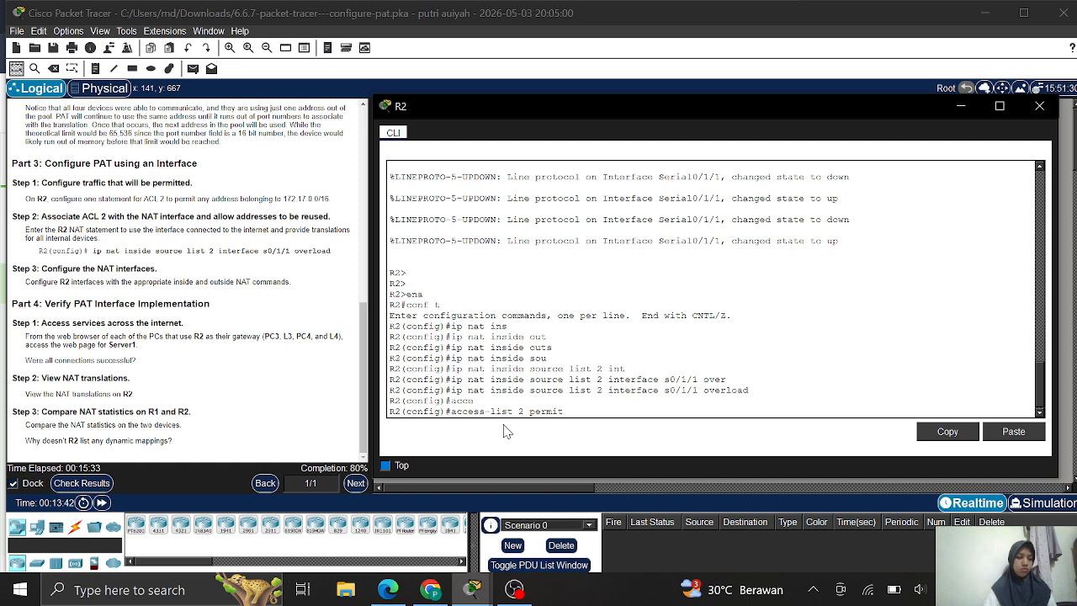
pyautogui.write('172')
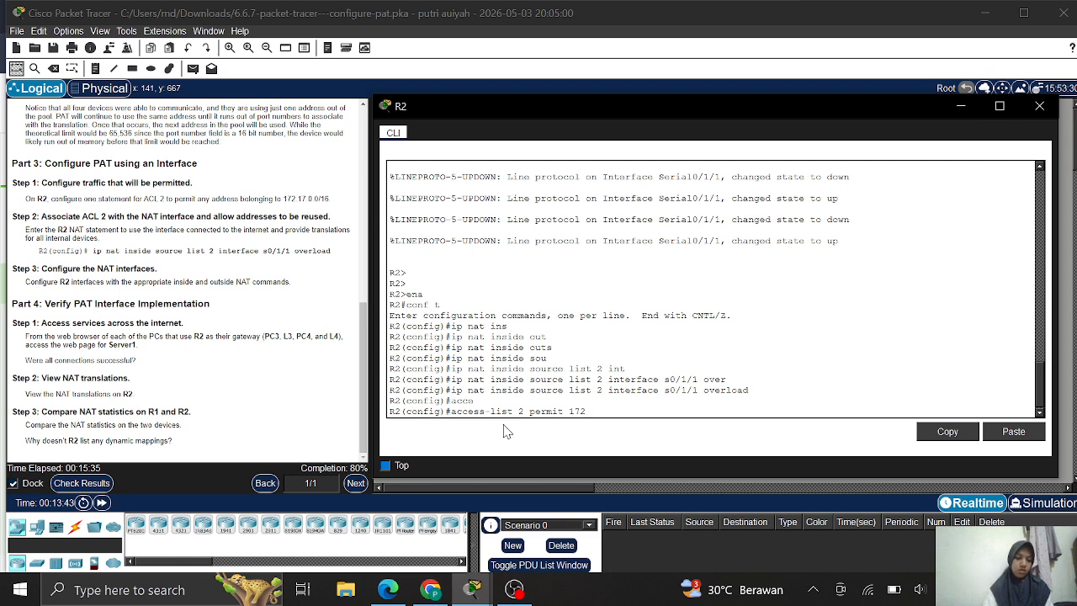
pyautogui.write('.17.0.0')
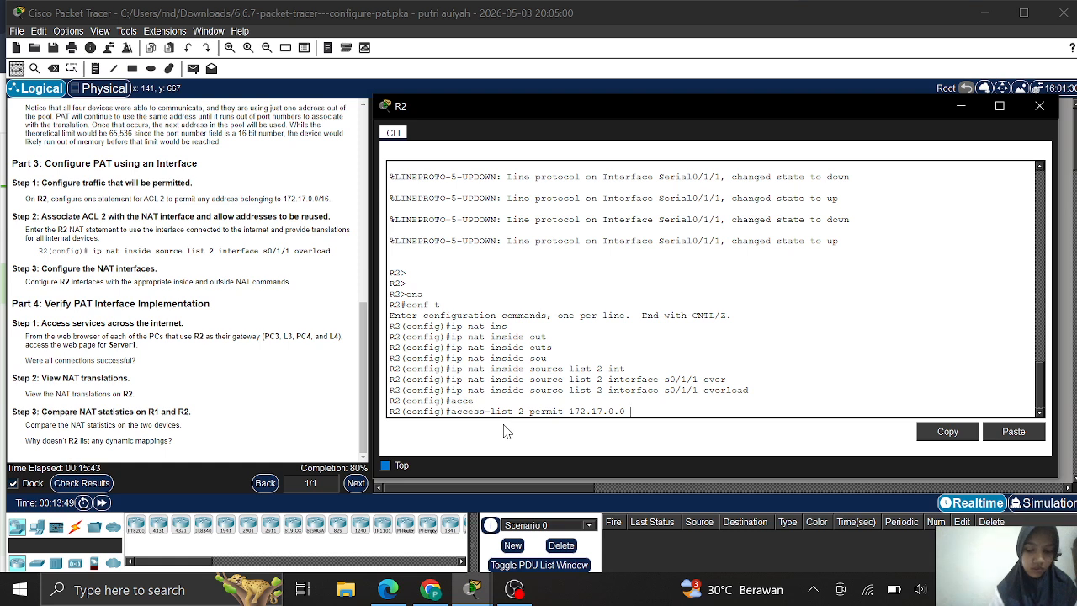
pyautogui.write(' 0.')
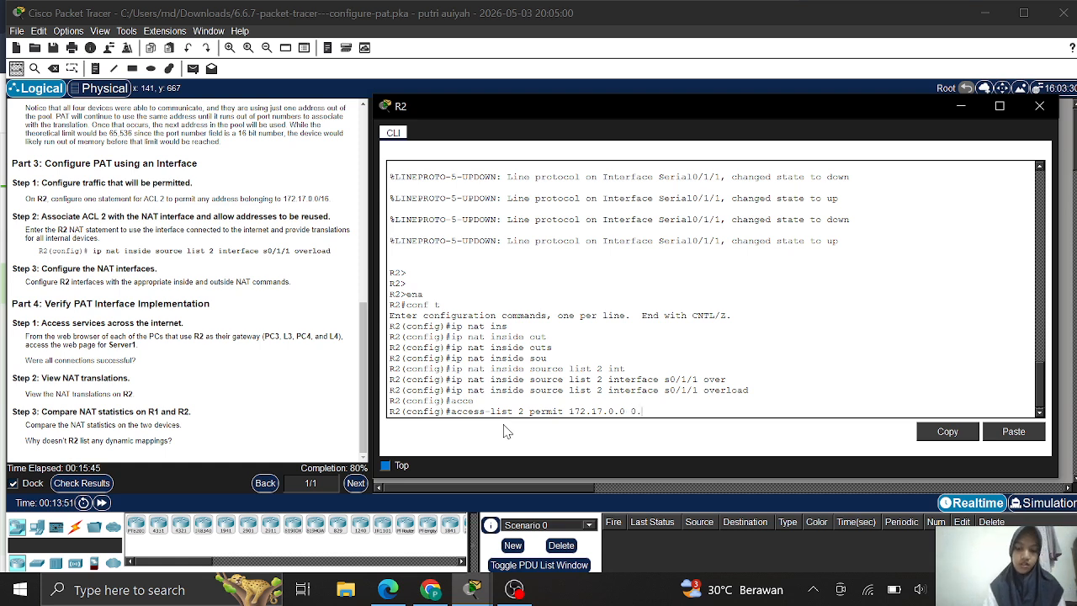
pyautogui.write('0.')
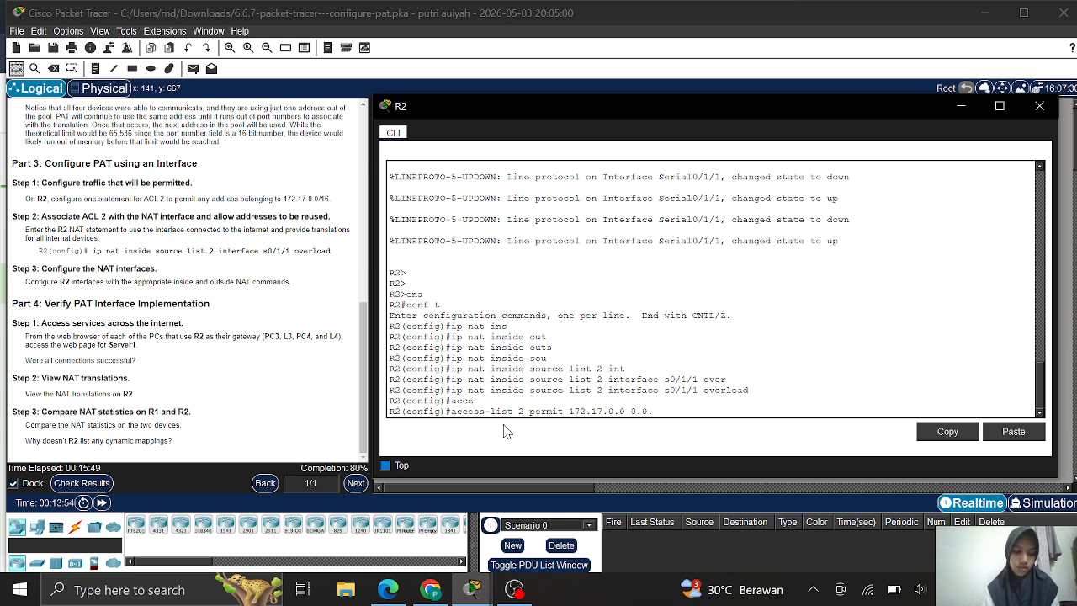
pyautogui.write('255.')
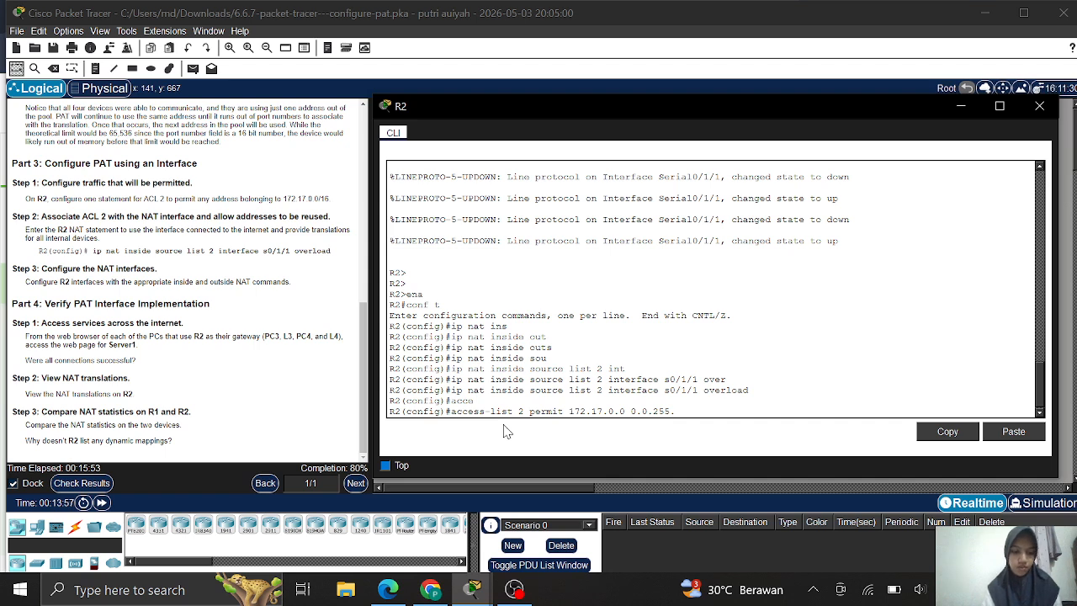
pyautogui.write('255')
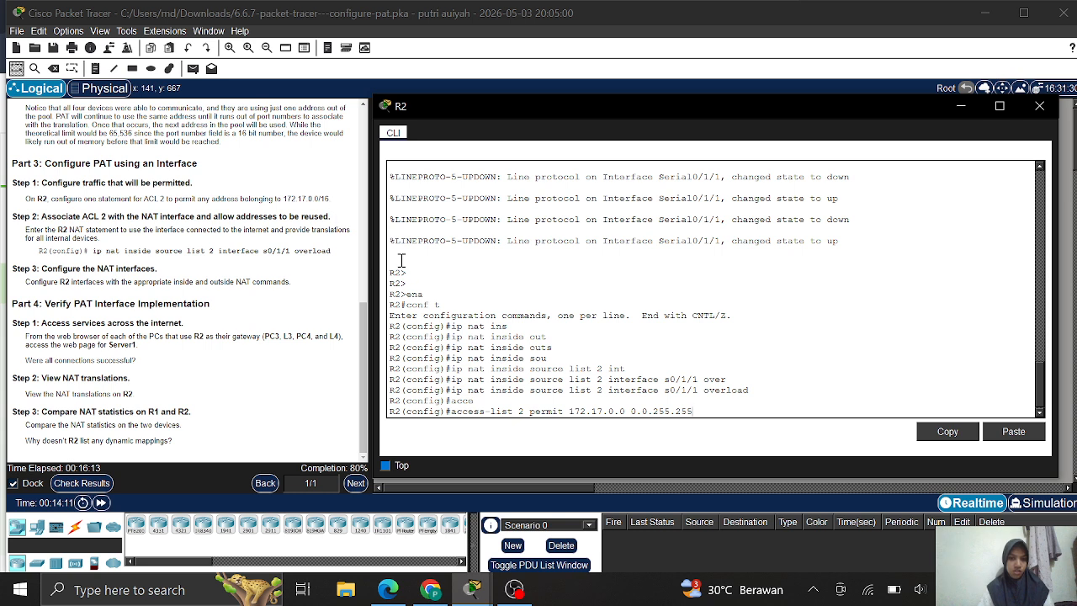
pyautogui.press('Return')
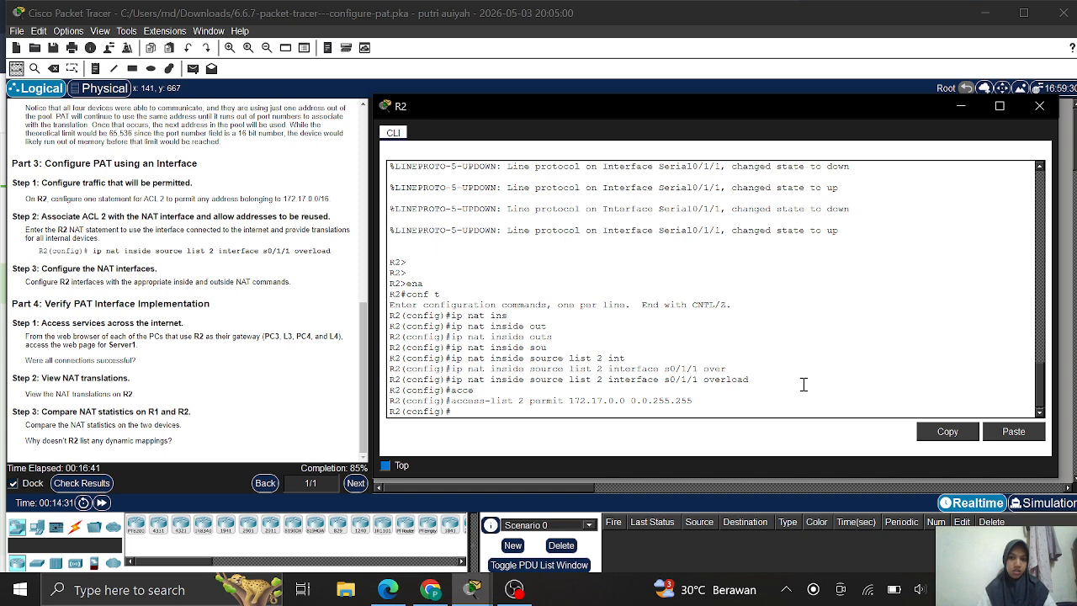
pyautogui.moveTo(753, 379); pyautogui.dragTo(480, 381)
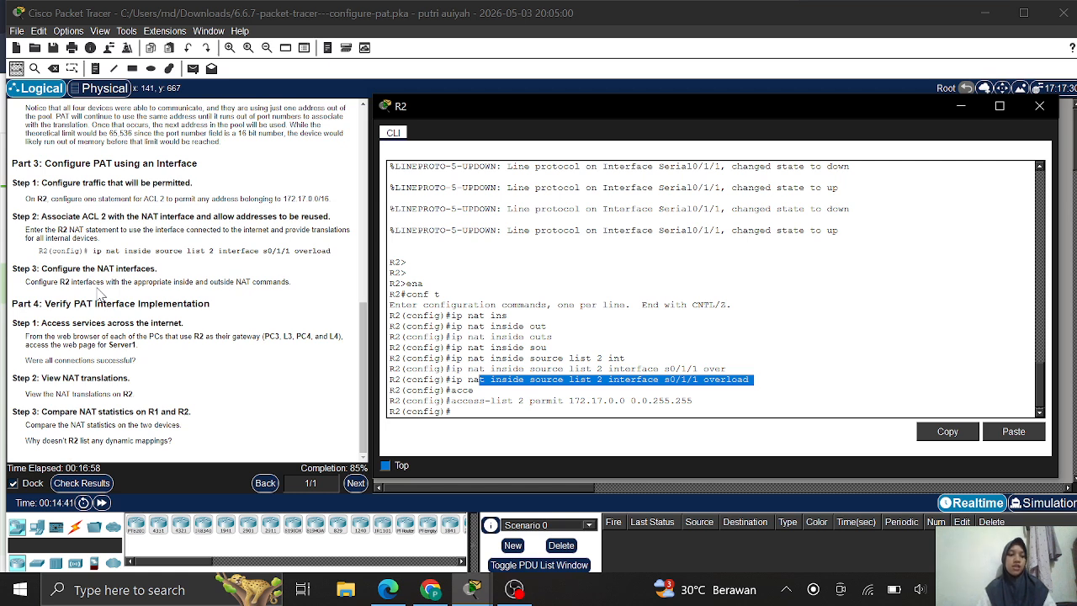
# Step: Designate R2's s0/1/1 interface as NAT outside with interface s0/1/1 and ip nat outside
pyautogui.click(512, 410)
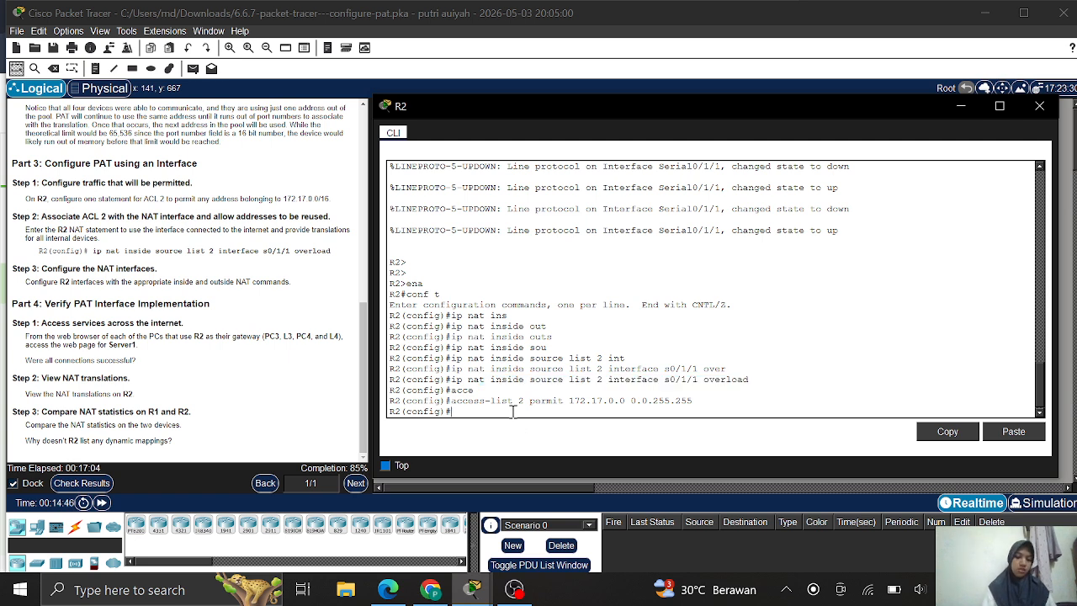
pyautogui.write('int')
pyautogui.press('Tab')
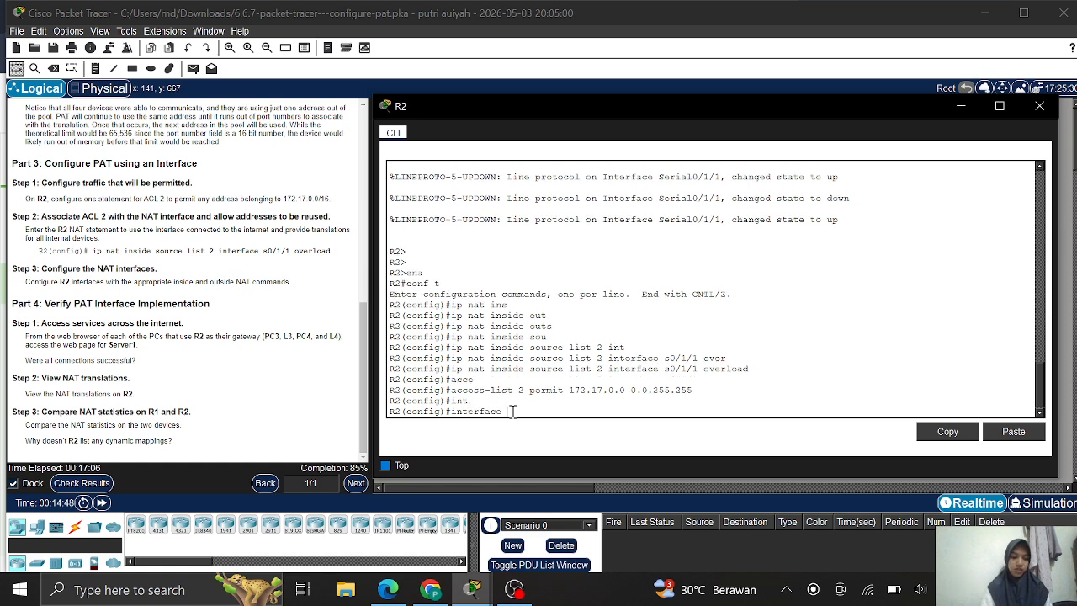
pyautogui.write('s0/1/1')
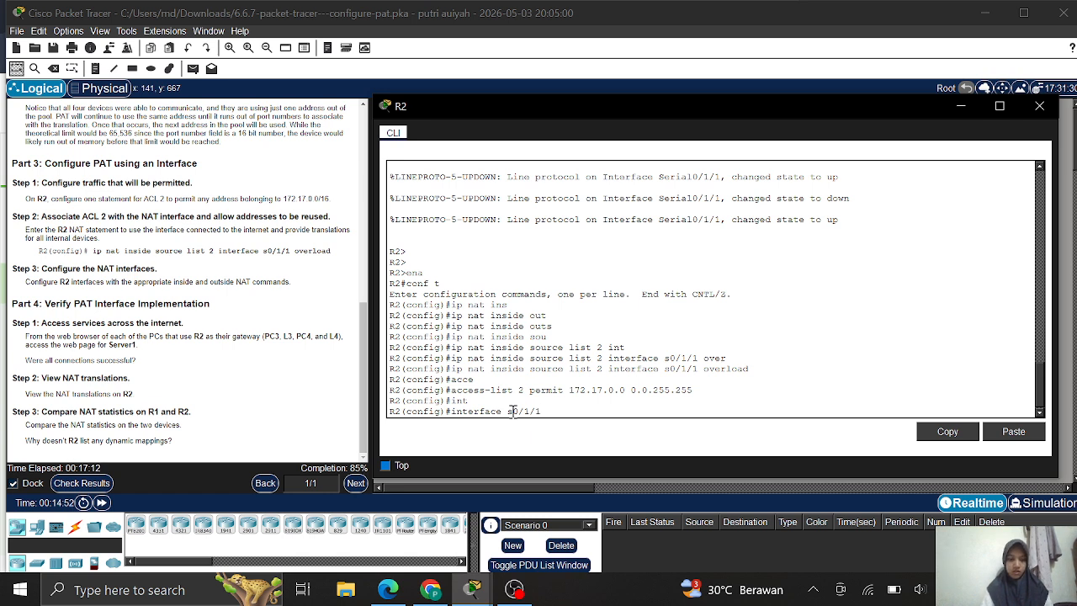
pyautogui.press('Return')
pyautogui.write('ig-if)#i')
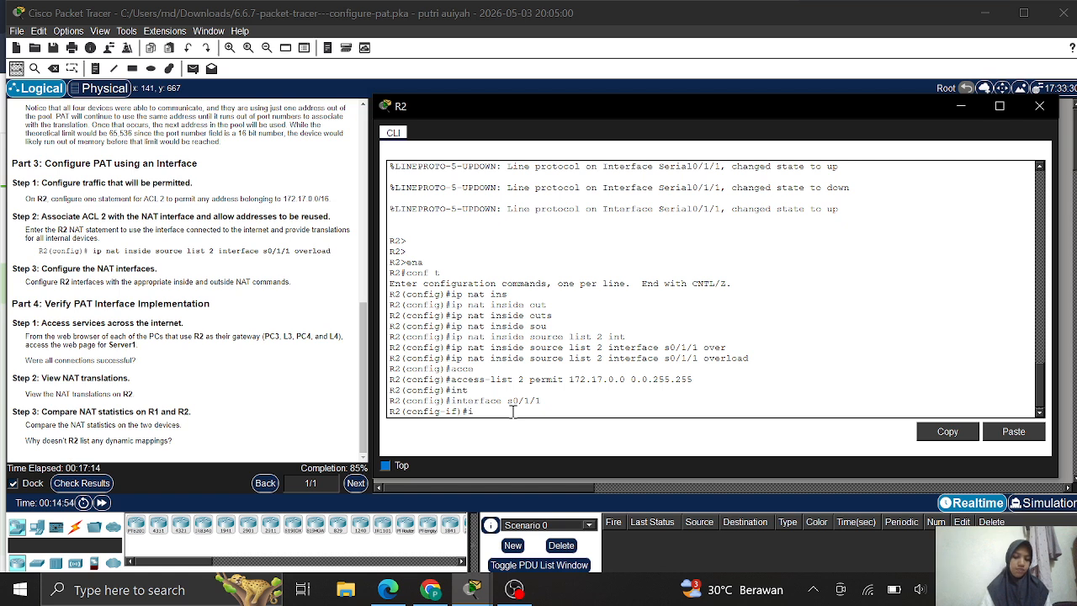
pyautogui.write('p nat ou')
pyautogui.press('Tab')
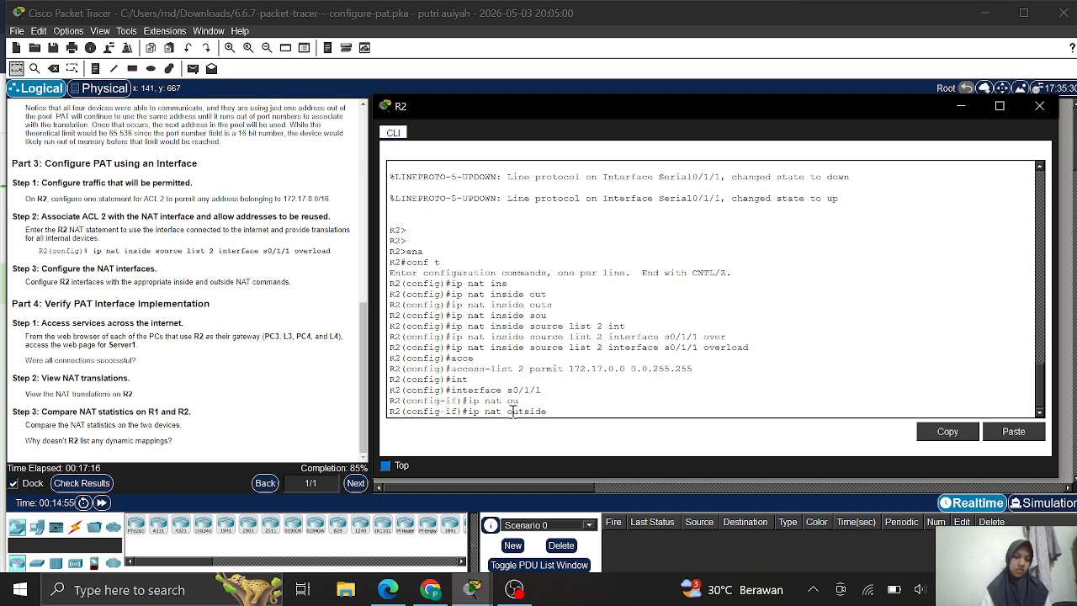
pyautogui.press('Return')
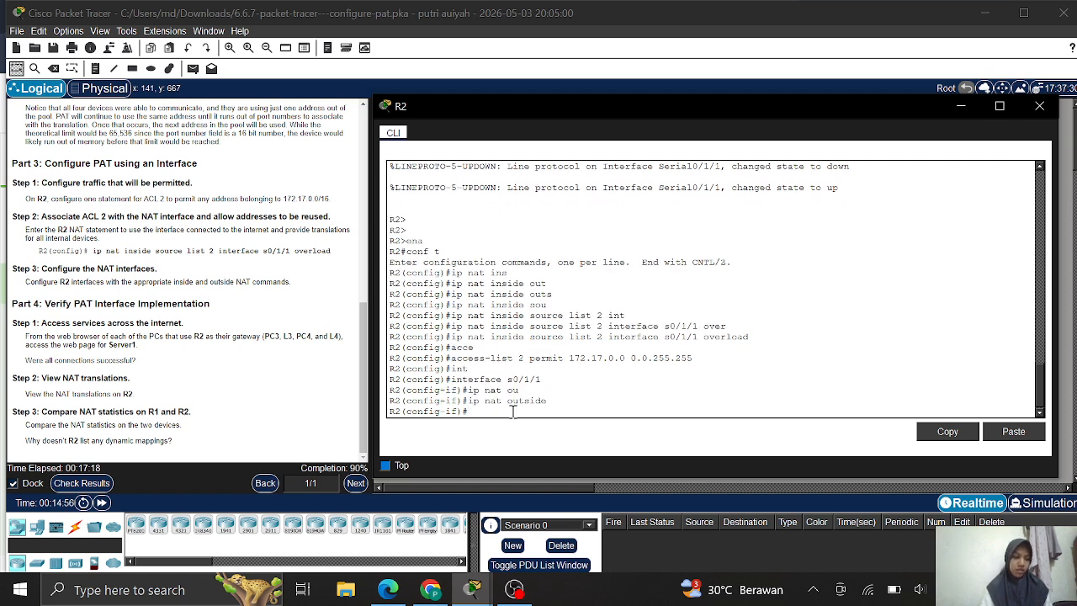
# Step: Designate R2's g0/0/0 interface as NAT inside with int g0/0/0 and ip nat inside
pyautogui.write('int g0/0/')
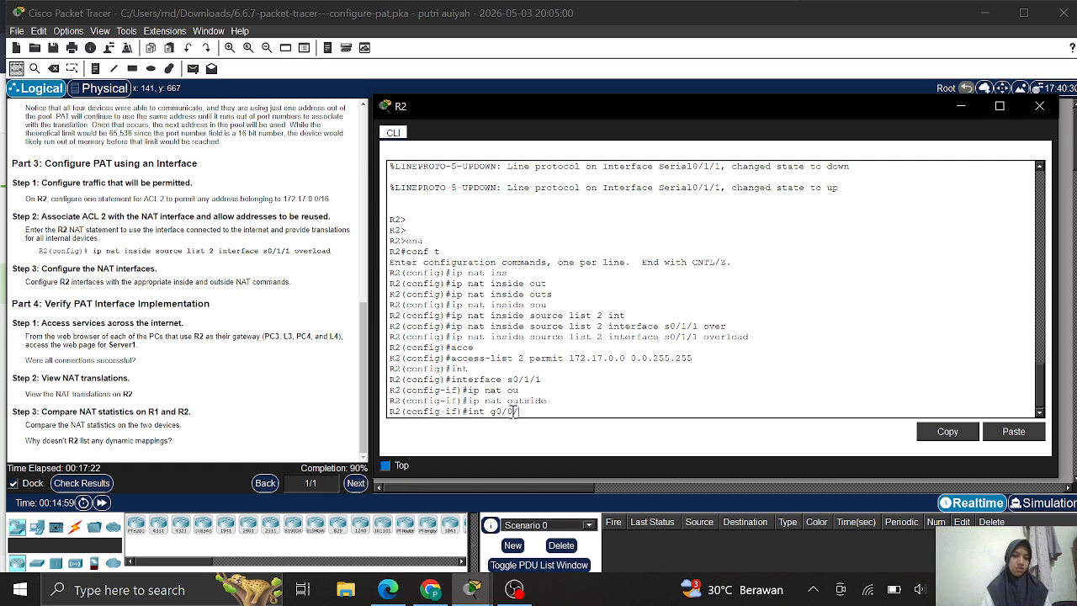
pyautogui.write('0')
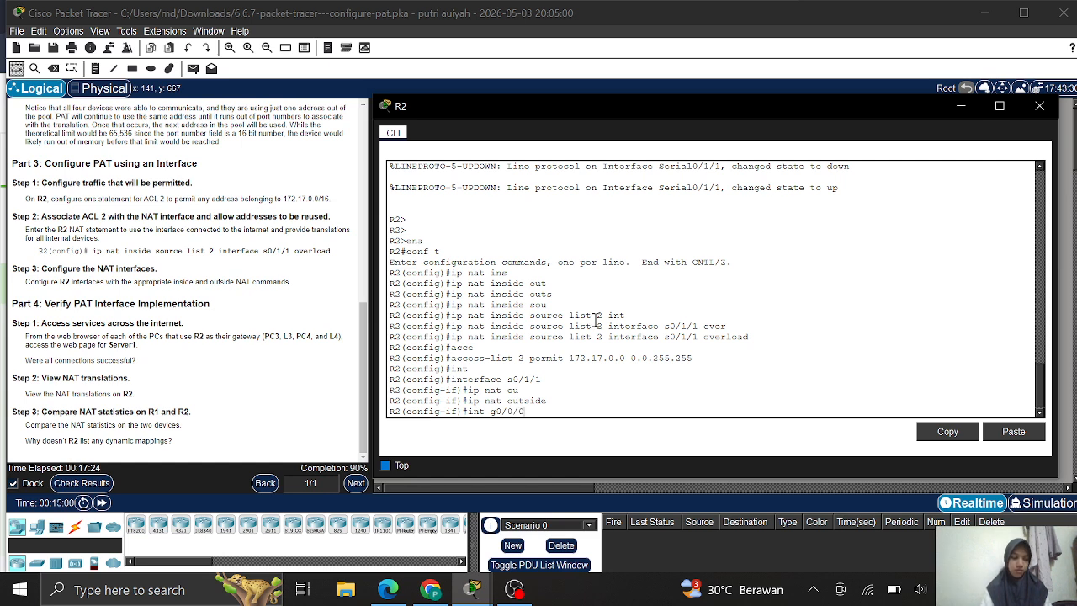
pyautogui.press('Return')
pyautogui.write('ip')
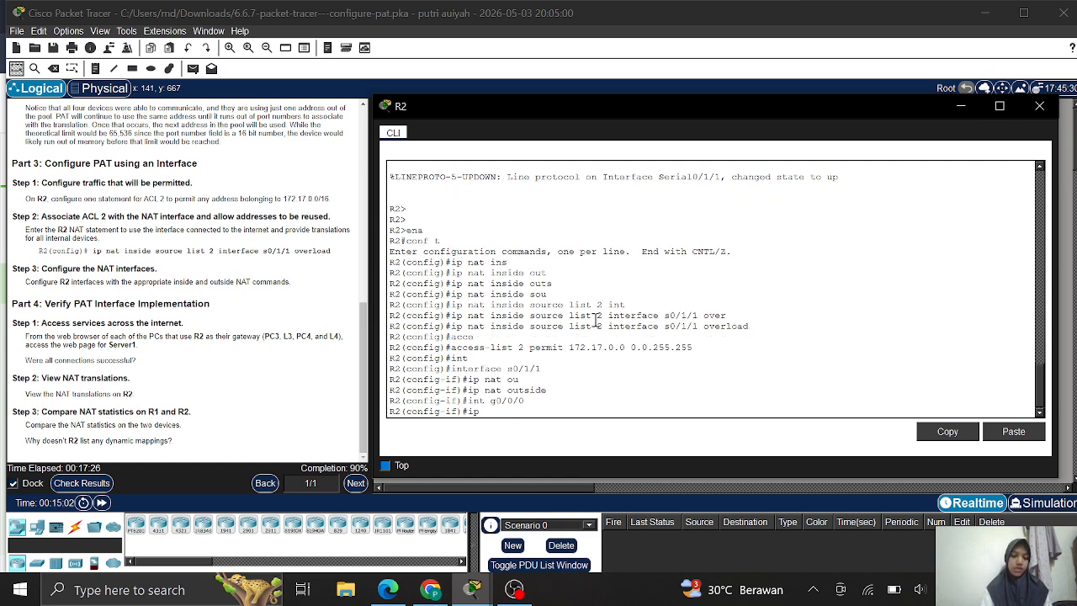
pyautogui.write(' nat ins')
pyautogui.press('Tab')
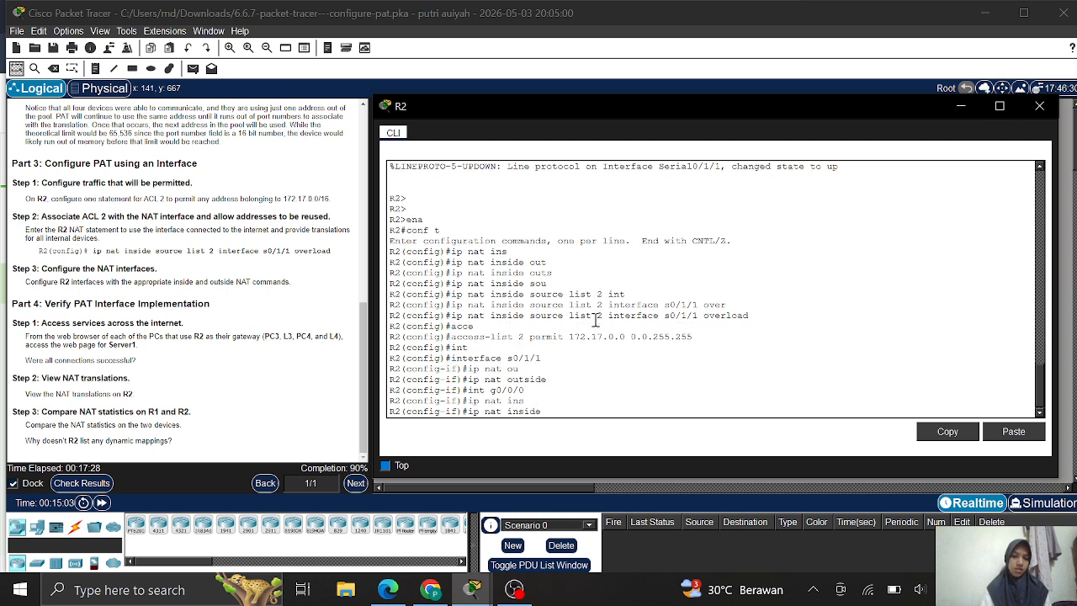
pyautogui.press('Return')
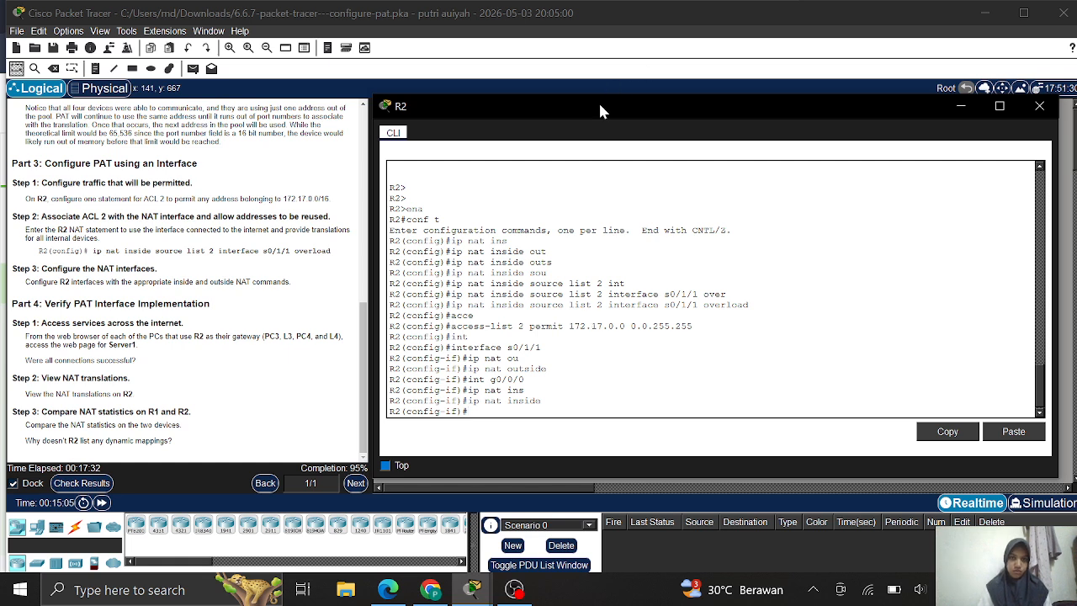
# Step: Move R2's window lower, then designate its g0/0/1 interface as NAT inside with int g0/0/1 and ip nat inside
pyautogui.moveTo(599, 111); pyautogui.dragTo(602, 155)
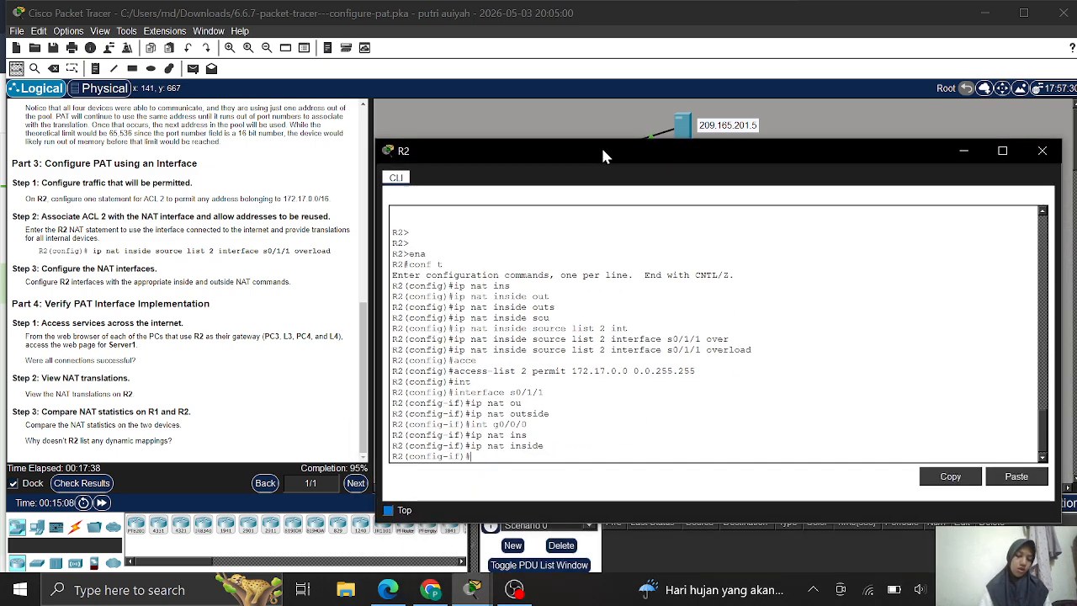
pyautogui.write('int g0/0/')
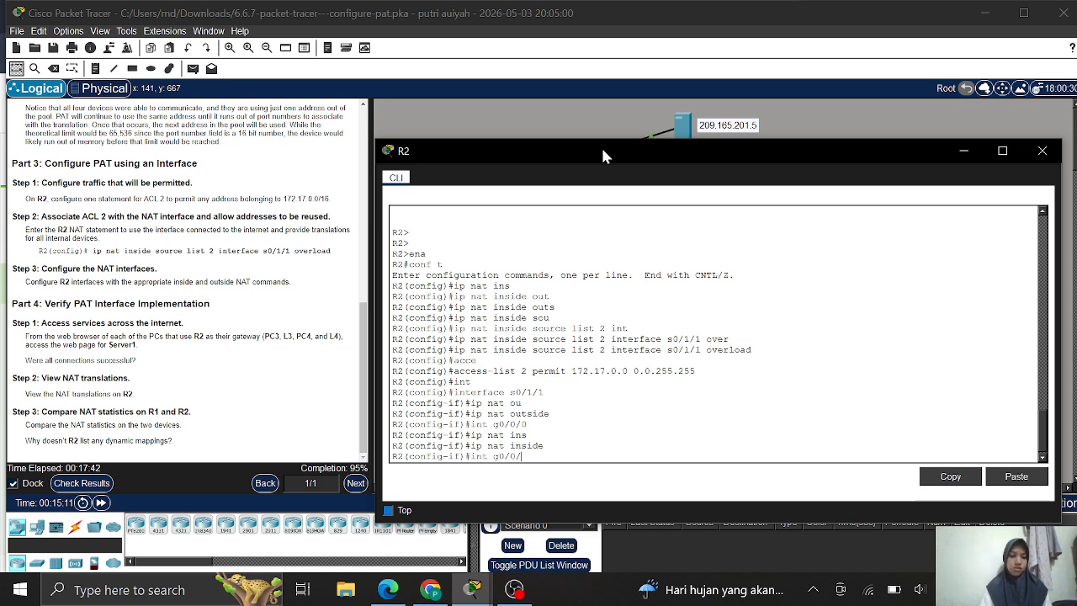
pyautogui.write('1')
pyautogui.press('Return')
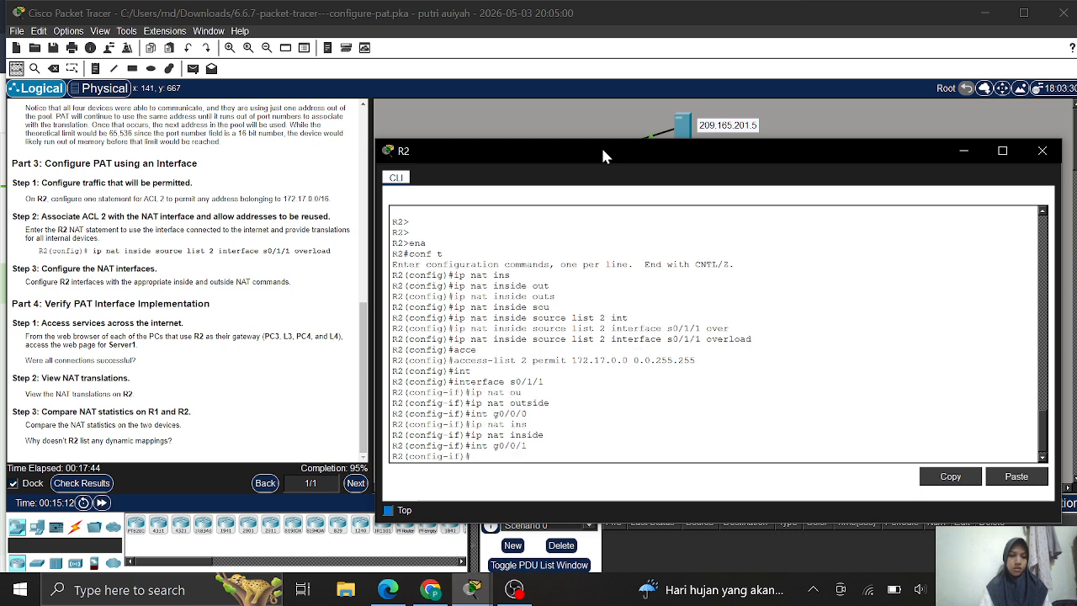
pyautogui.write('ip nat i')
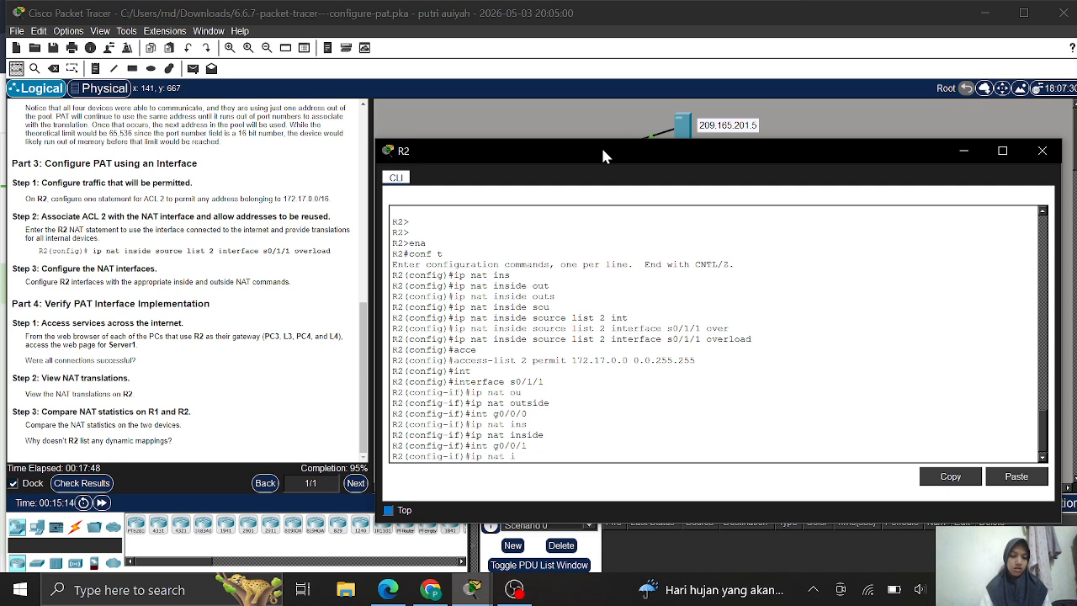
pyautogui.write('ns')
pyautogui.press('Tab')
pyautogui.press('Return')
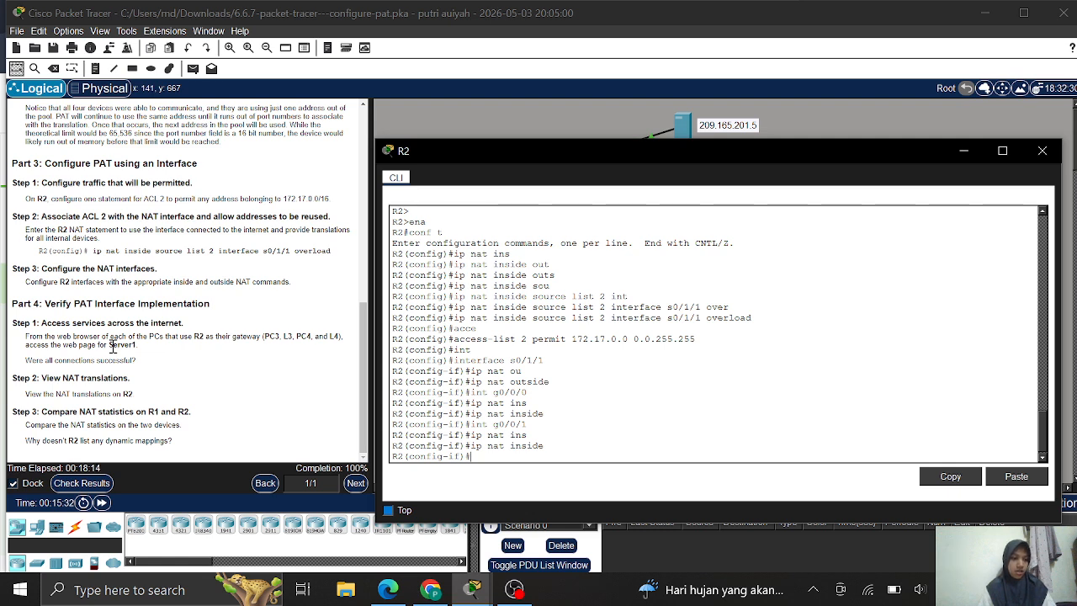
# Step: Return to the topology and open the Web Browser on PC3
pyautogui.click(189, 384)
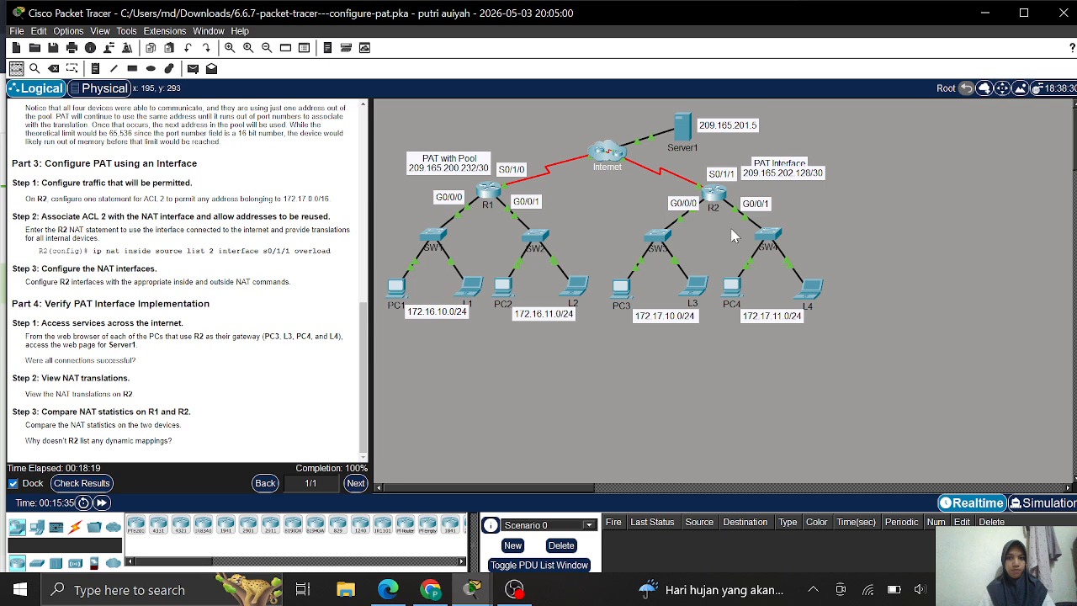
pyautogui.click(620, 288)
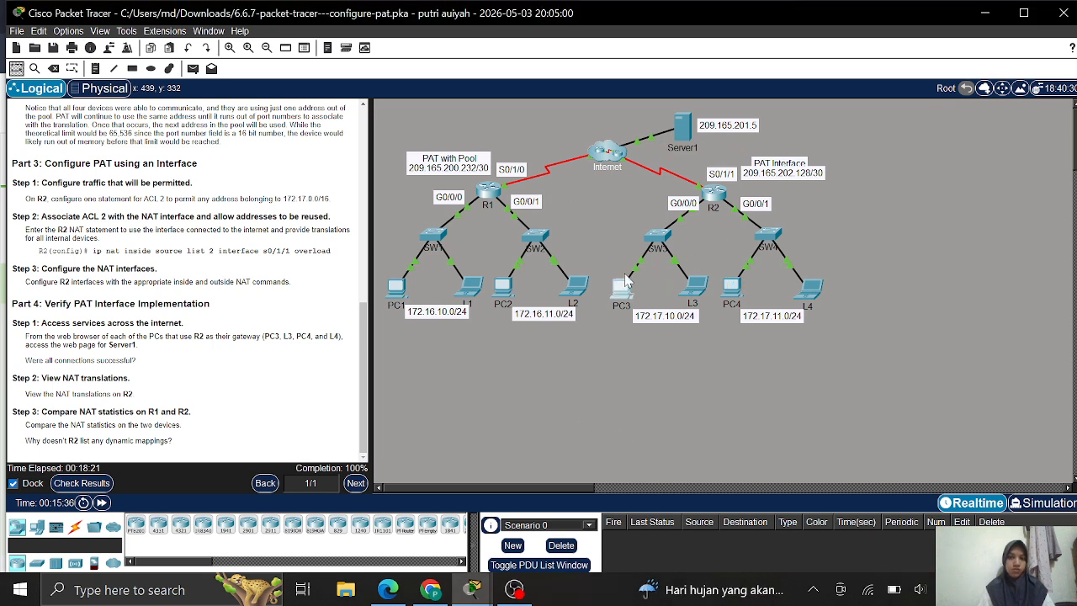
pyautogui.moveTo(474, 583)
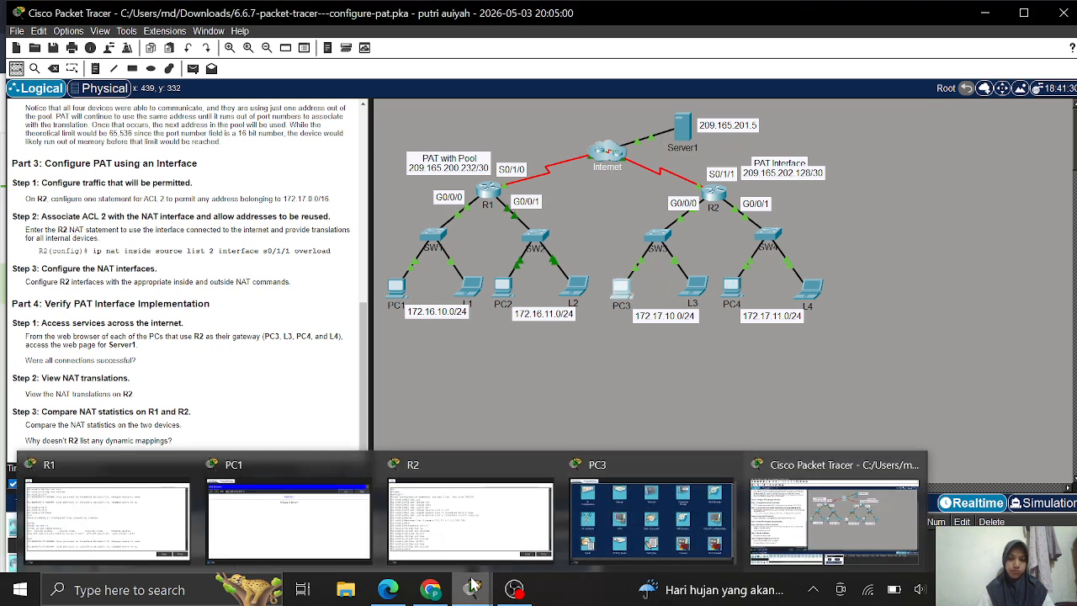
pyautogui.click(575, 548)
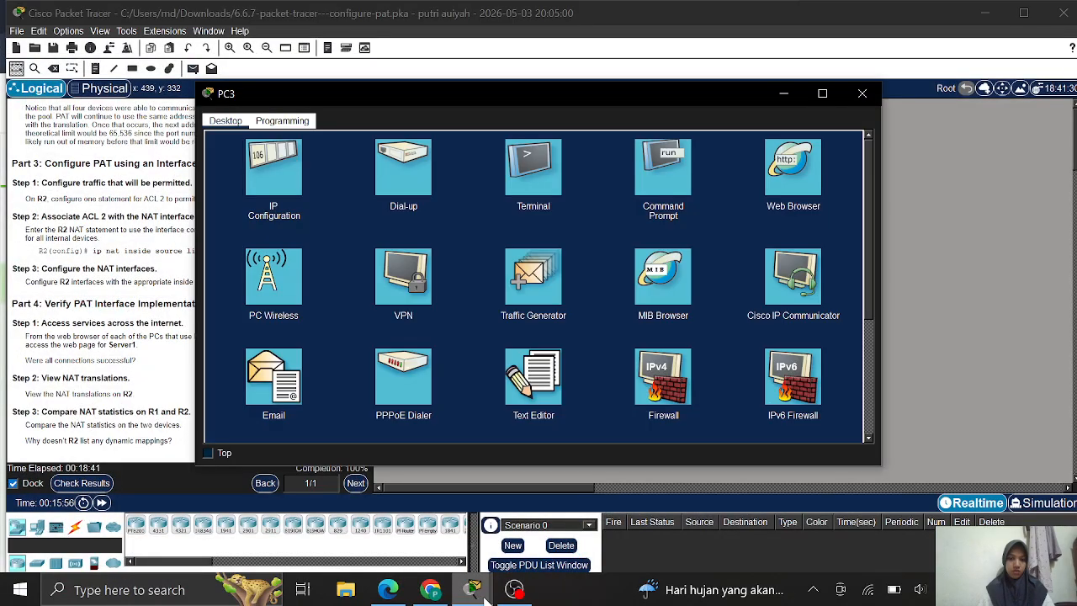
pyautogui.click(800, 186)
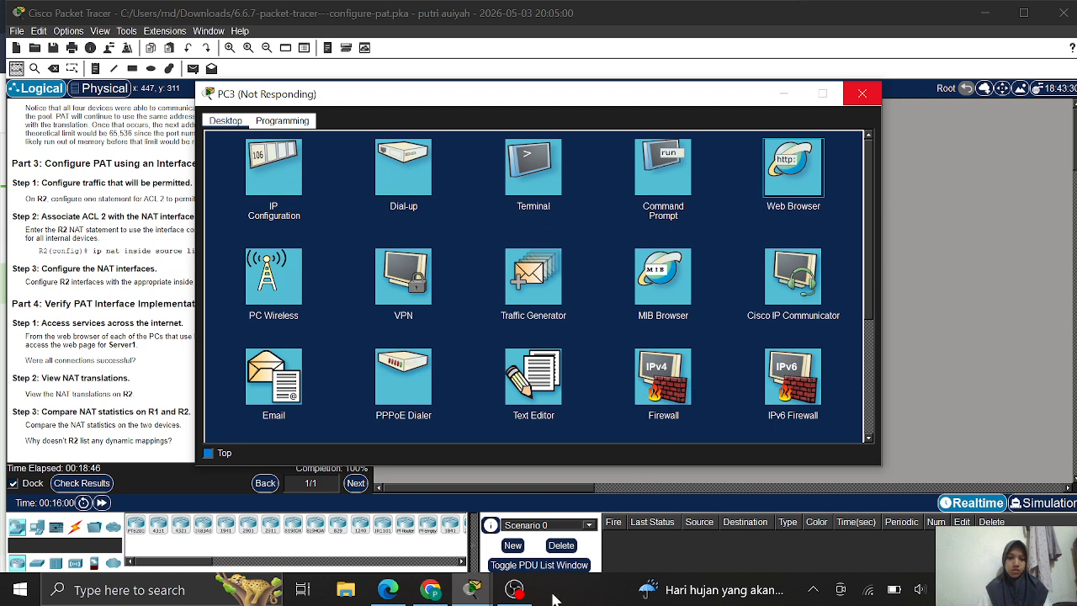
pyautogui.click(514, 590)
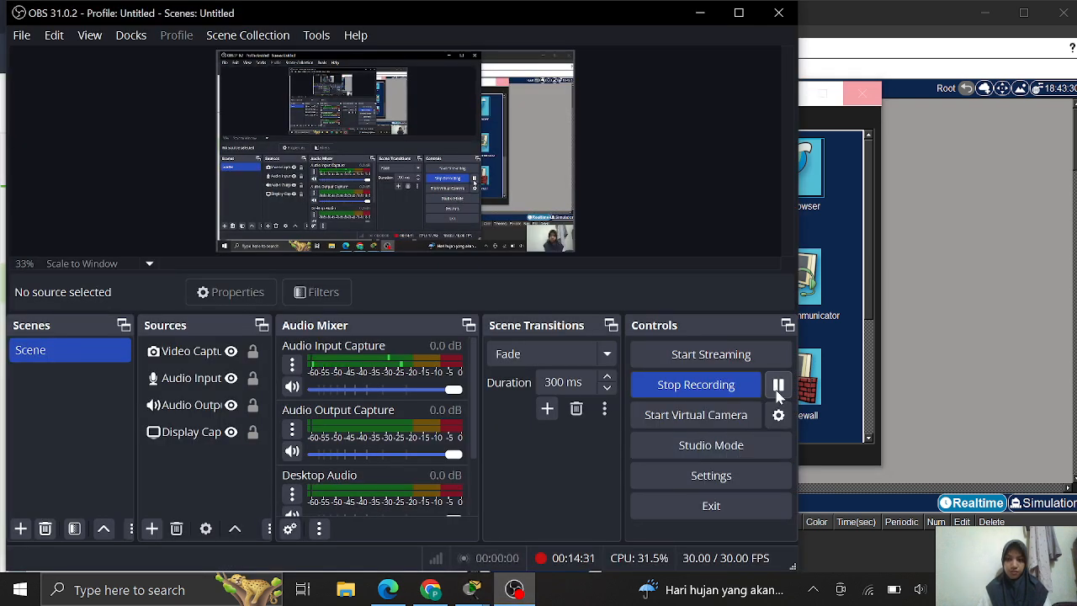
pyautogui.click(905, 341)
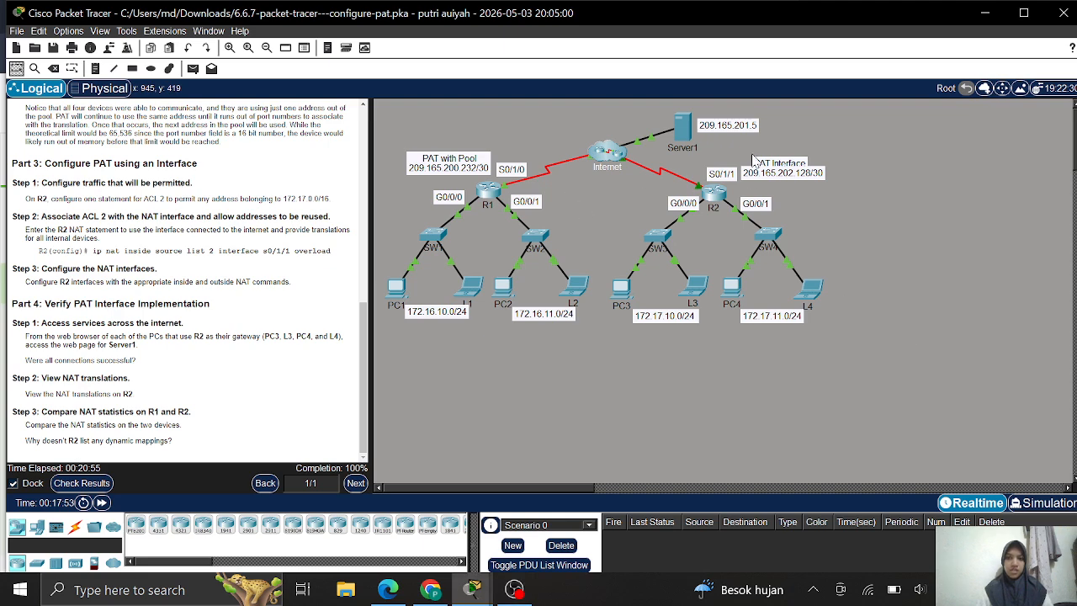
# Step: Bring PC3's browser window back to the front and move it clear of Server1's address label in the topology
pyautogui.moveTo(487, 593)
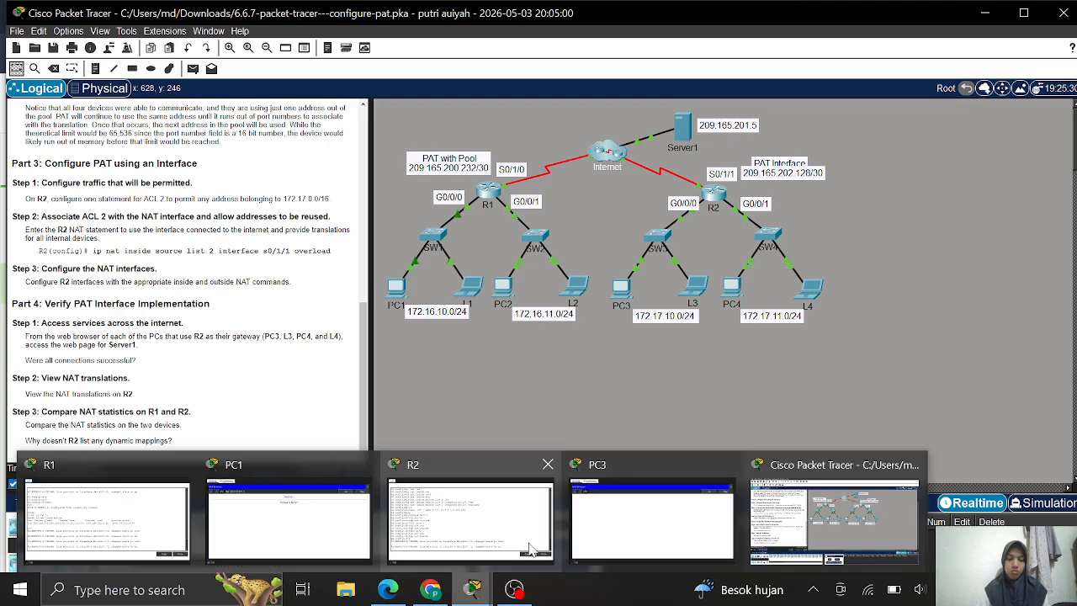
pyautogui.click(627, 504)
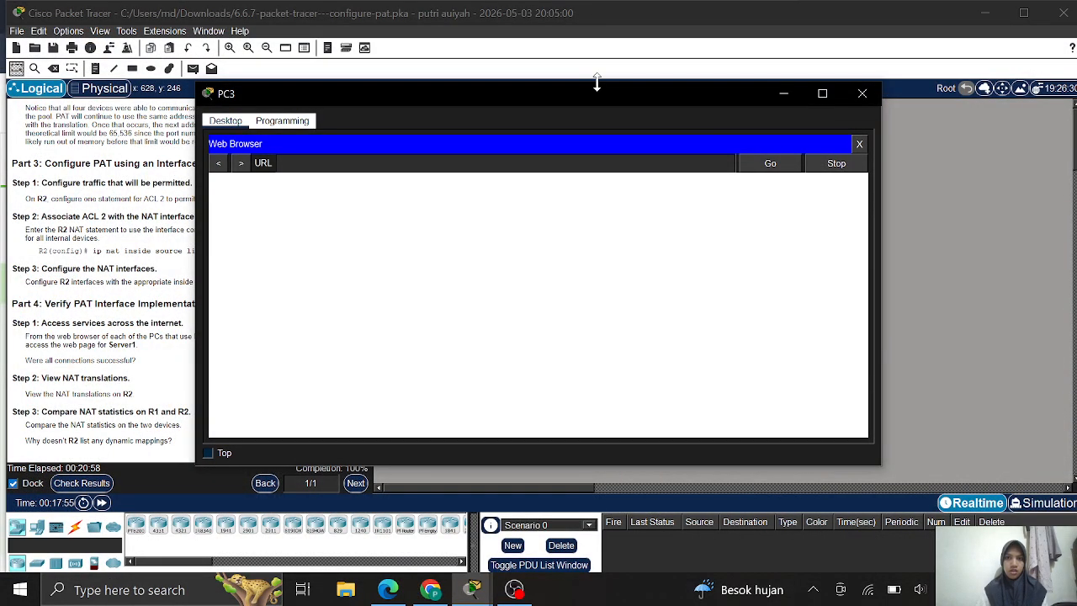
pyautogui.moveTo(595, 94); pyautogui.dragTo(694, 206)
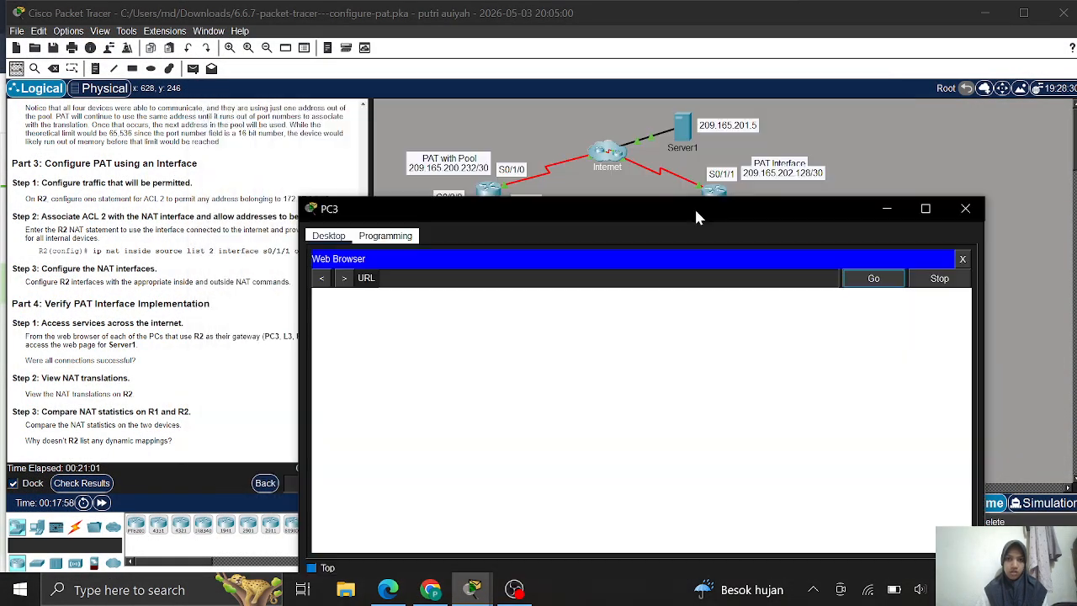
# Step: Request Server1's web page at 209.165.201.5 from PC3's browser
pyautogui.click(442, 285)
pyautogui.write('209')
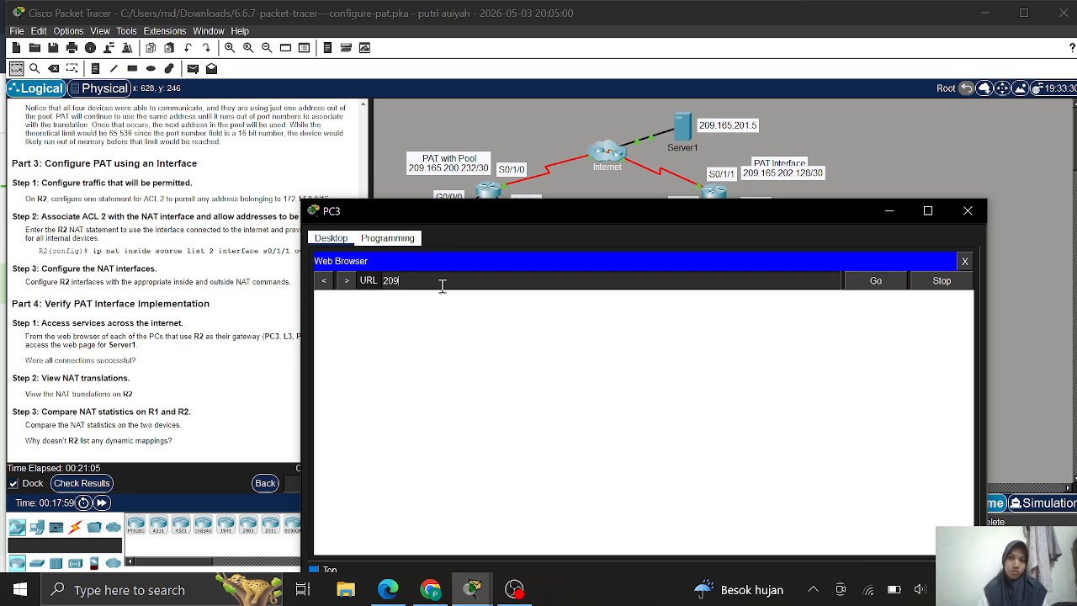
pyautogui.write('.16')
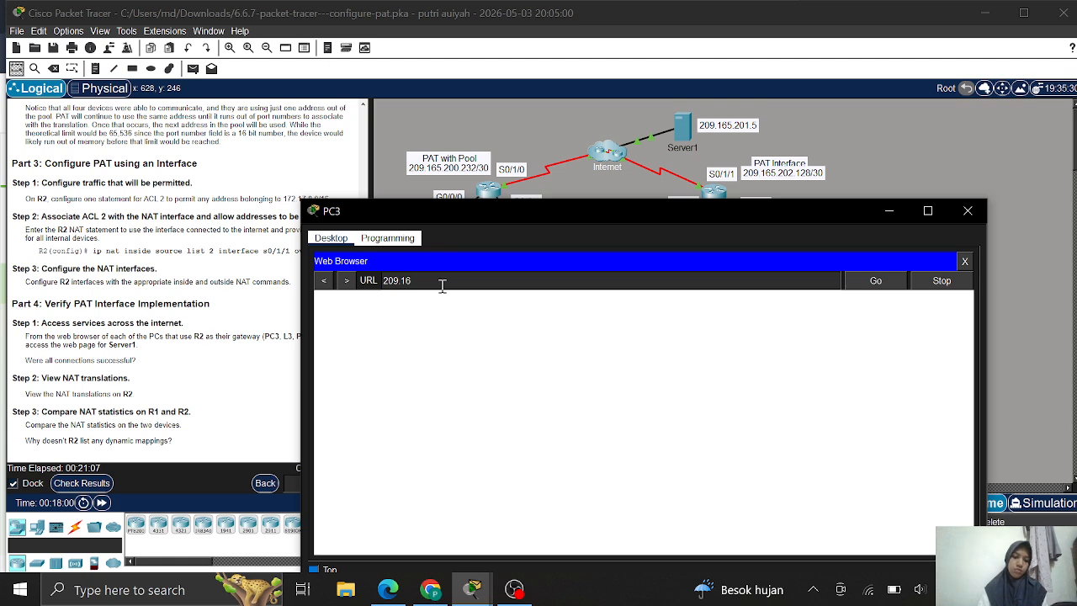
pyautogui.write('5.')
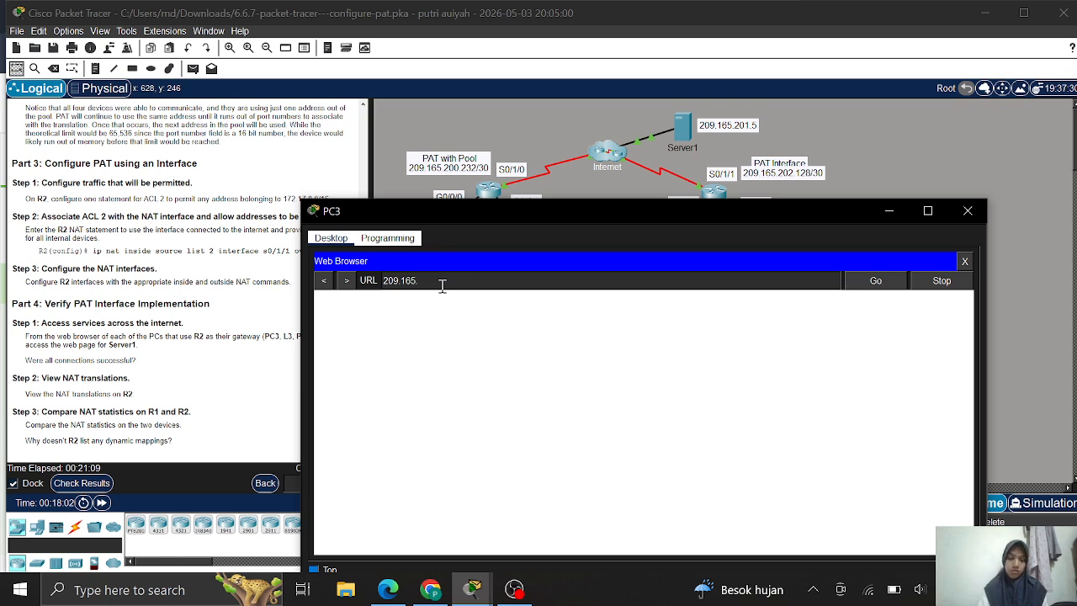
pyautogui.write('201.5')
pyautogui.press('Return')
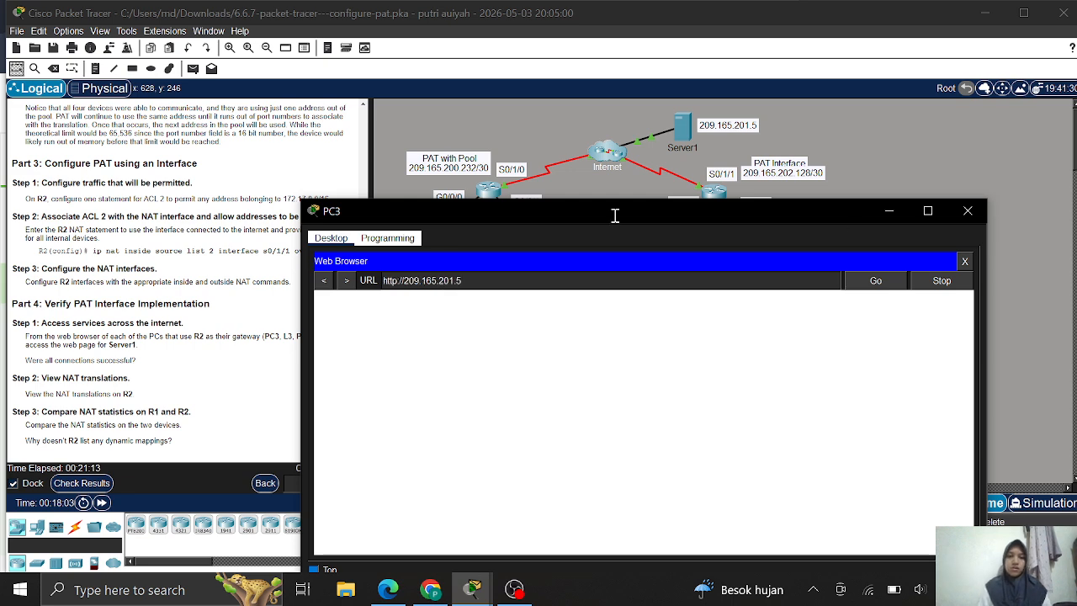
pyautogui.click(871, 285)
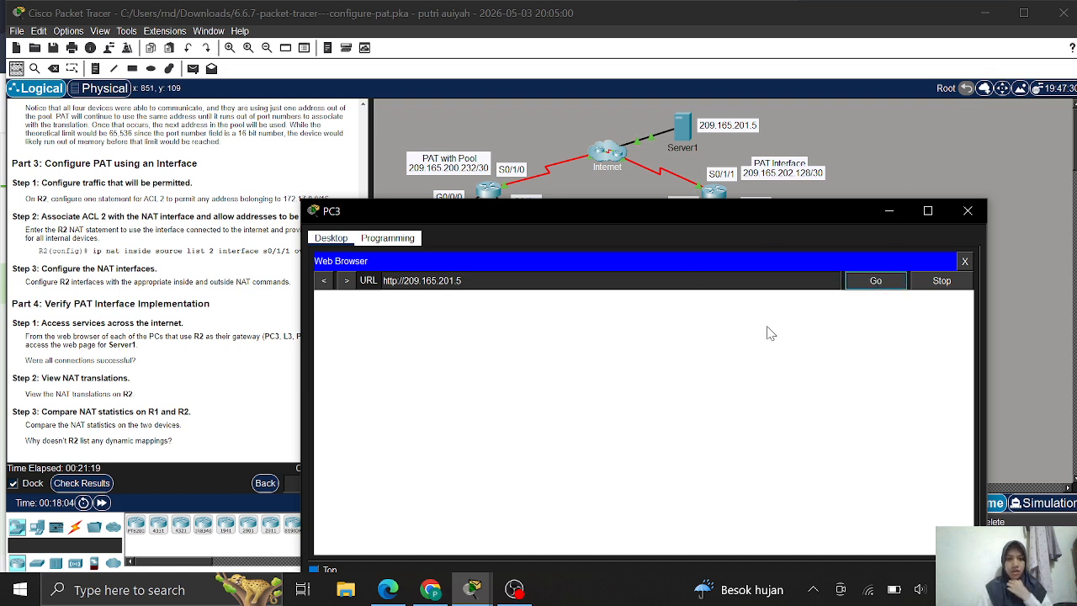
pyautogui.click(871, 281)
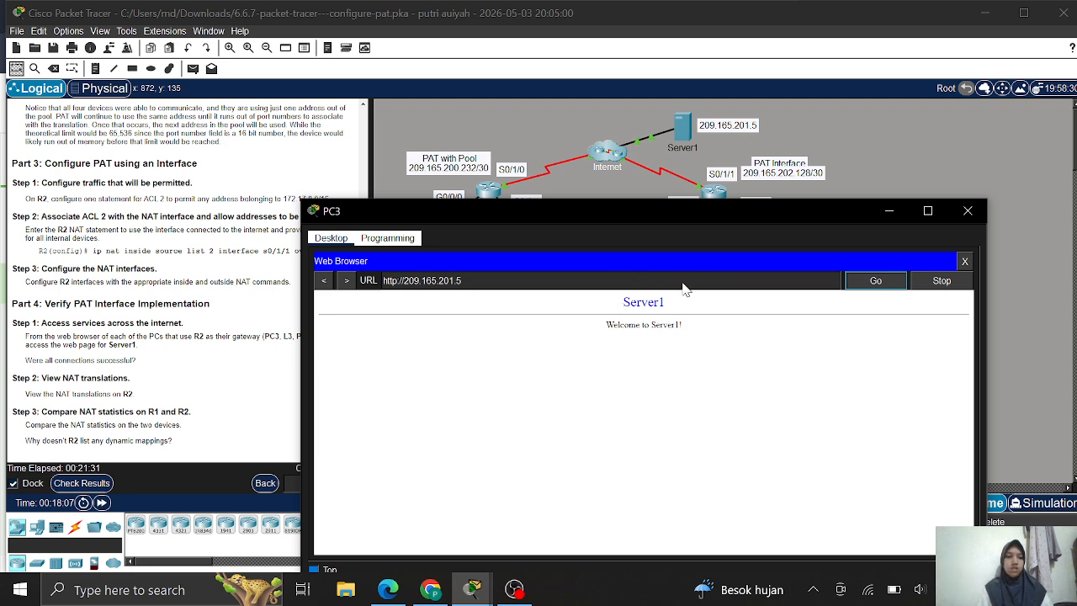
# Step: Minimize PC3's window, reopen R2's CLI from the topology and bring up a fresh command prompt
pyautogui.click(891, 212)
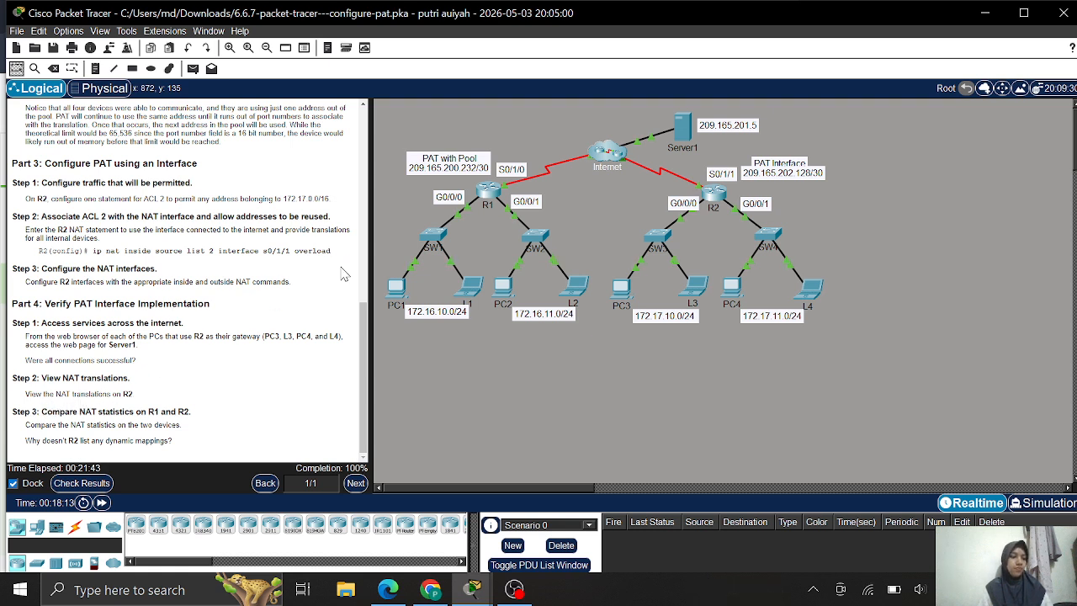
pyautogui.click(709, 194)
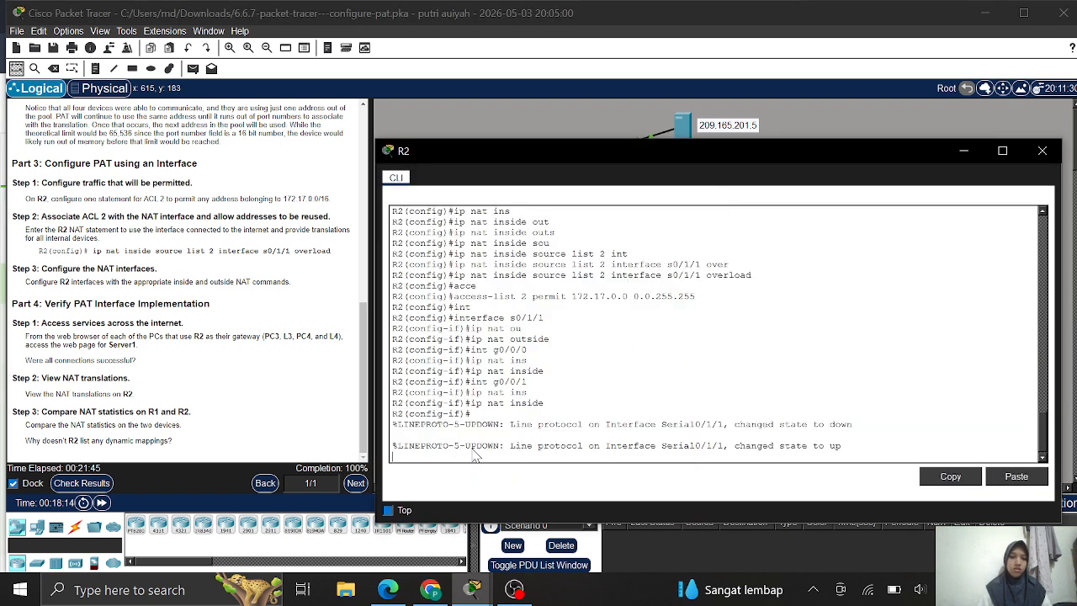
pyautogui.press('Return')
pyautogui.press('Return')
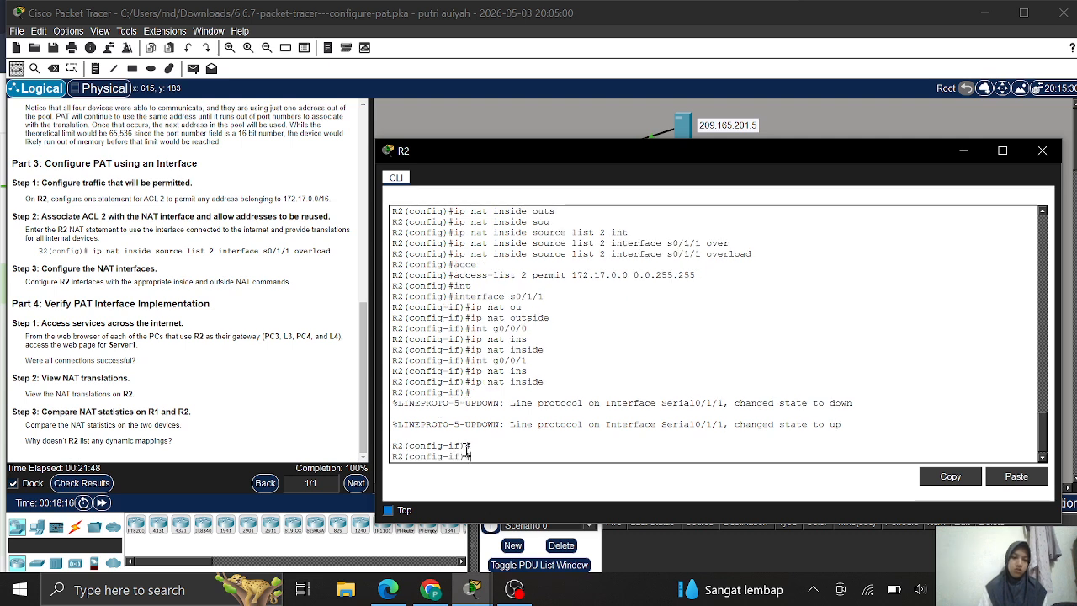
# Step: Leave configuration mode on R2, run sh ip nat translations and examine the listed inside and outside address entries
pyautogui.write('end')
pyautogui.press('Return')
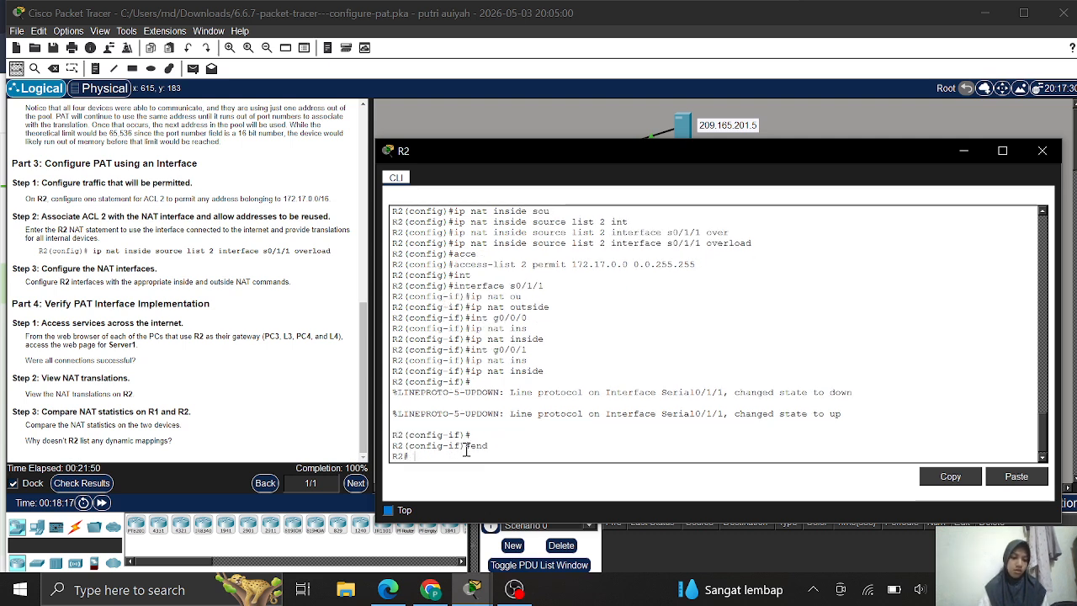
pyautogui.write('sh')
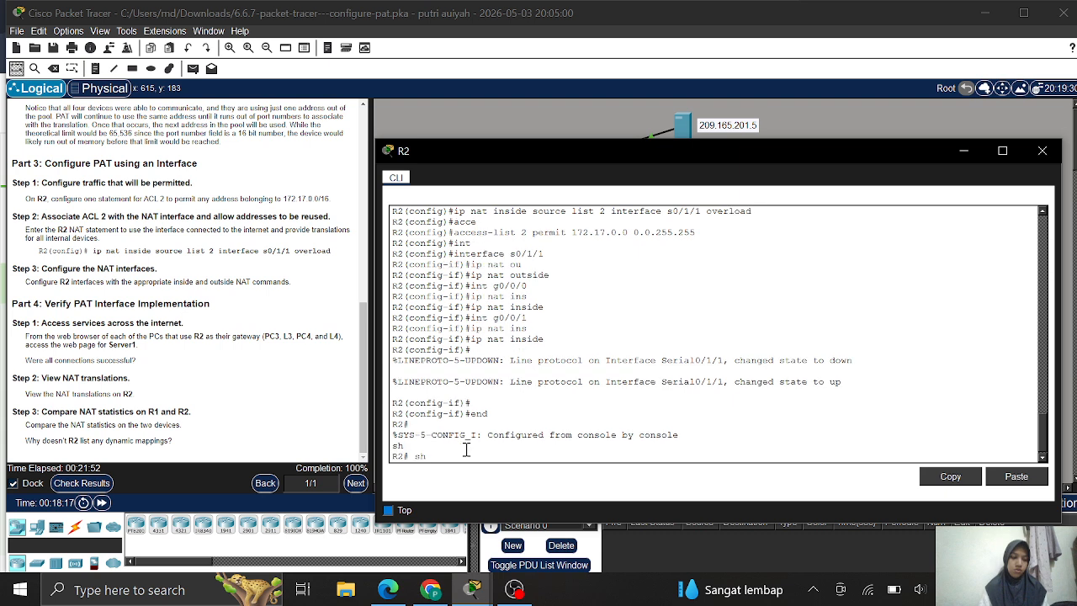
pyautogui.write(' ip nat')
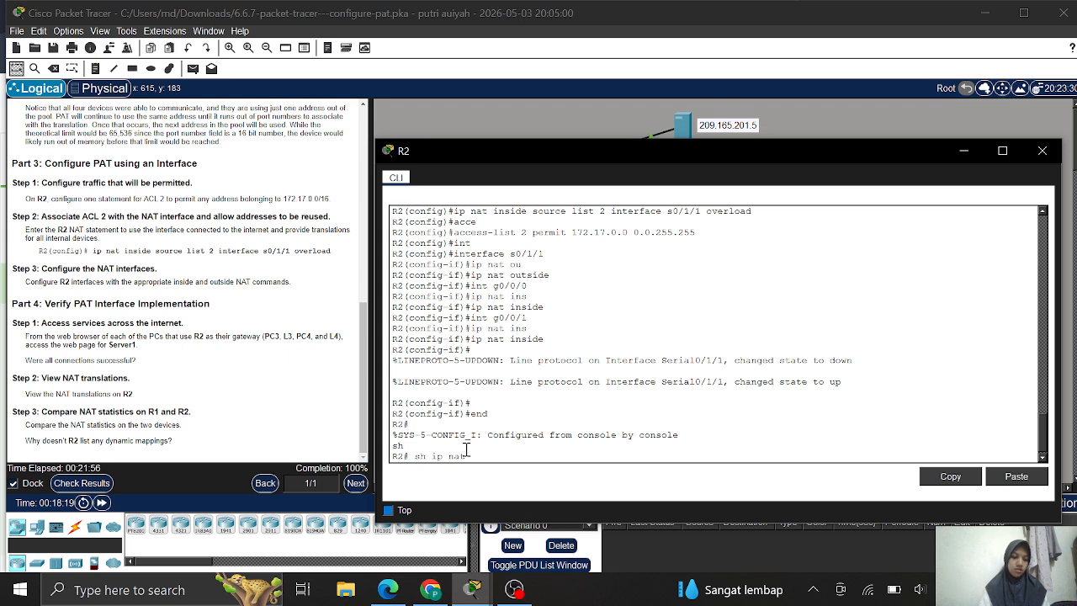
pyautogui.write(' tra')
pyautogui.press('Tab')
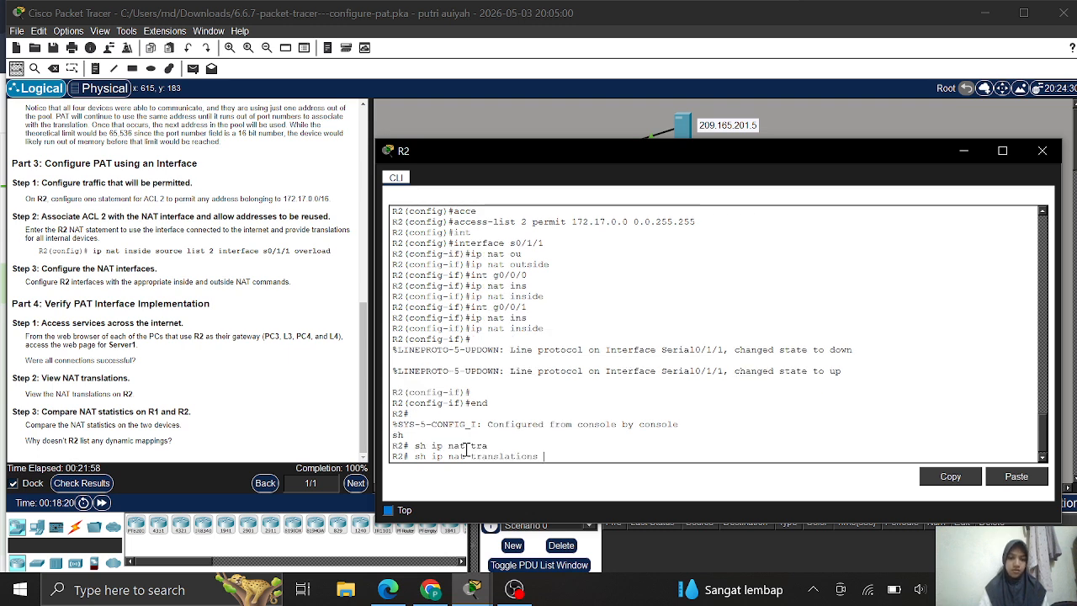
pyautogui.press('Return')
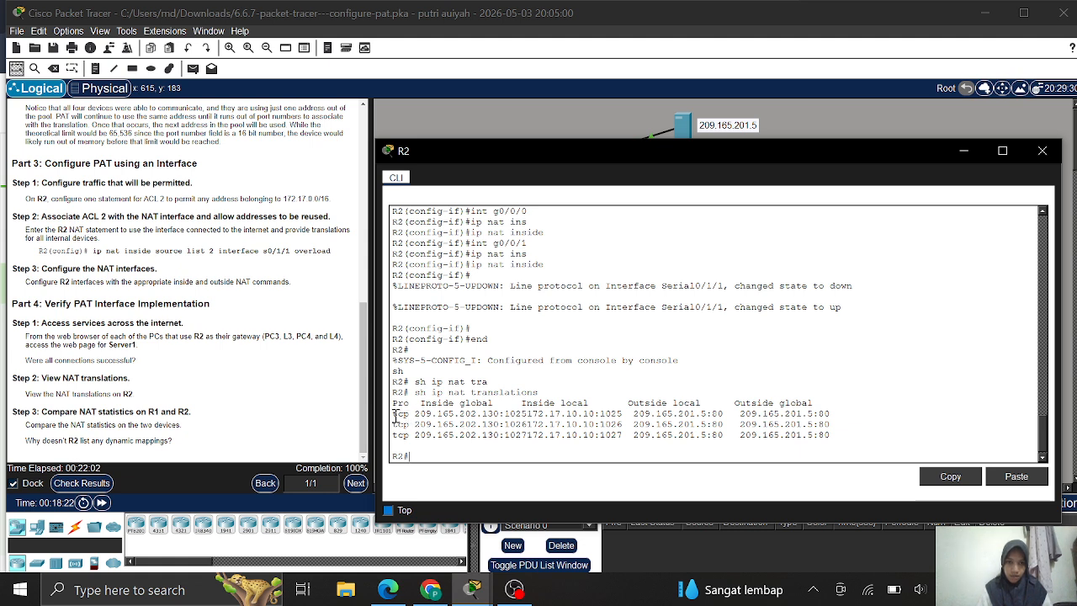
pyautogui.moveTo(393, 414); pyautogui.dragTo(722, 449)
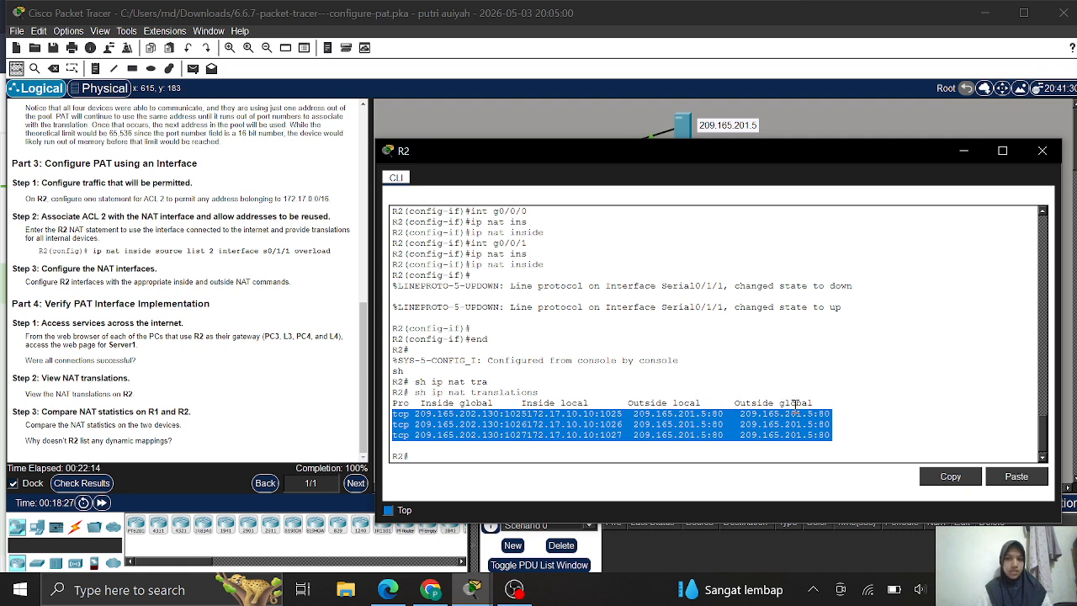
pyautogui.click(665, 445)
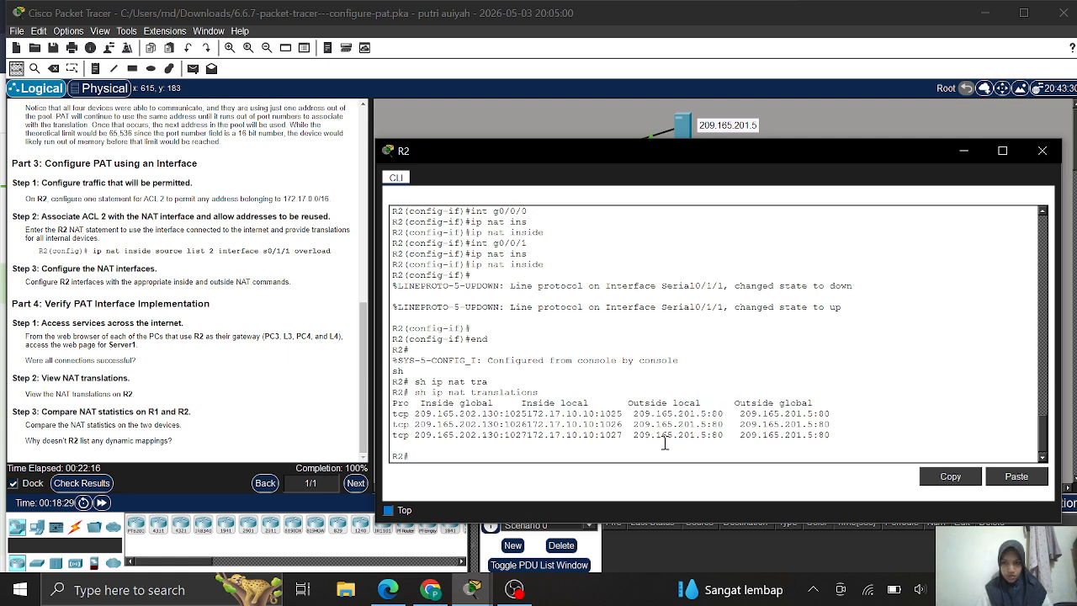
pyautogui.moveTo(742, 406); pyautogui.dragTo(814, 437)
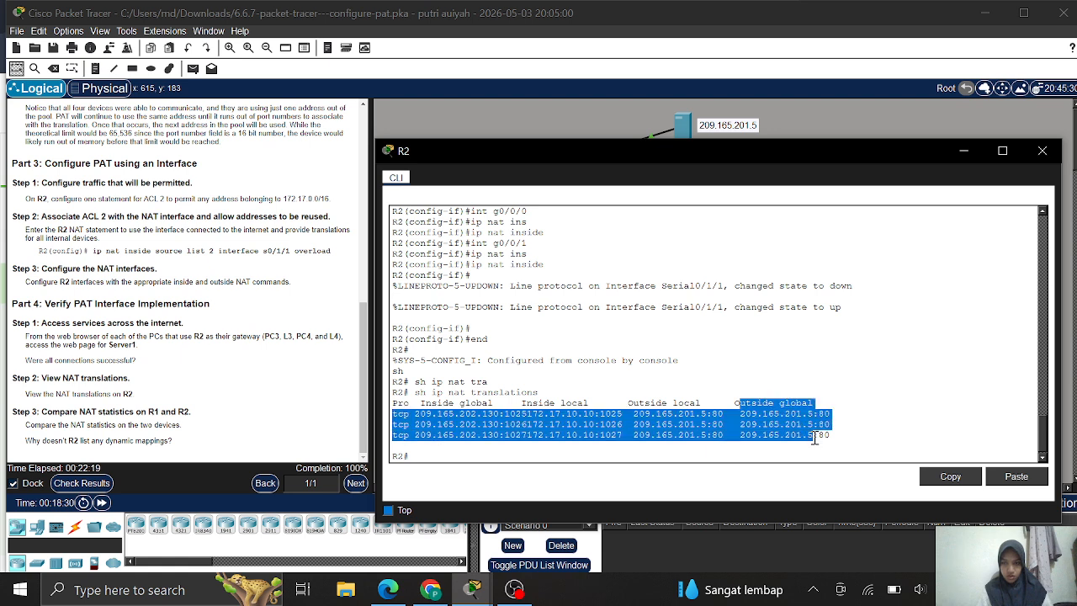
pyautogui.click(754, 412)
# Step: Display R2's NAT statistics with sh ip nat statistics
pyautogui.click(101, 374)
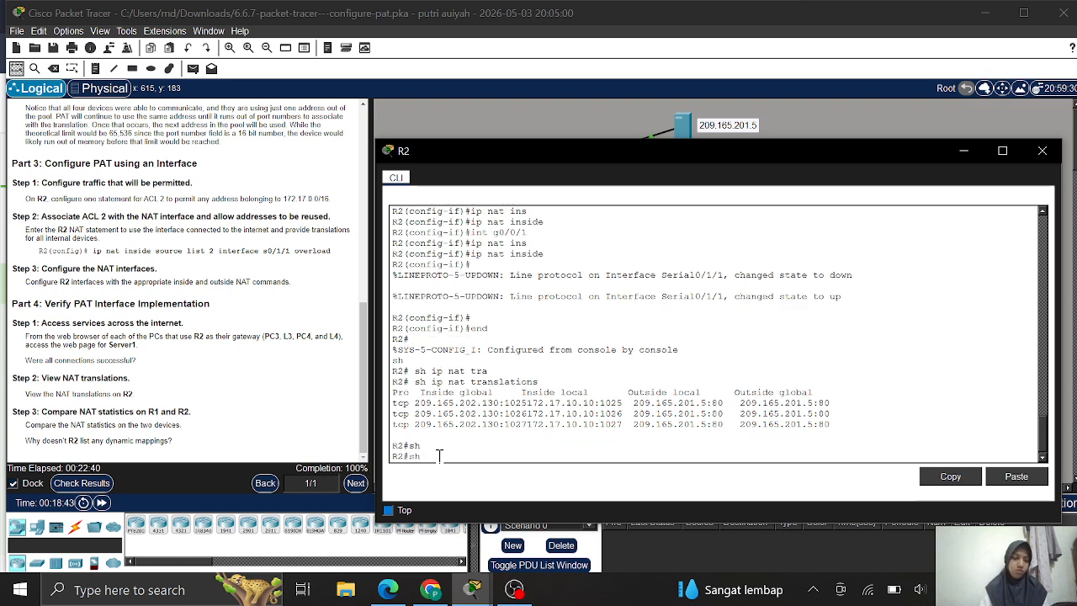
pyautogui.write('ip')
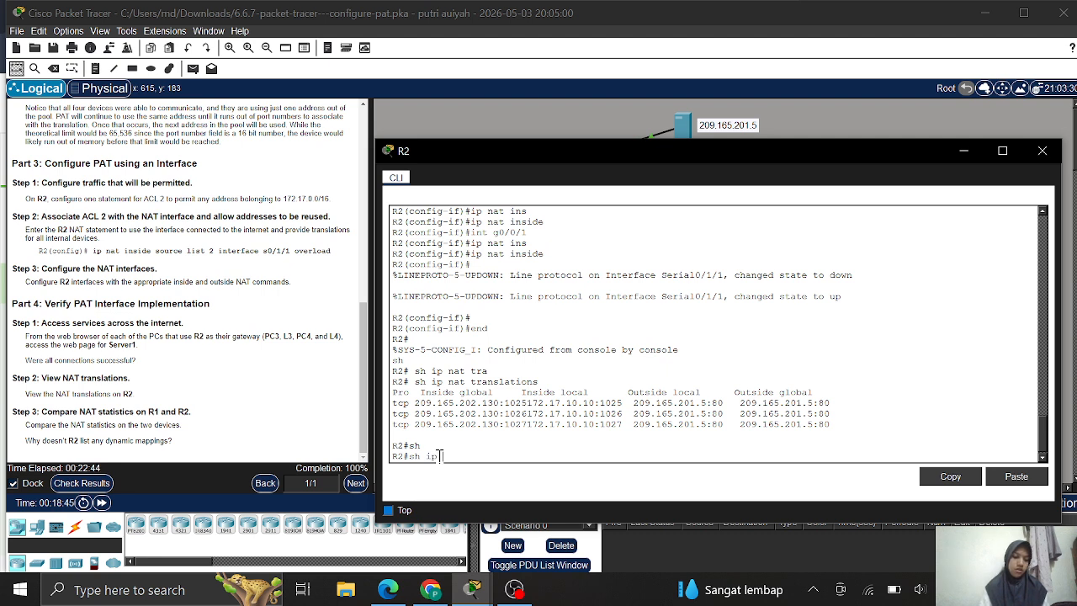
pyautogui.write(' nat stat')
pyautogui.press('Tab')
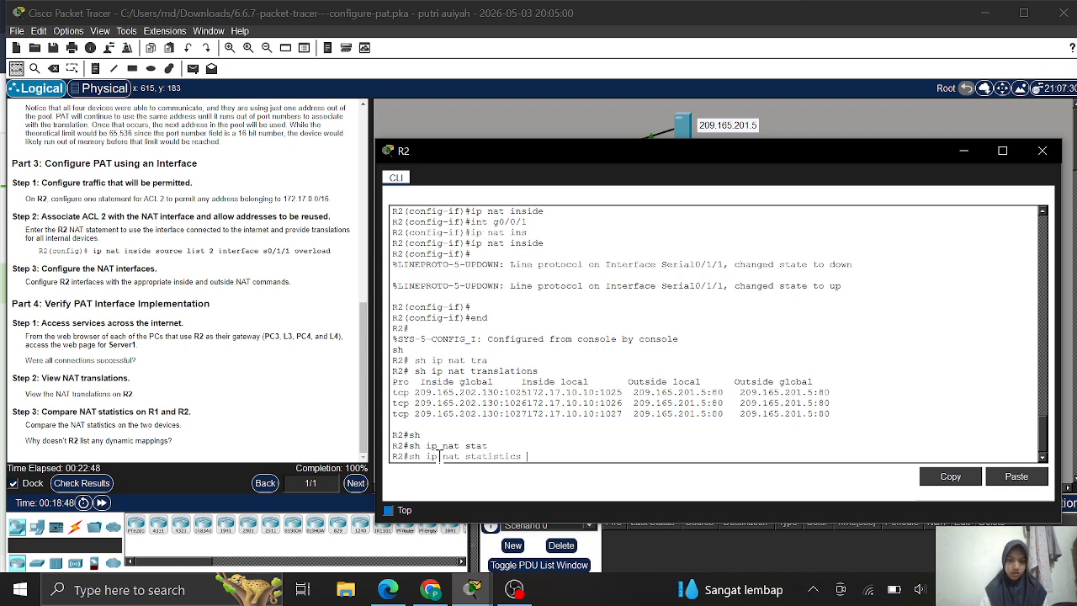
pyautogui.press('Return')
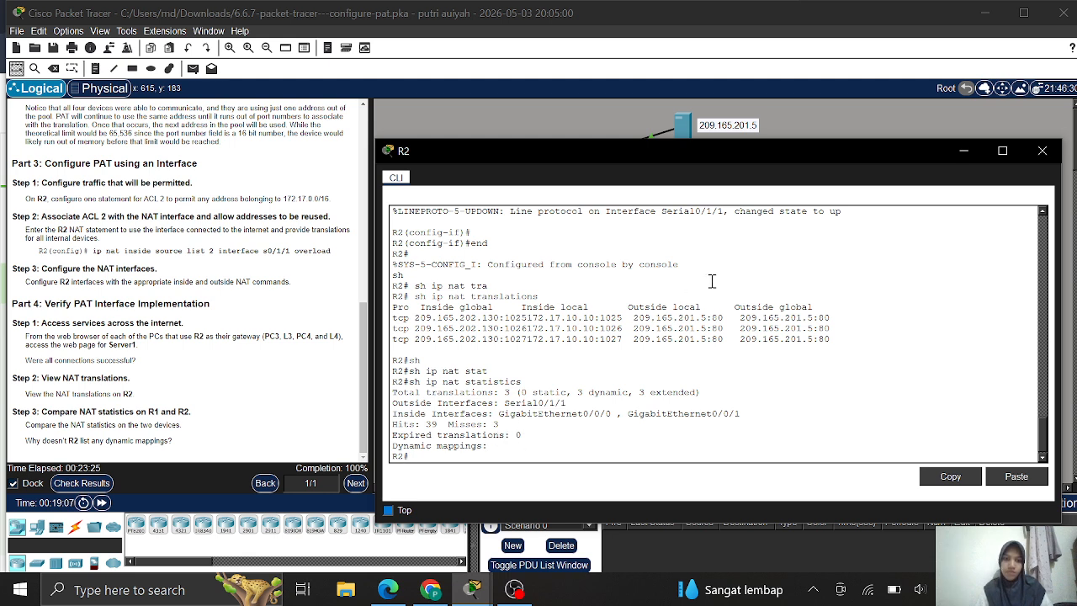
# Step: Switch to R1's CLI and display its NAT statistics with sh ip nat statistics
pyautogui.moveTo(473, 589)
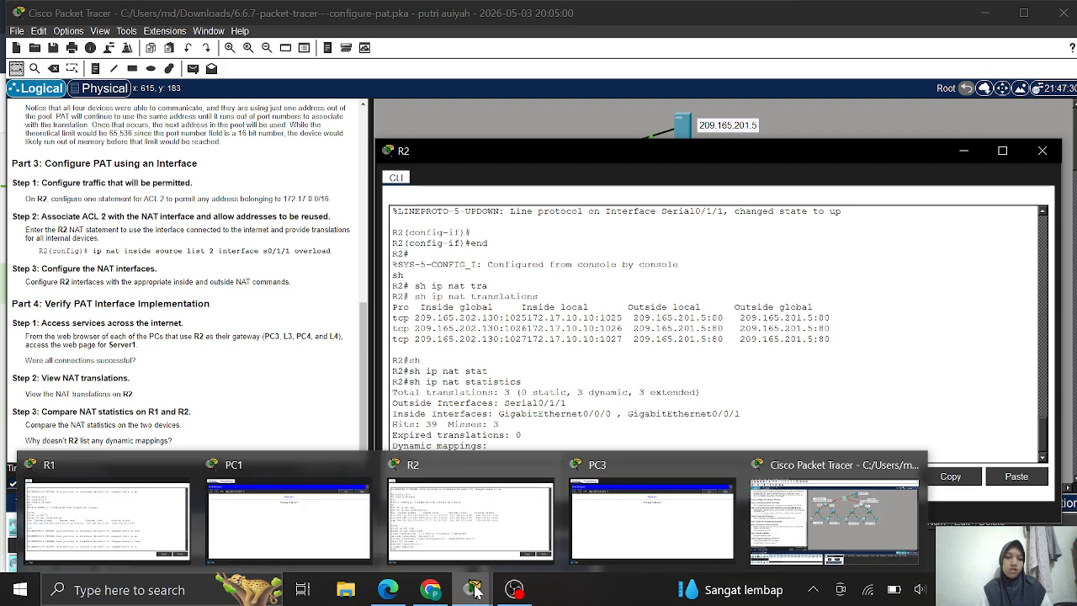
pyautogui.click(158, 523)
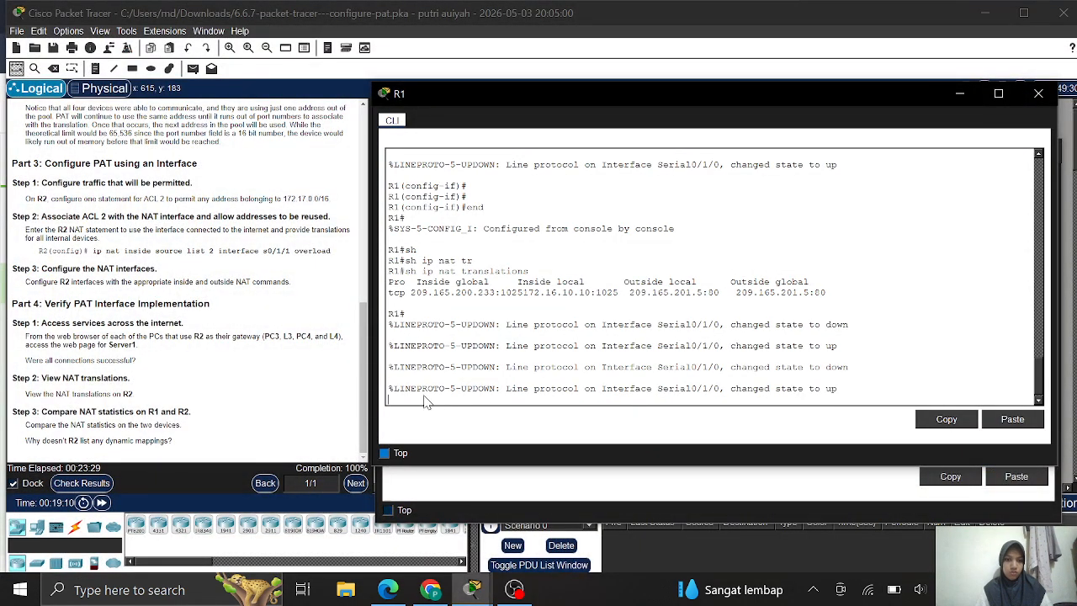
pyautogui.press('Return')
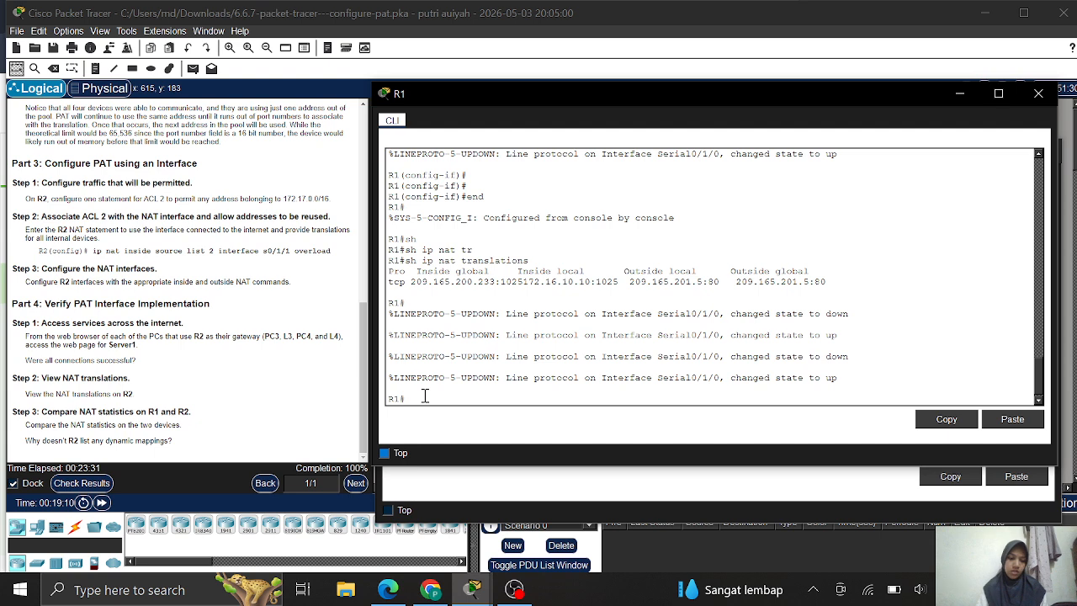
pyautogui.write('sh')
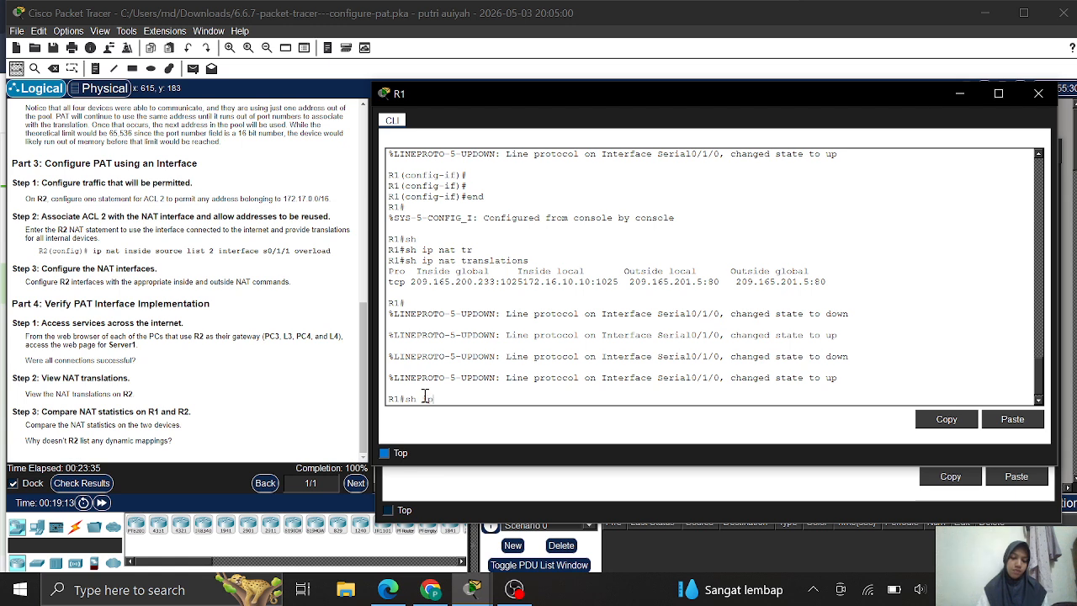
pyautogui.write(' ip nat')
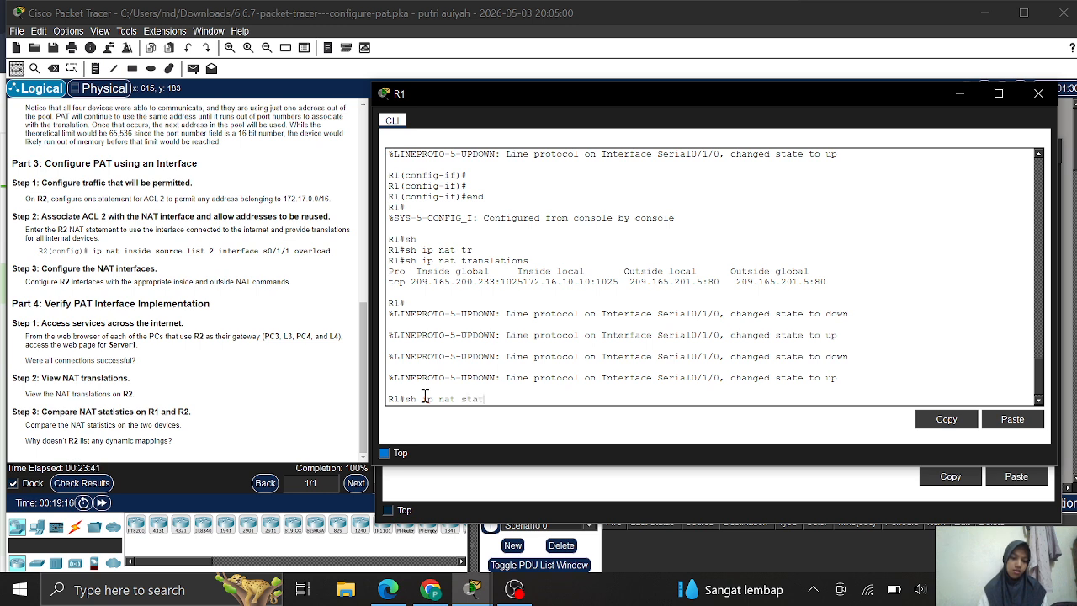
pyautogui.write('statis')
pyautogui.press('Tab')
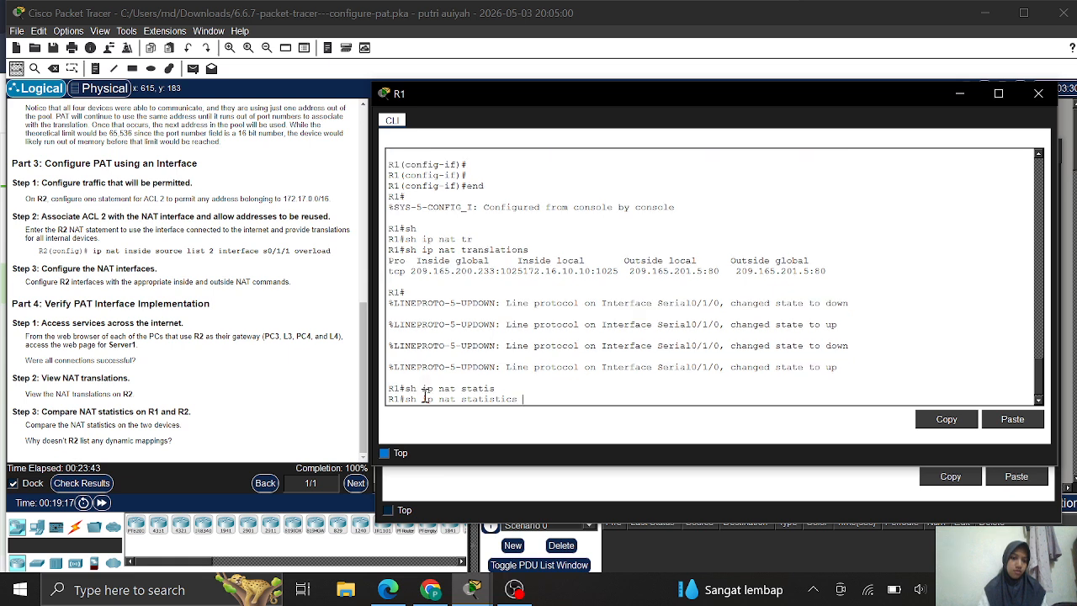
pyautogui.press('Return')
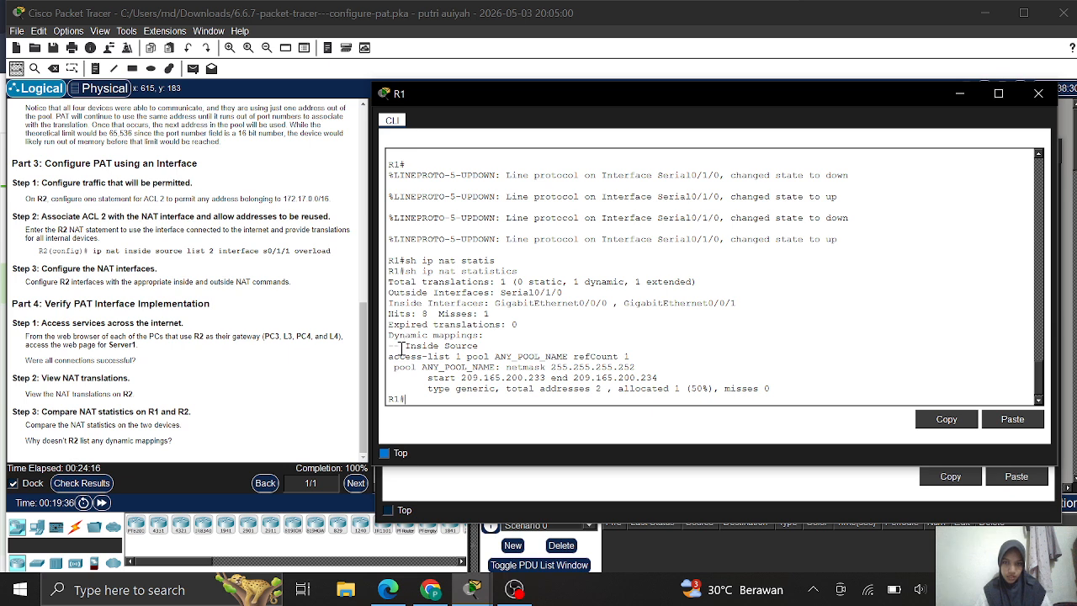
# Step: Move R1's window clear of R2's statistics and highlight R1's dynamic mapping details to compare the two routers
pyautogui.moveTo(402, 347); pyautogui.dragTo(629, 358)
pyautogui.moveTo(571, 99); pyautogui.dragTo(562, 39)
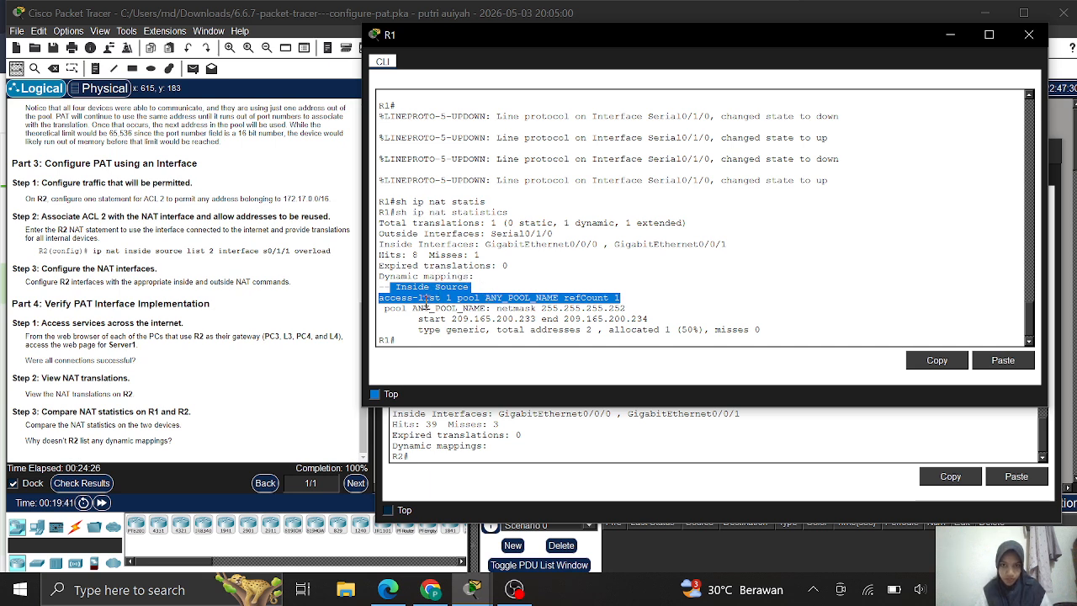
pyautogui.click(401, 290)
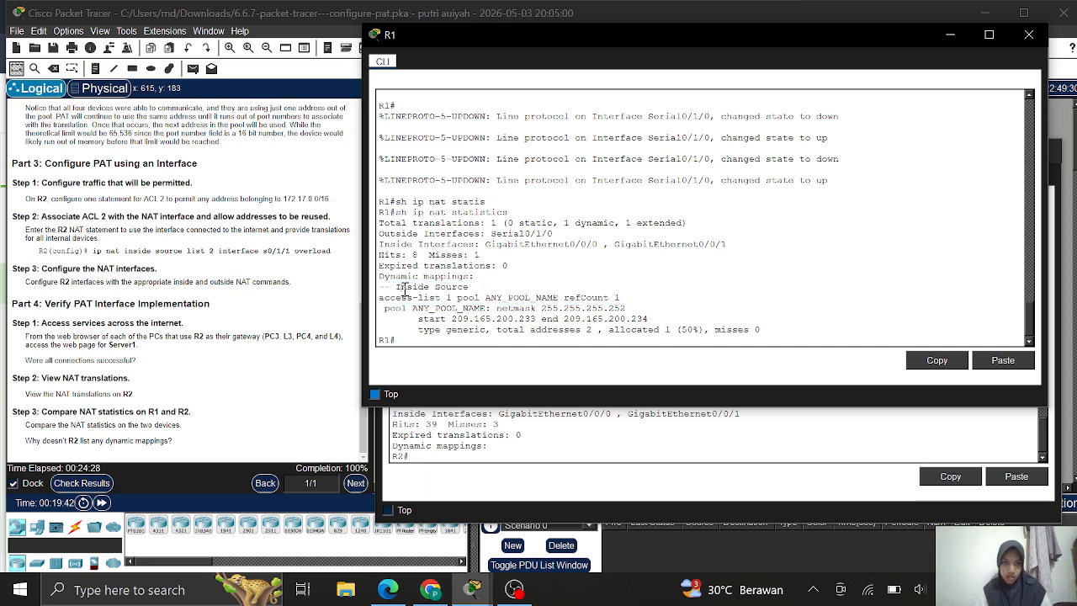
pyautogui.moveTo(400, 290); pyautogui.dragTo(535, 309)
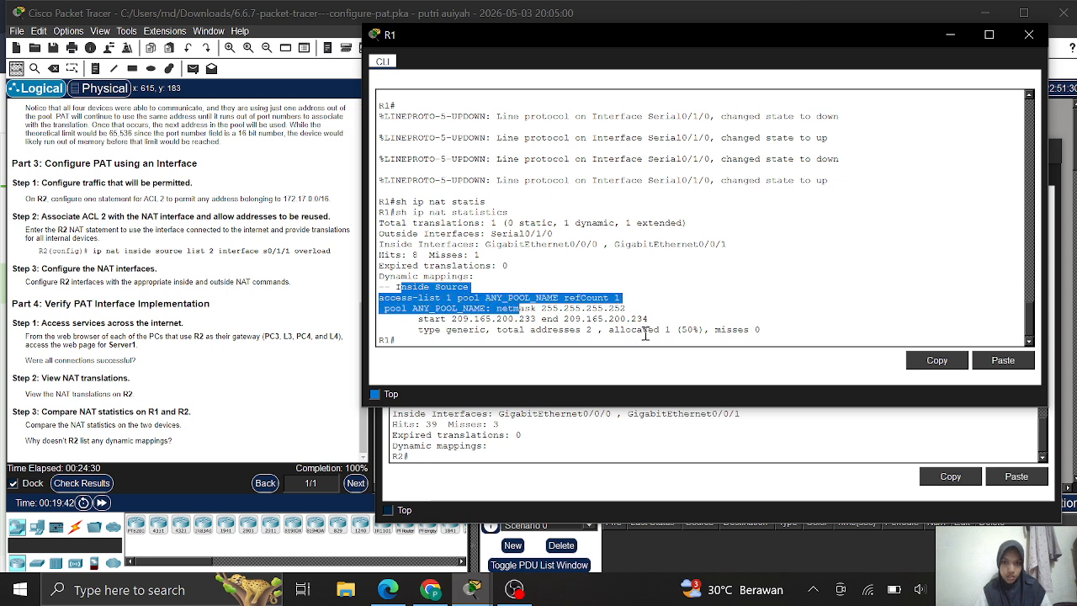
pyautogui.moveTo(645, 334); pyautogui.dragTo(773, 339)
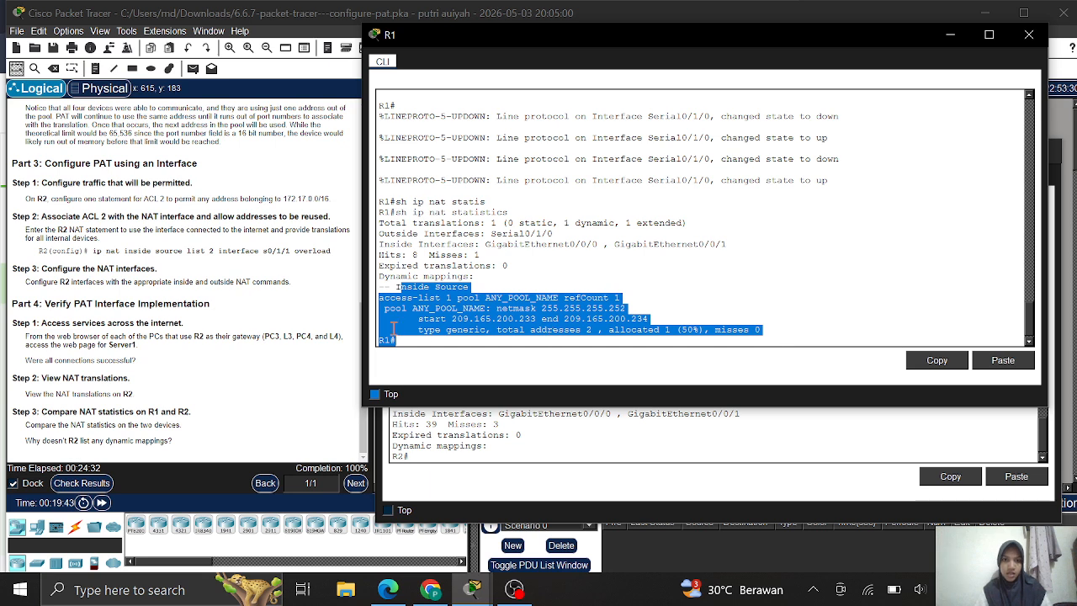
pyautogui.click(270, 422)
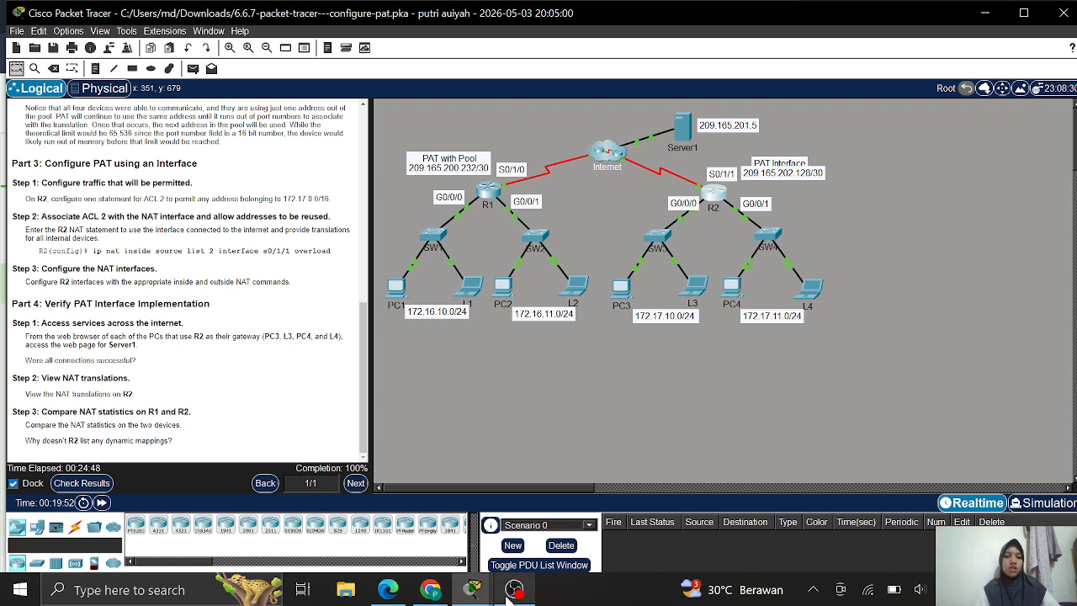
pyautogui.moveTo(511, 590)
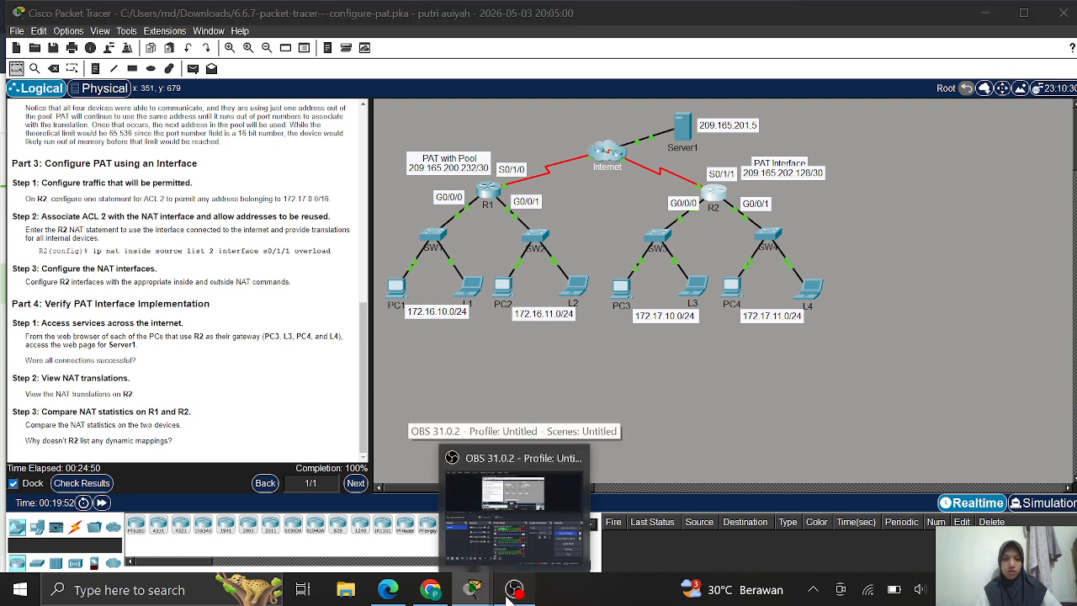